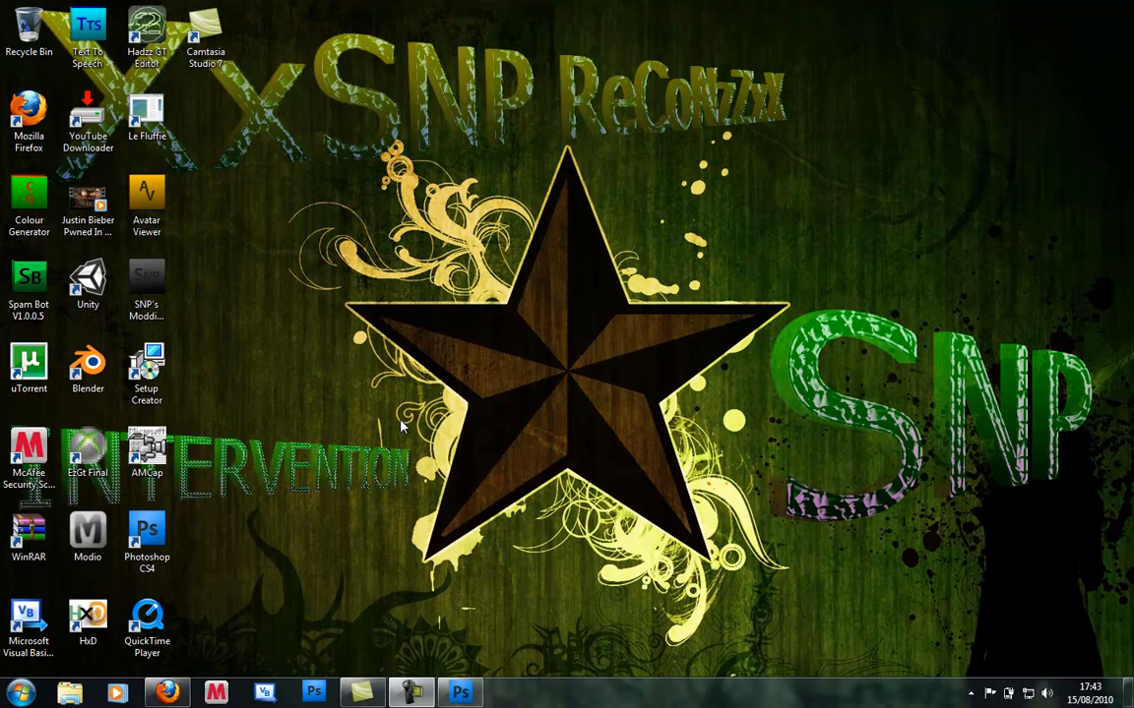
Switch to Firefox and open the full-size version of the orange bubbles-and-ribbons picture from the cool abstract backgrounds results.
{"action": "left_click", "coordinate": [167, 693]}
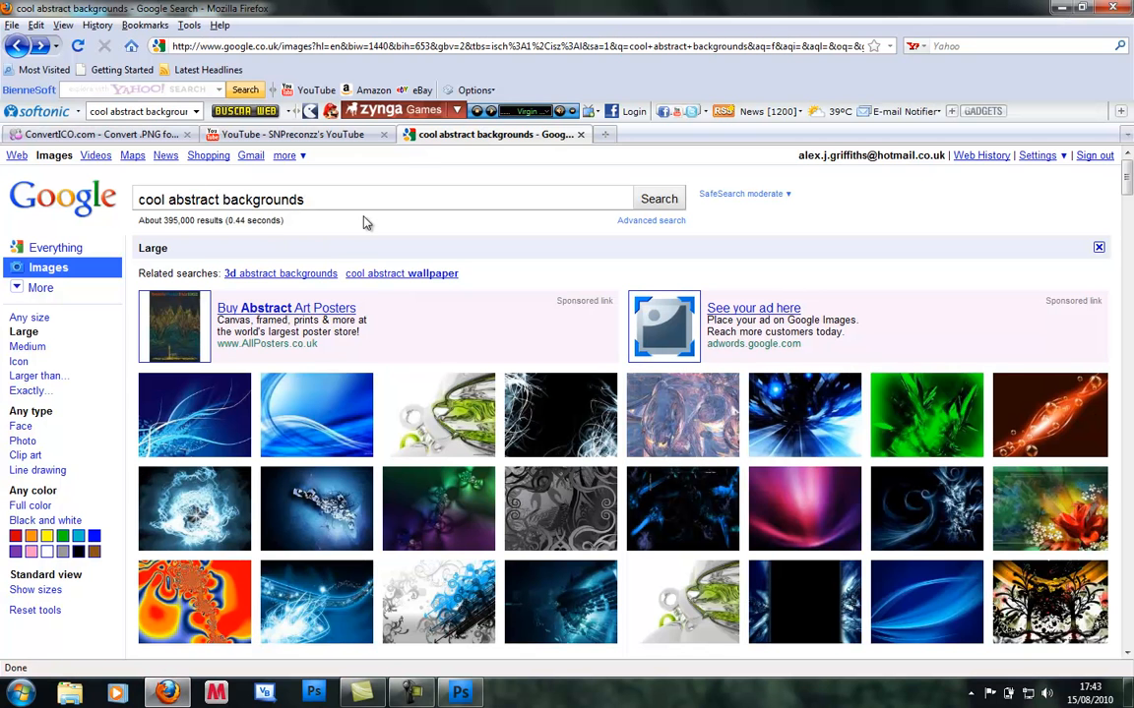
{"action": "scroll", "coordinate": [920, 323], "scroll_direction": "down", "scroll_amount": 5}
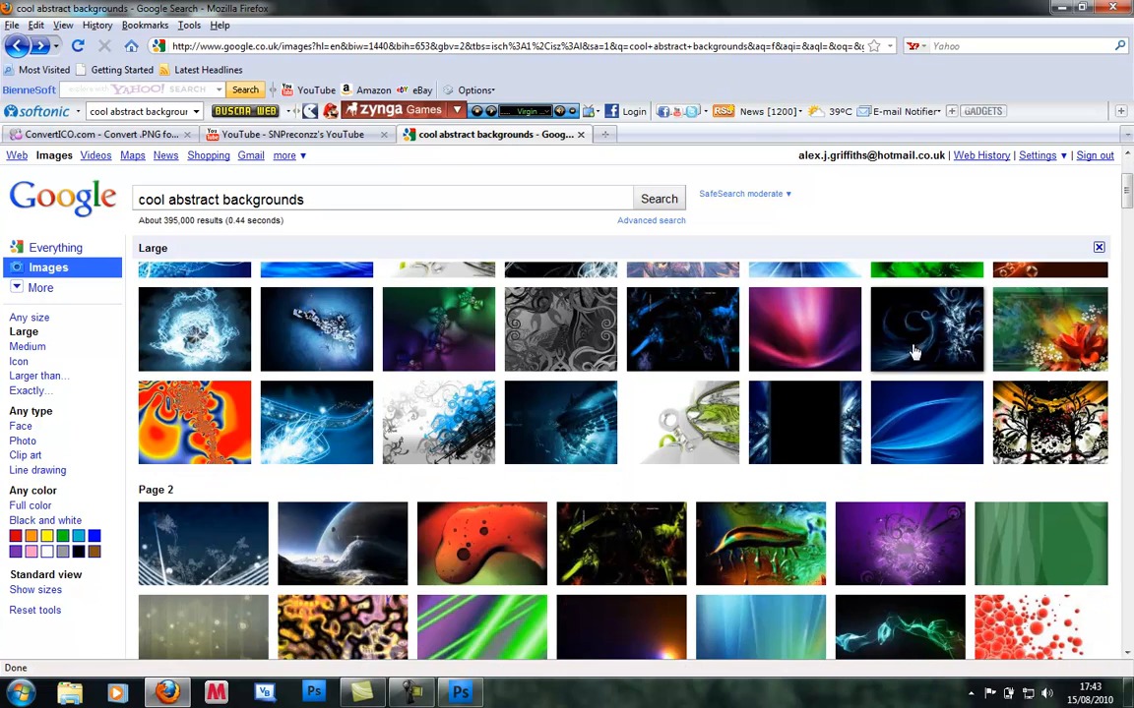
{"action": "scroll", "coordinate": [921, 451], "scroll_direction": "up", "scroll_amount": 5}
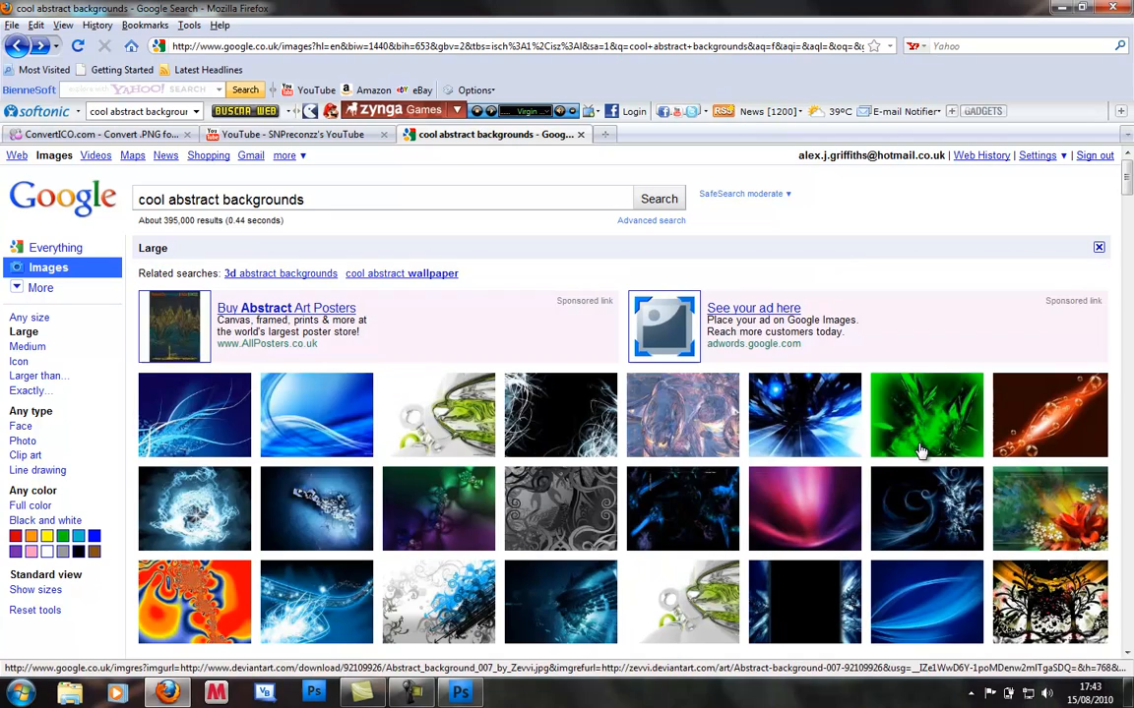
{"action": "left_click", "coordinate": [1035, 423]}
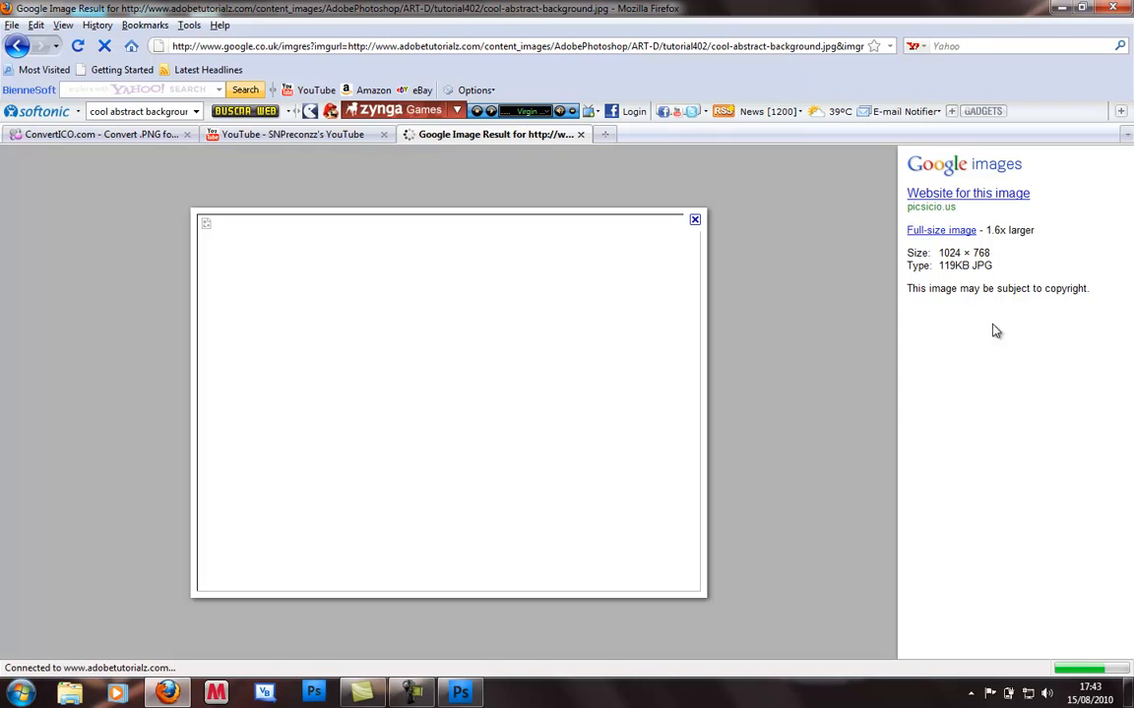
{"action": "left_click", "coordinate": [942, 232]}
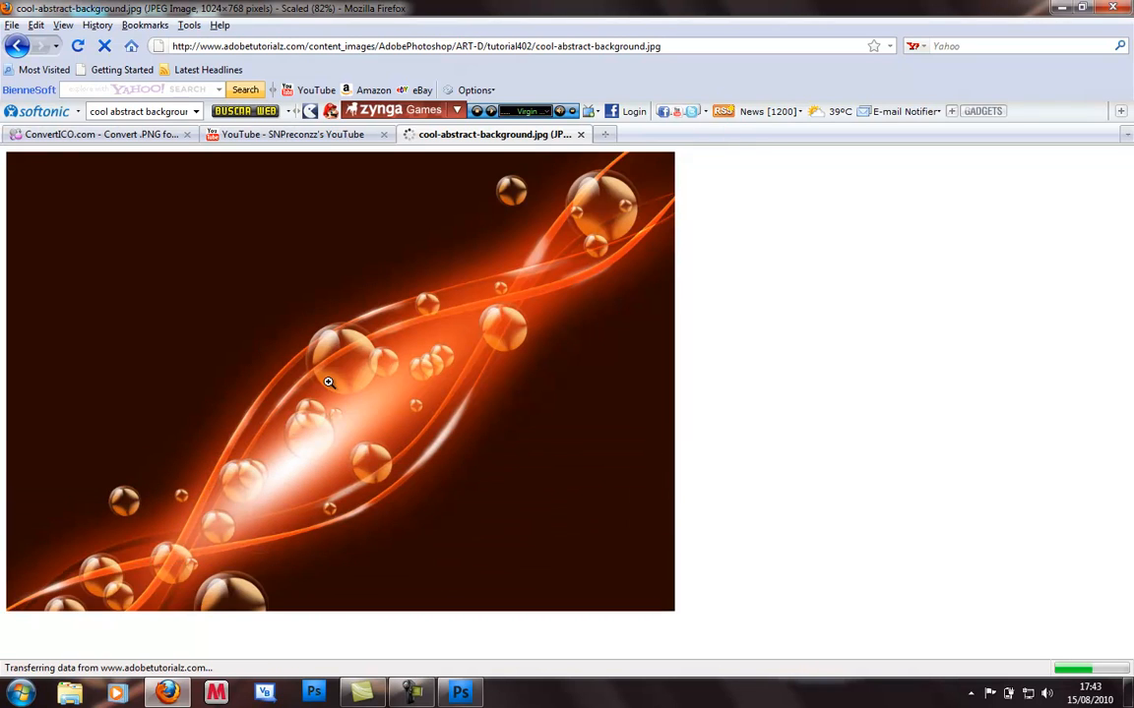
Save the picture to the desktop as a JPEG image named cool-abstract-background.
{"action": "right_click", "coordinate": [399, 354]}
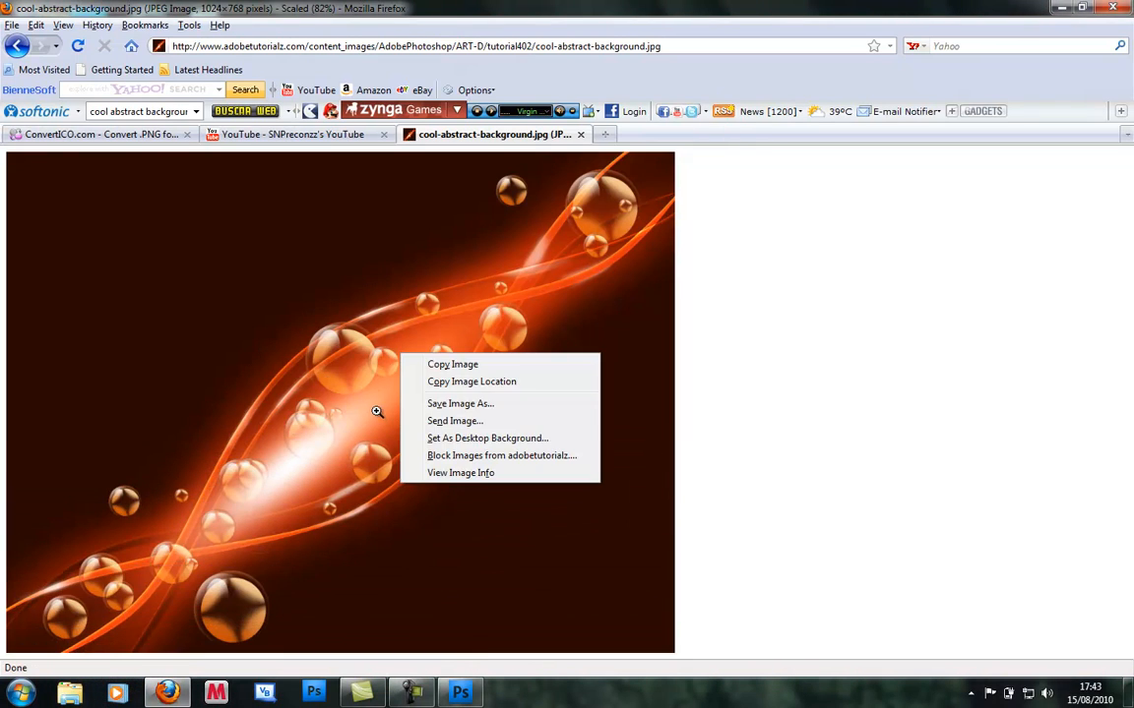
{"action": "left_click", "coordinate": [465, 407]}
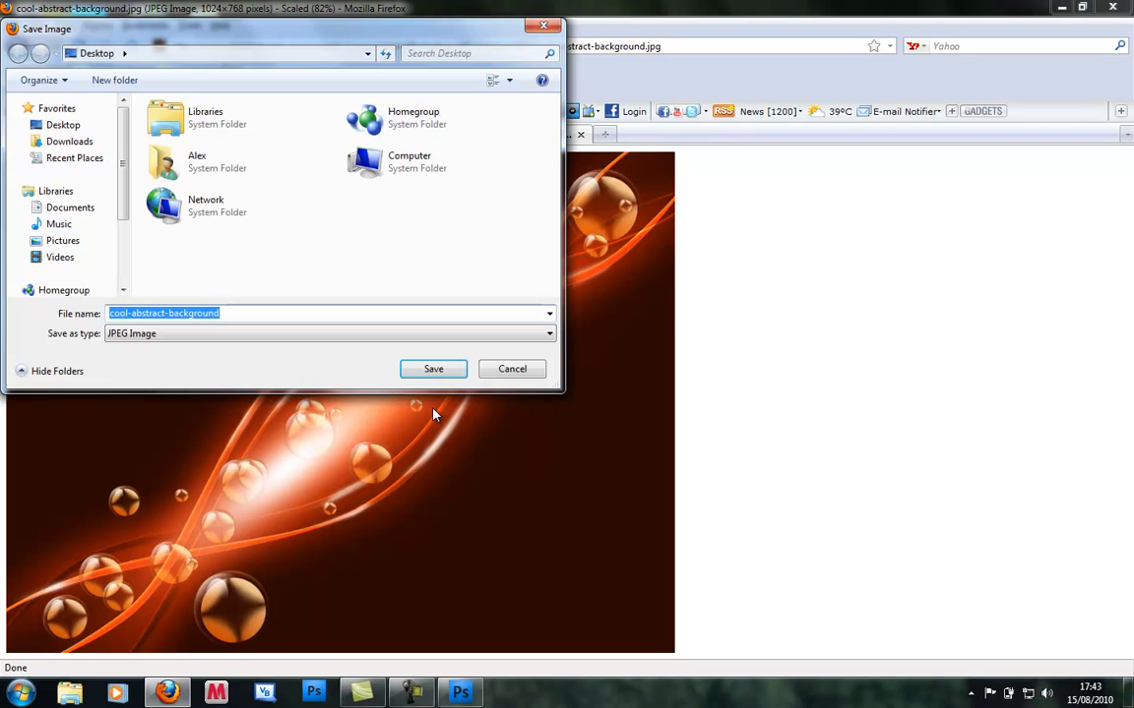
{"action": "left_click", "coordinate": [430, 371]}
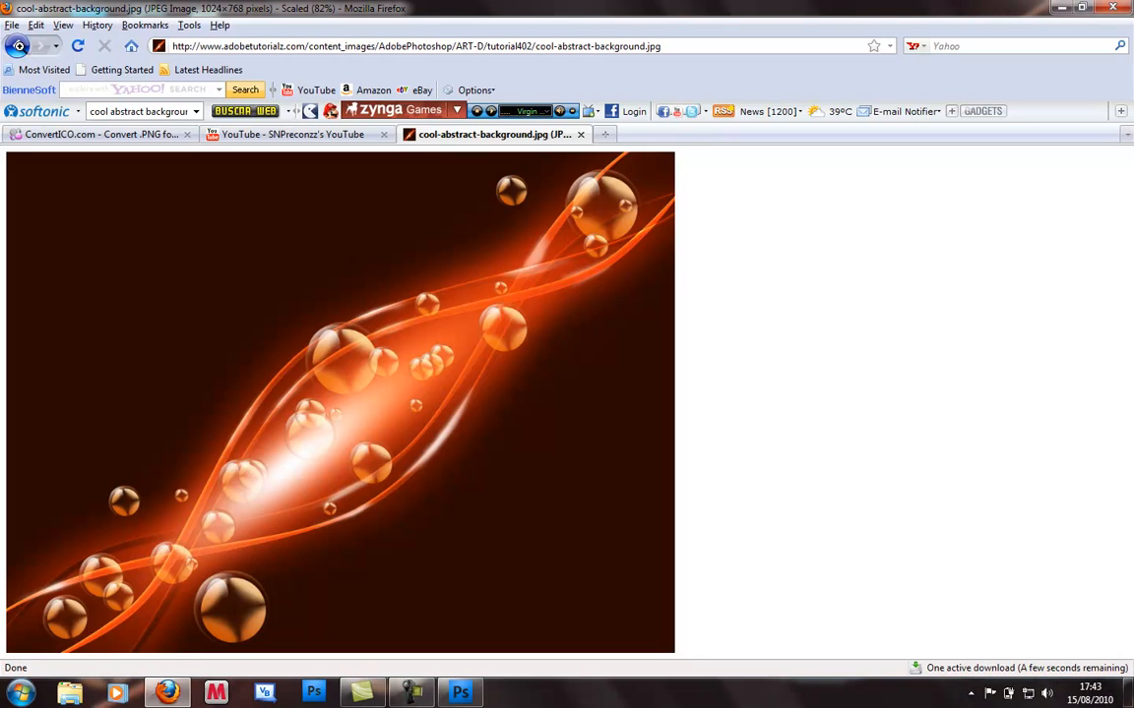
Minimize the browser, and clear and close the downloads list once the picture has finished downloading.
{"action": "left_click", "coordinate": [19, 45]}
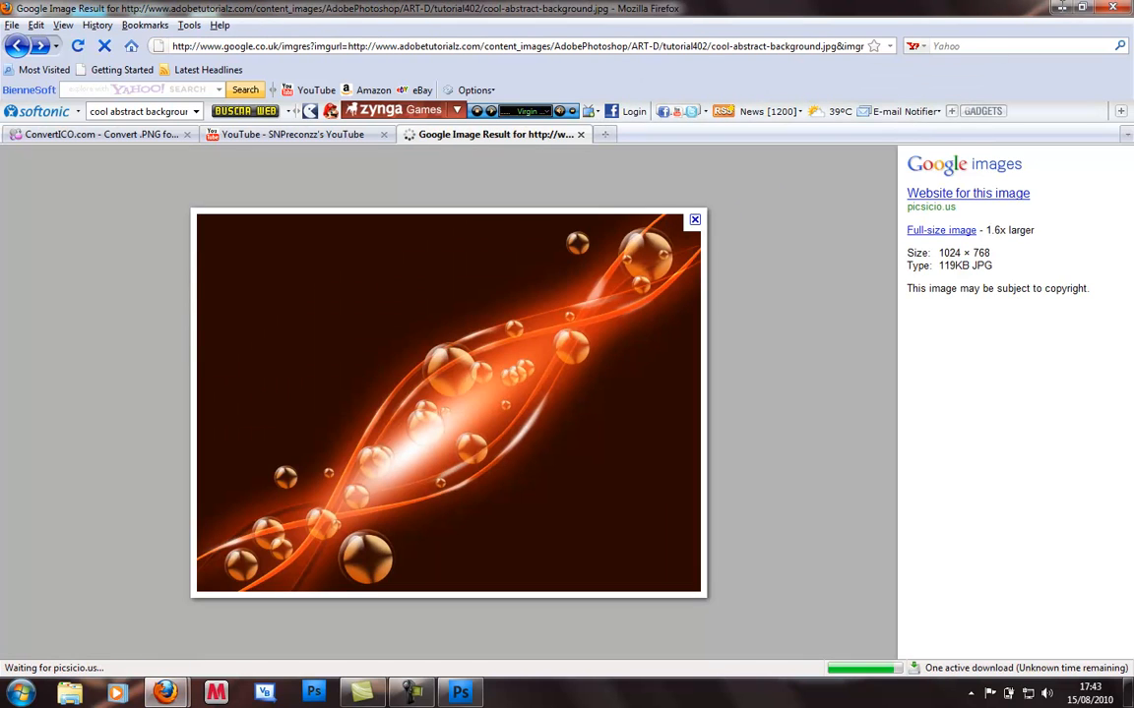
{"action": "left_click", "coordinate": [1061, 8]}
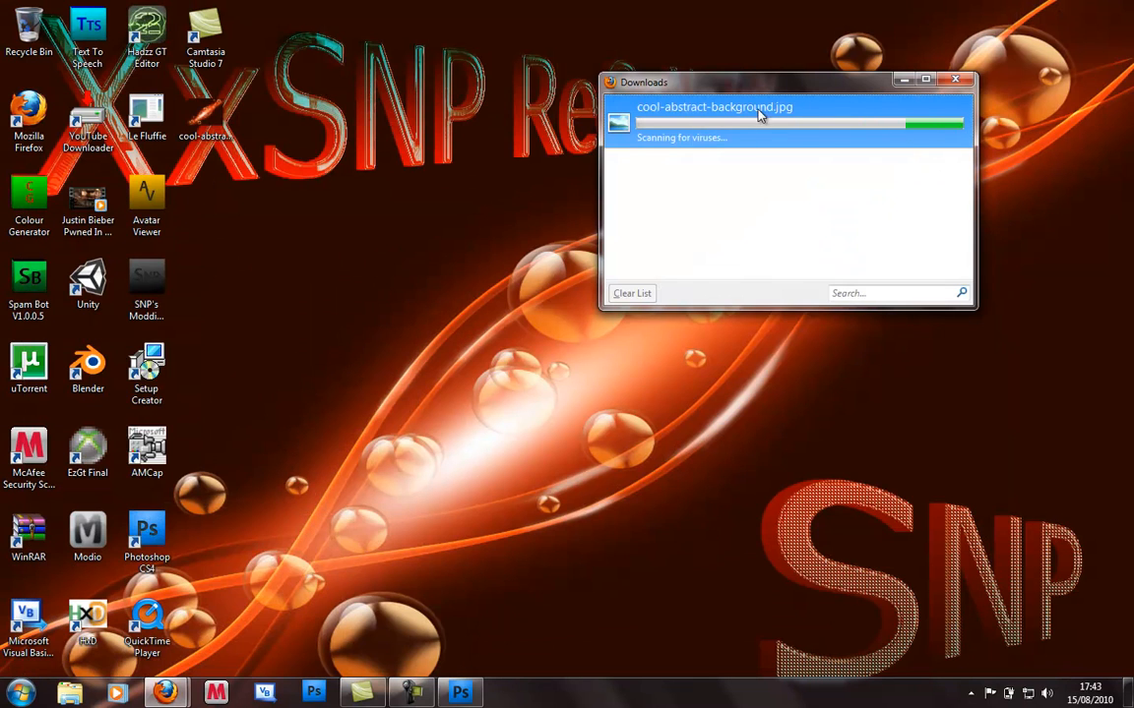
{"action": "left_click_drag", "start_coordinate": [722, 89], "coordinate": [717, 75]}
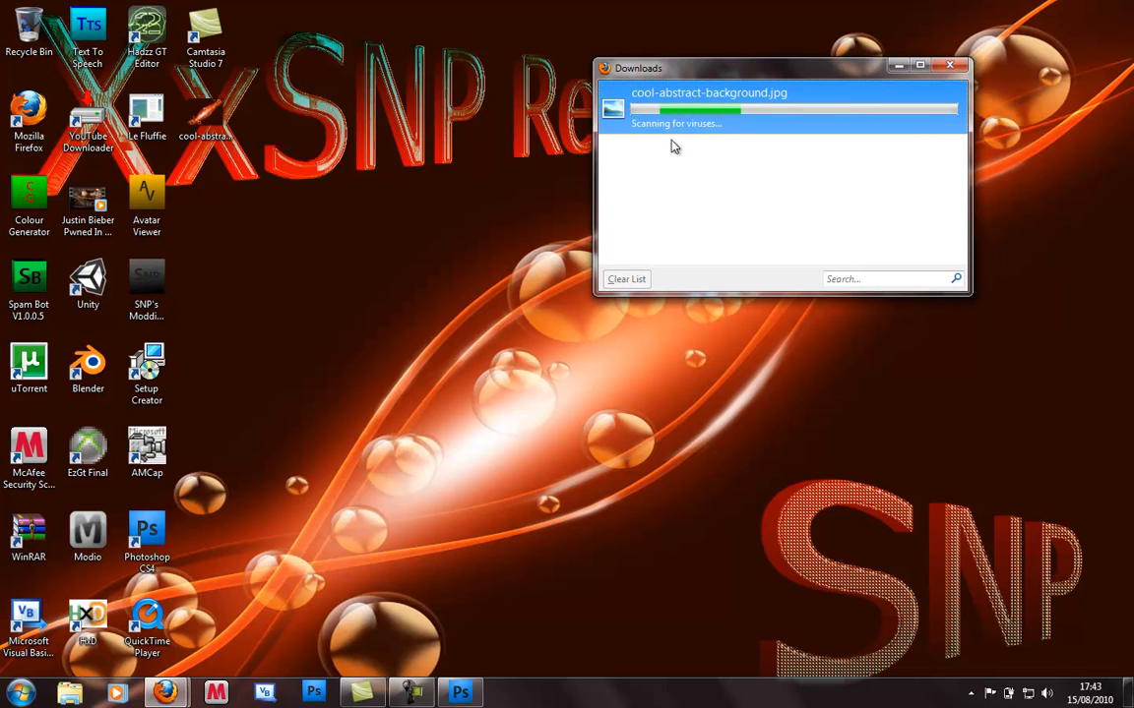
{"action": "left_click_drag", "start_coordinate": [715, 75], "coordinate": [689, 79]}
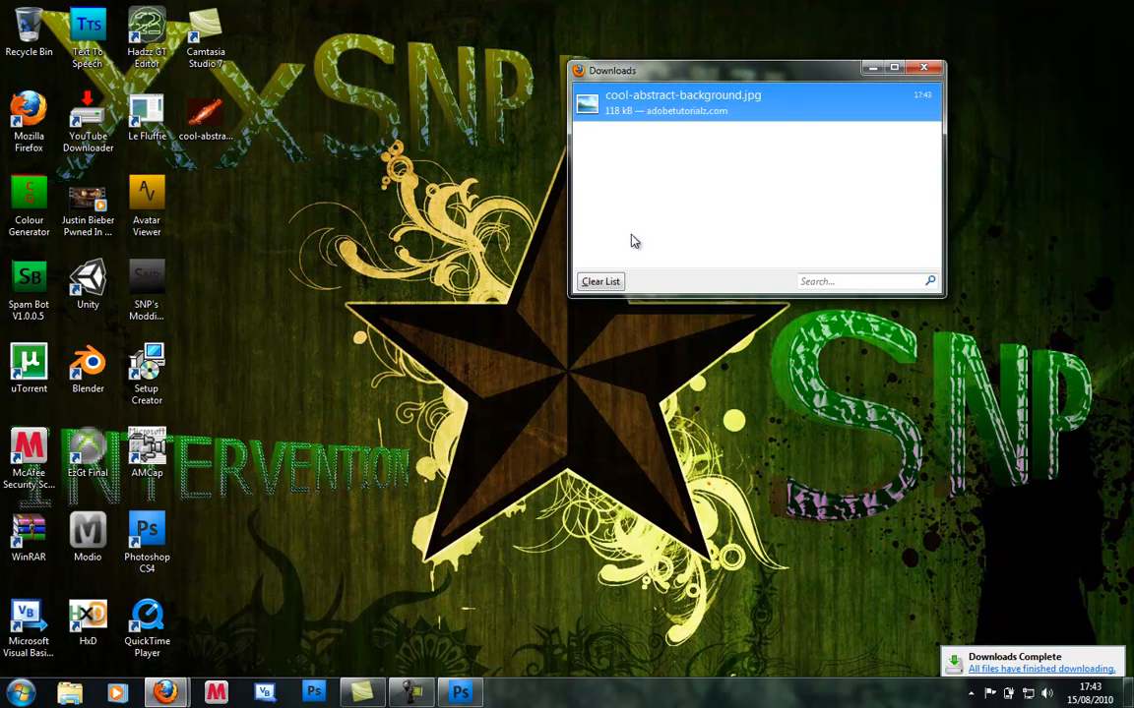
{"action": "left_click", "coordinate": [600, 282]}
{"action": "left_click", "coordinate": [923, 67]}
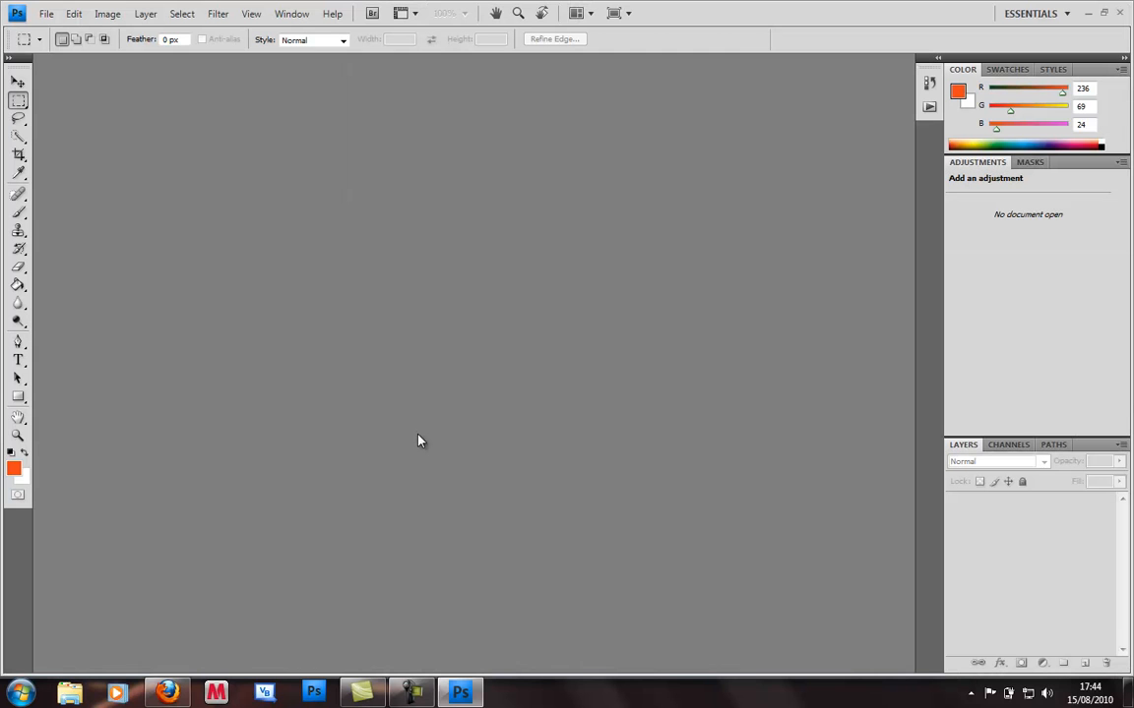
Open the cool-abstract-background JPEG from the desktop for editing.
{"action": "left_click", "coordinate": [45, 13]}
{"action": "left_click", "coordinate": [63, 46]}
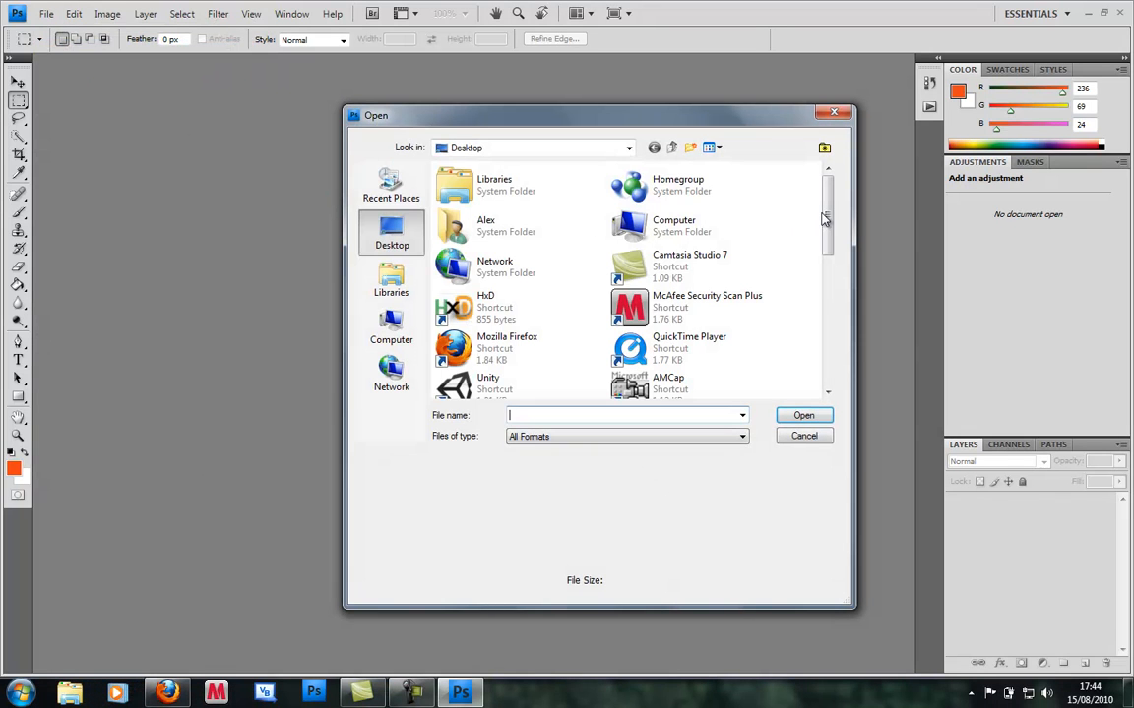
{"action": "left_click_drag", "start_coordinate": [827, 217], "coordinate": [830, 279]}
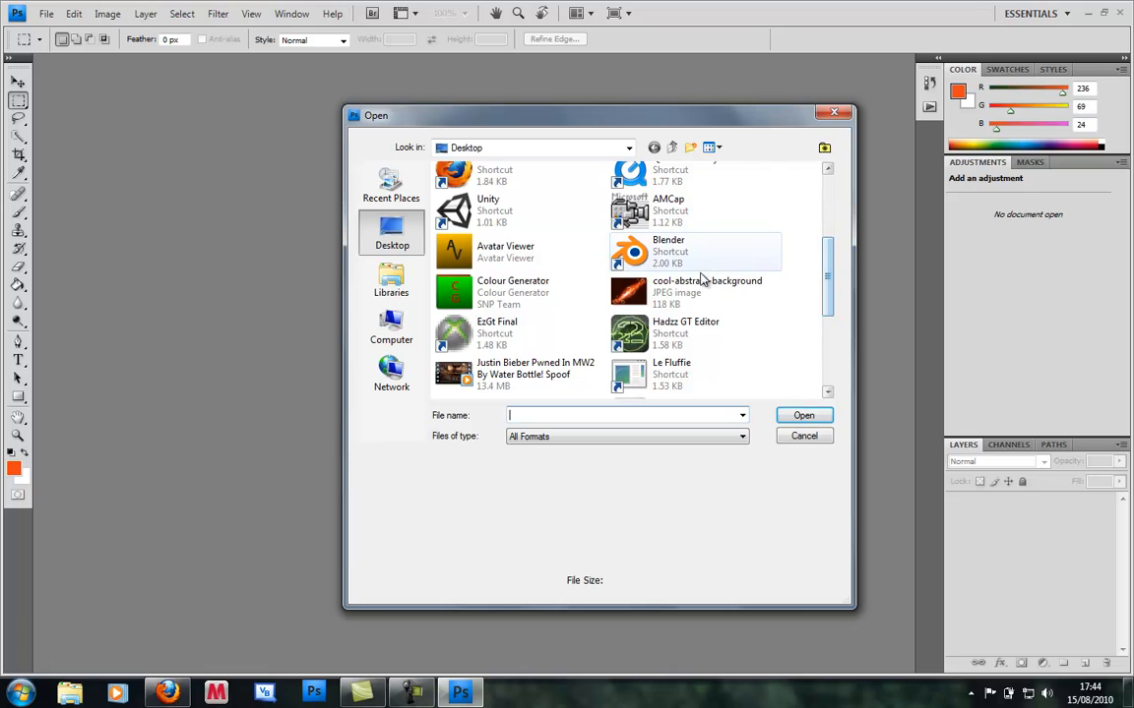
{"action": "double_click", "coordinate": [677, 293]}
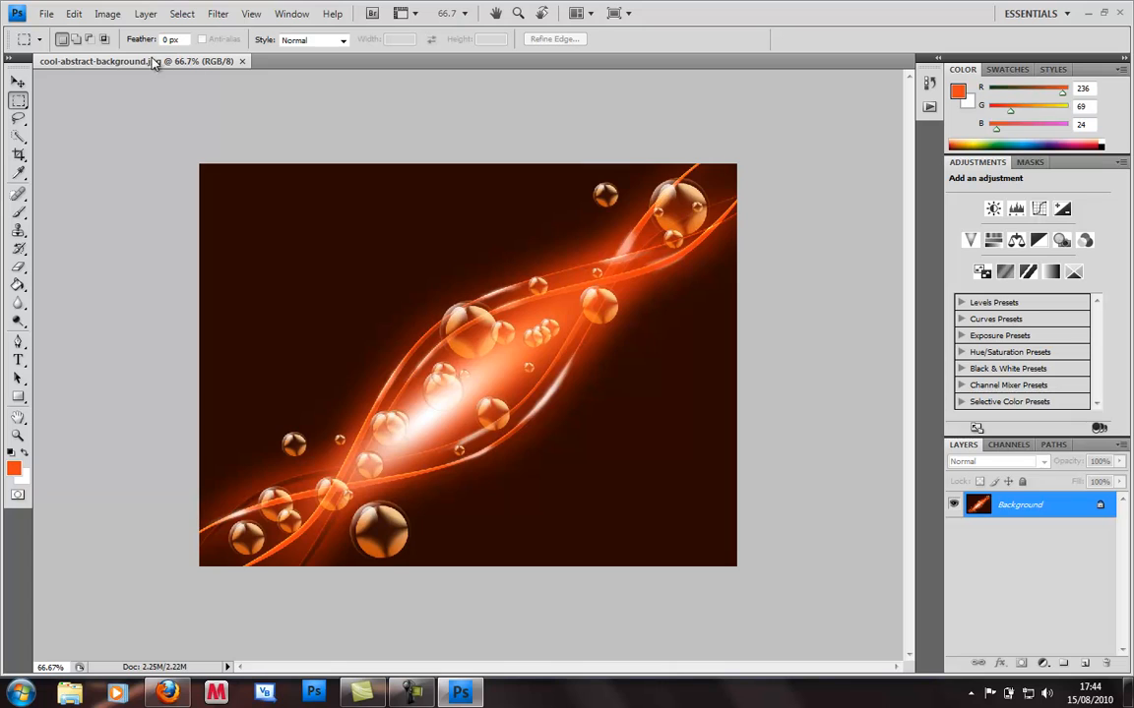
Open the Image Size settings for the background picture.
{"action": "left_click", "coordinate": [106, 17]}
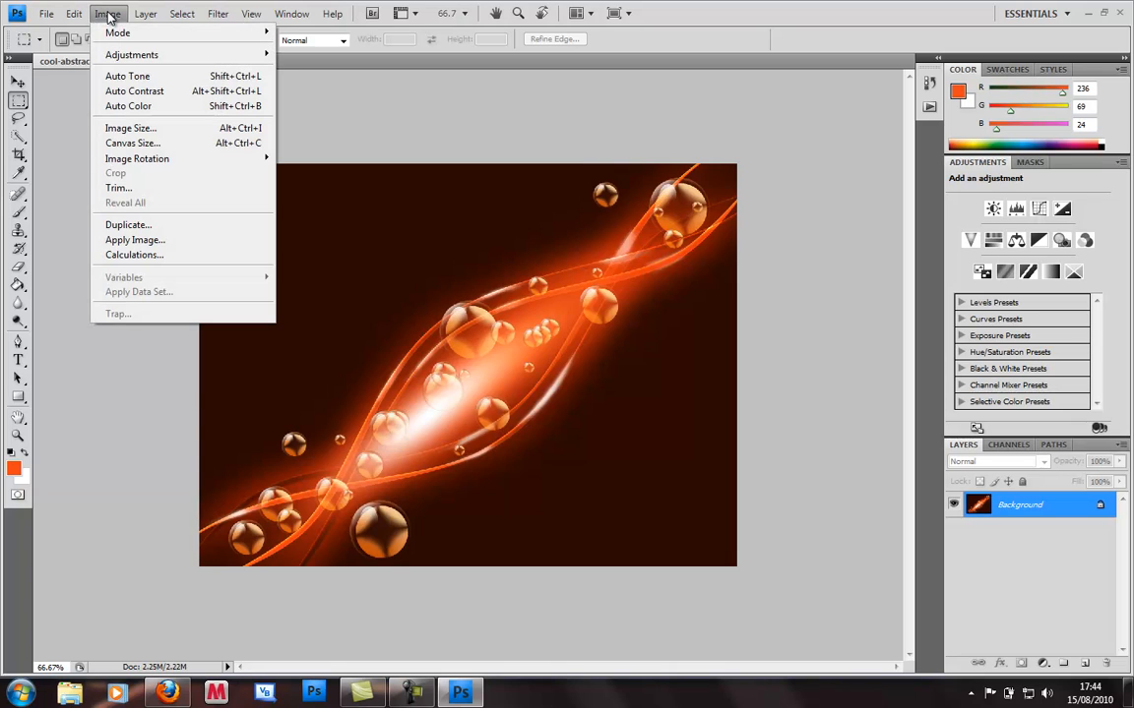
{"action": "left_click", "coordinate": [147, 128]}
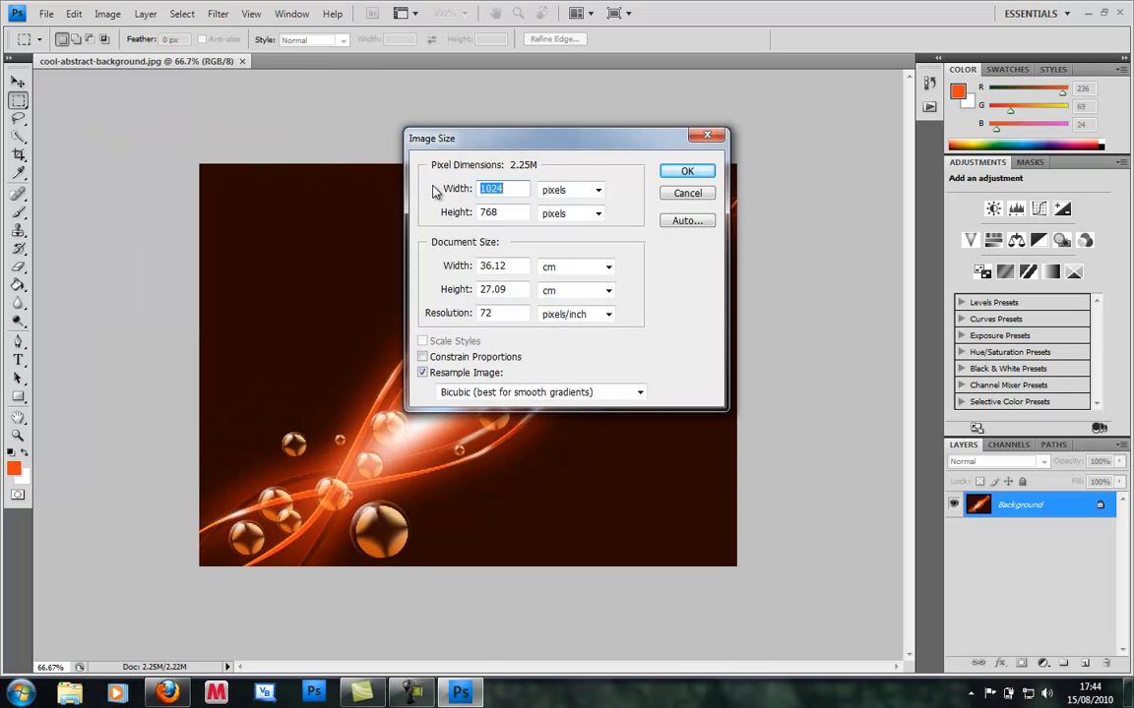
{"action": "type", "text": "1440"}
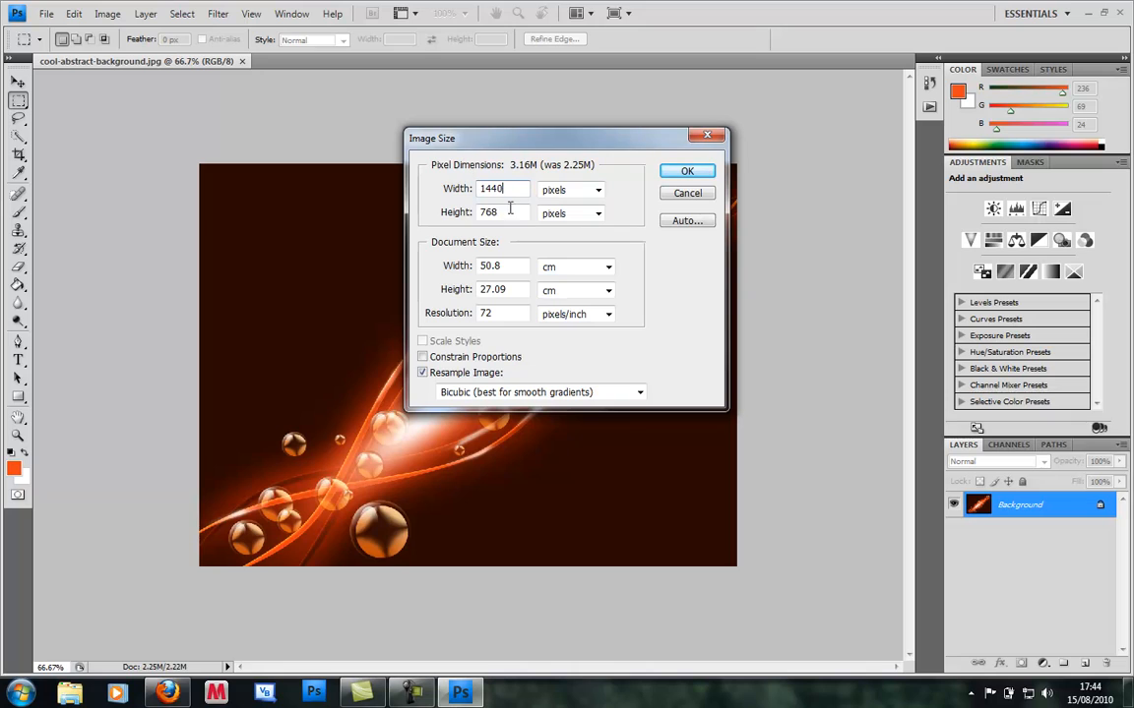
{"action": "key", "text": "Tab"}
{"action": "type", "text": "900"}
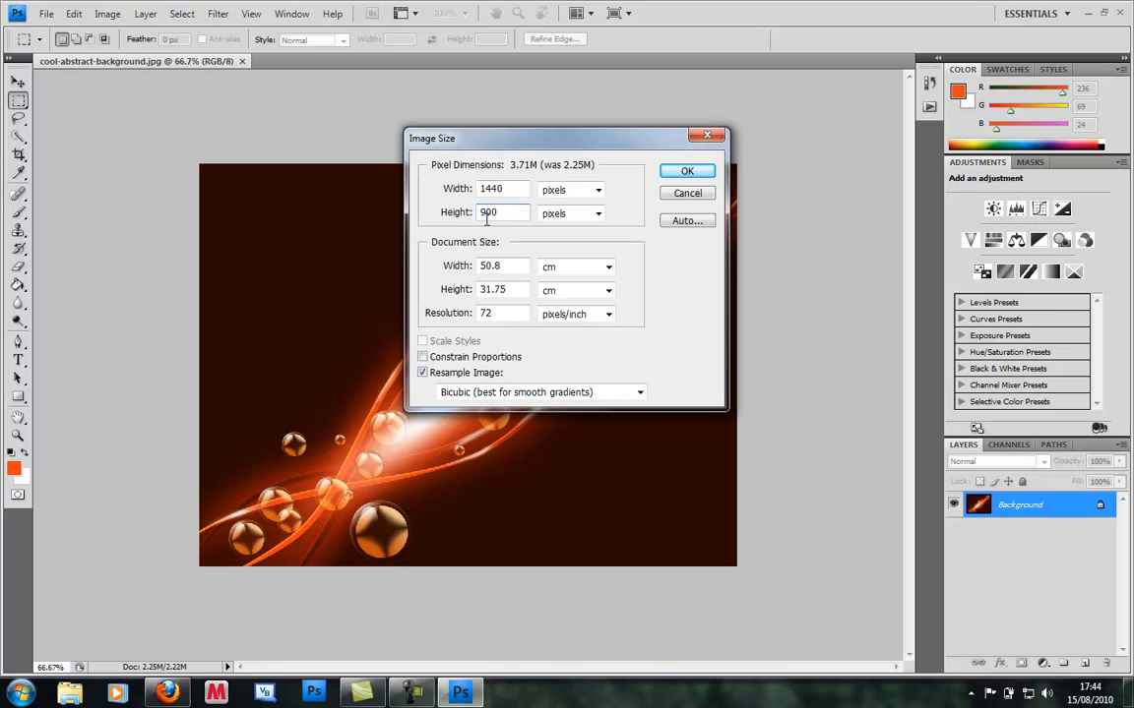
{"action": "left_click", "coordinate": [430, 361]}
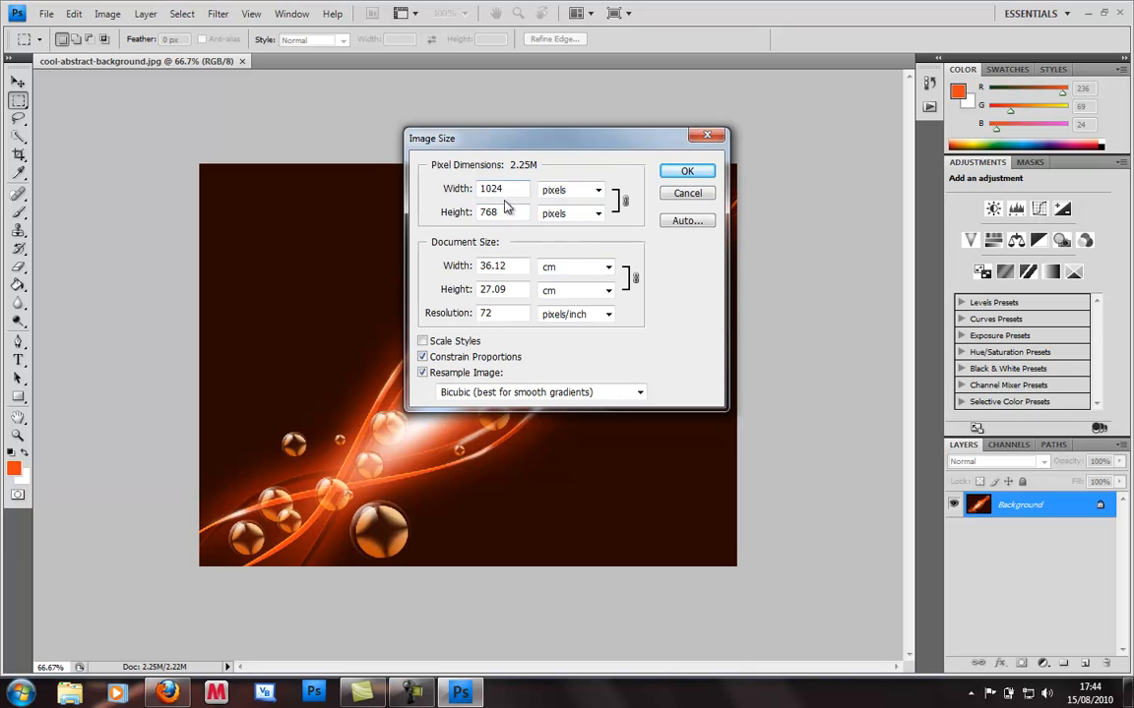
{"action": "left_click", "coordinate": [422, 357]}
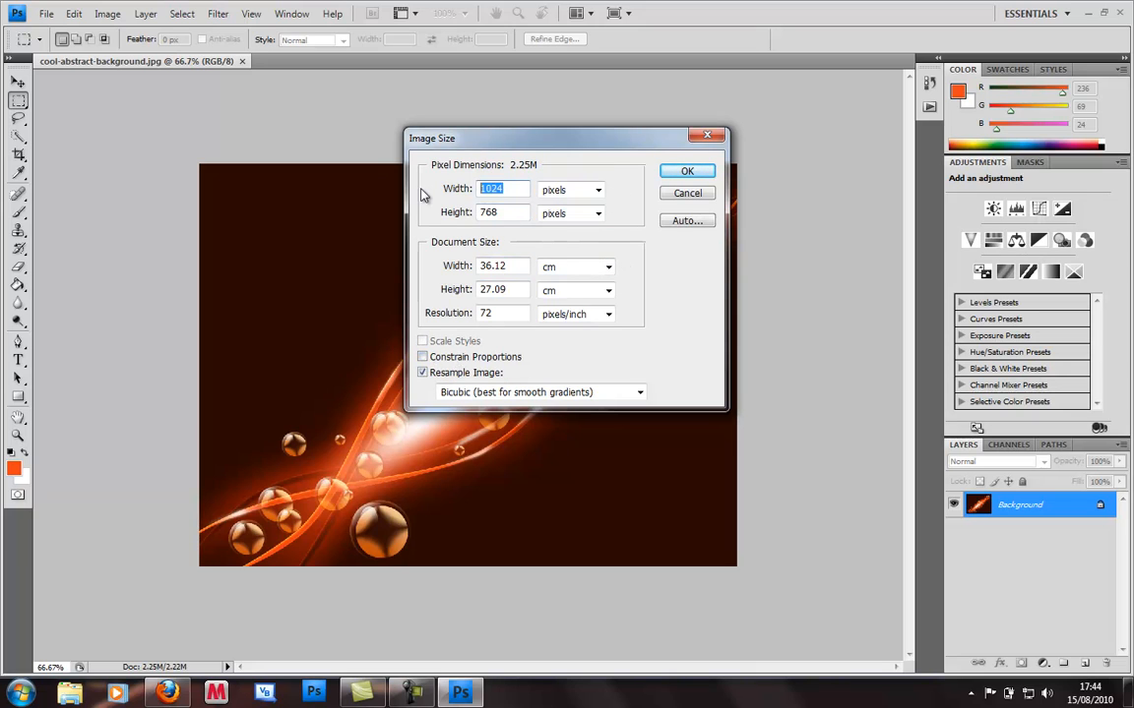
Resize the image to 1440 pixels wide and 900 pixels high without constrained proportions.
{"action": "type", "text": "1440"}
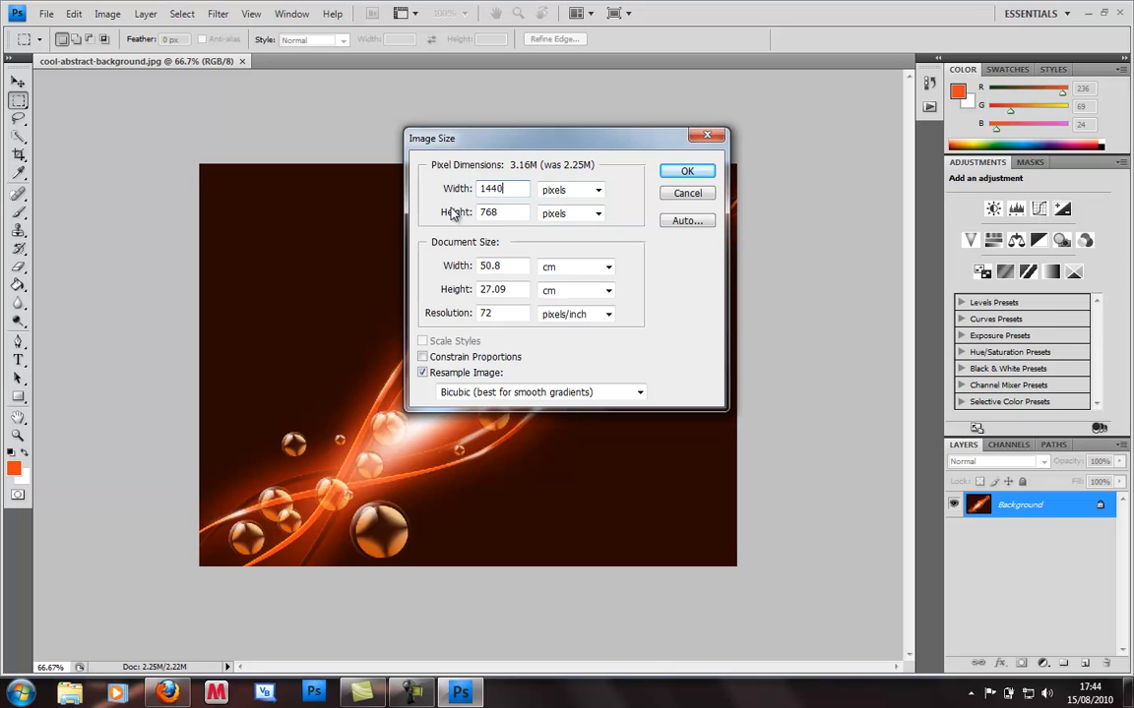
{"action": "key", "text": "Tab"}
{"action": "type", "text": "900"}
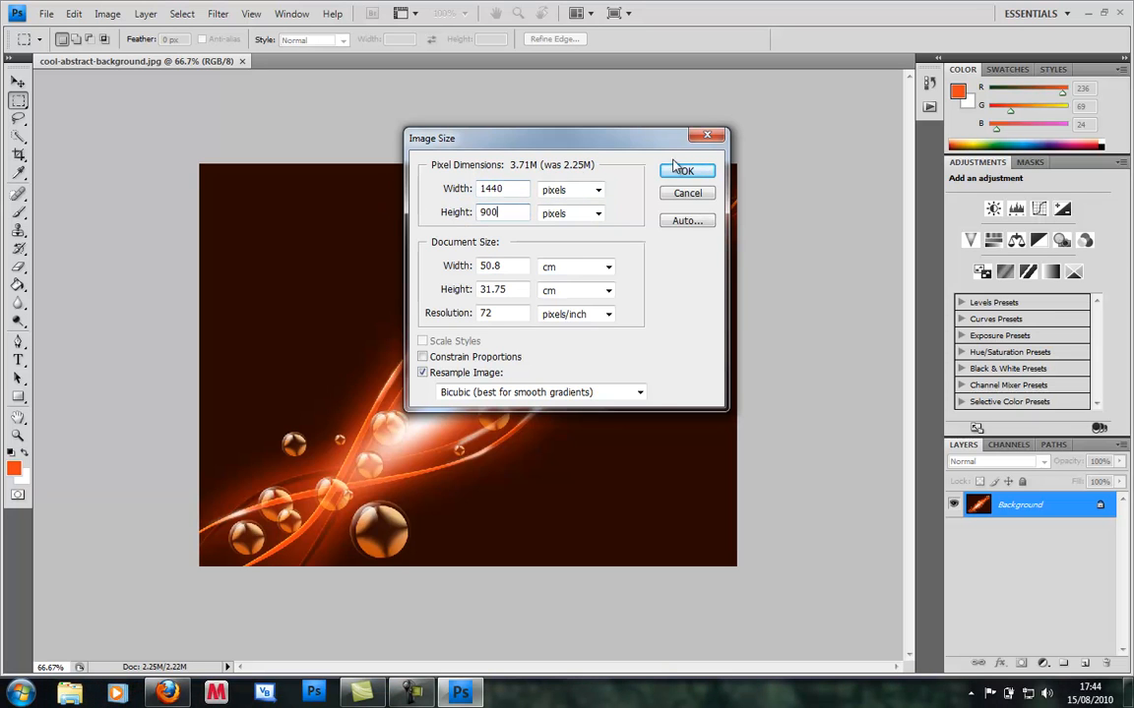
{"action": "left_click", "coordinate": [687, 173]}
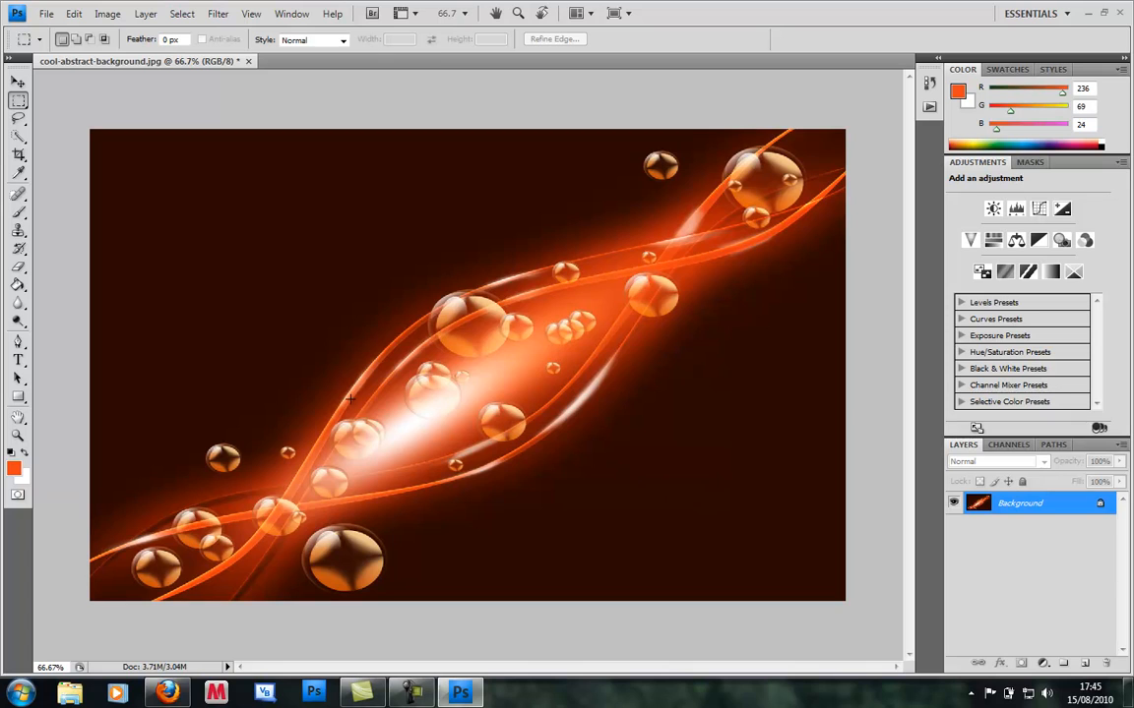
Sample a bright orange from the picture as the foreground colour, keeping the current Windows color scheme and suppressing that message.
{"action": "left_click", "coordinate": [17, 172]}
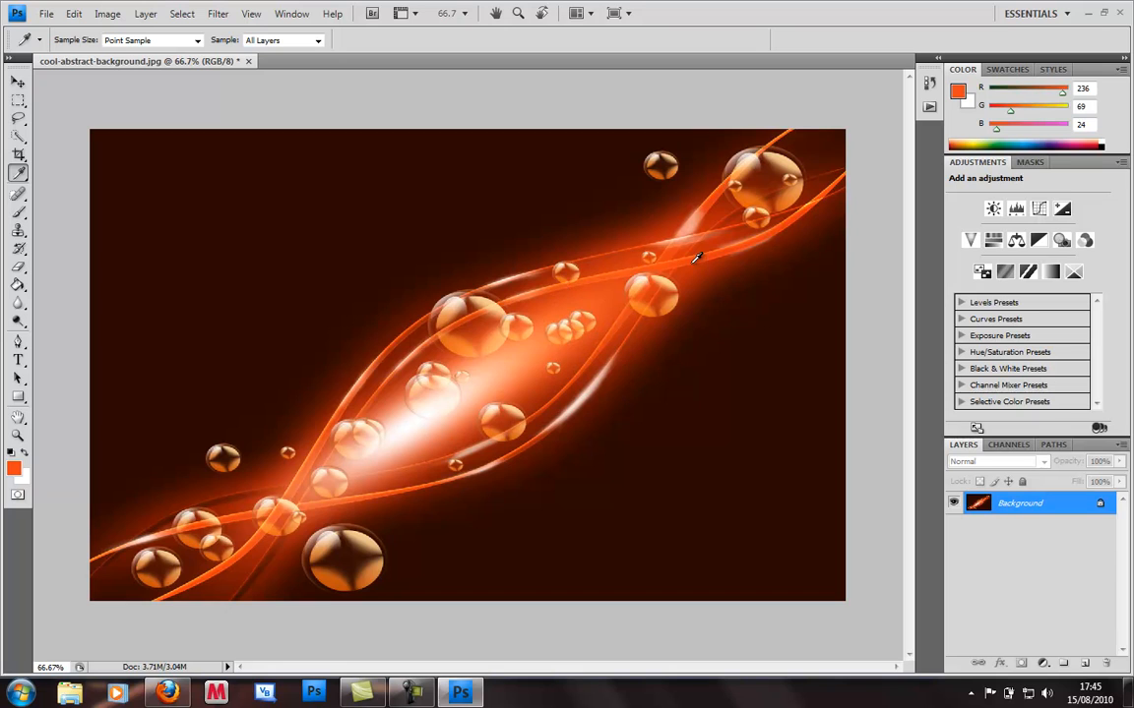
{"action": "left_click", "coordinate": [620, 236]}
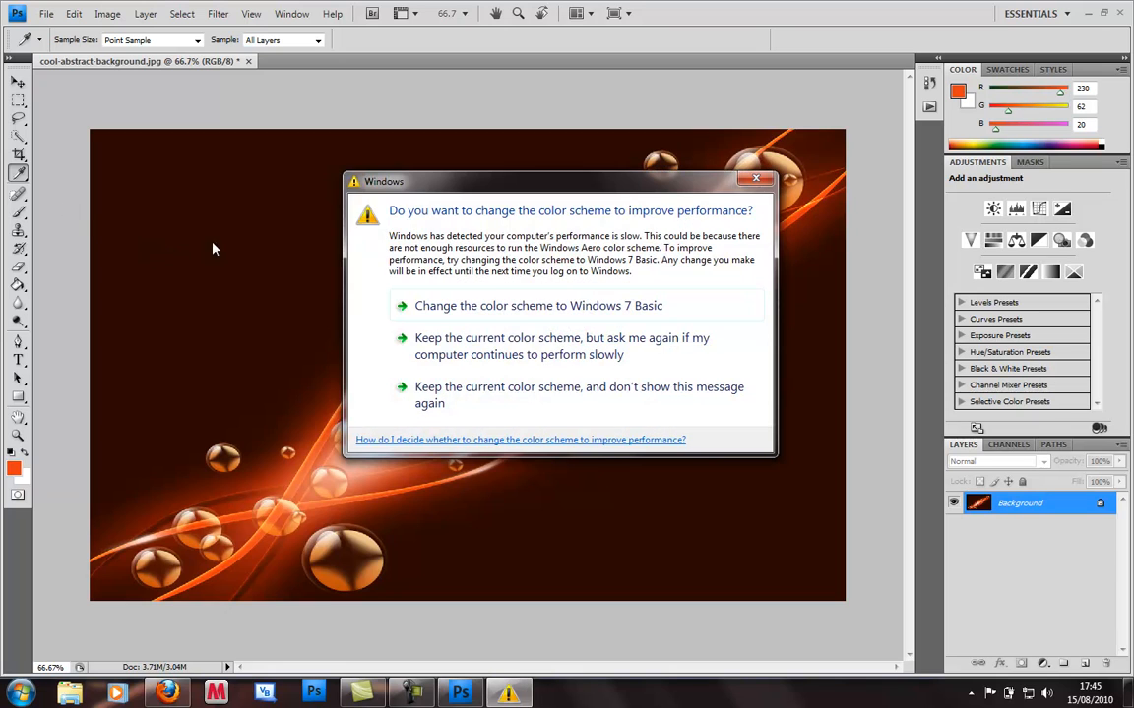
{"action": "left_click", "coordinate": [487, 389]}
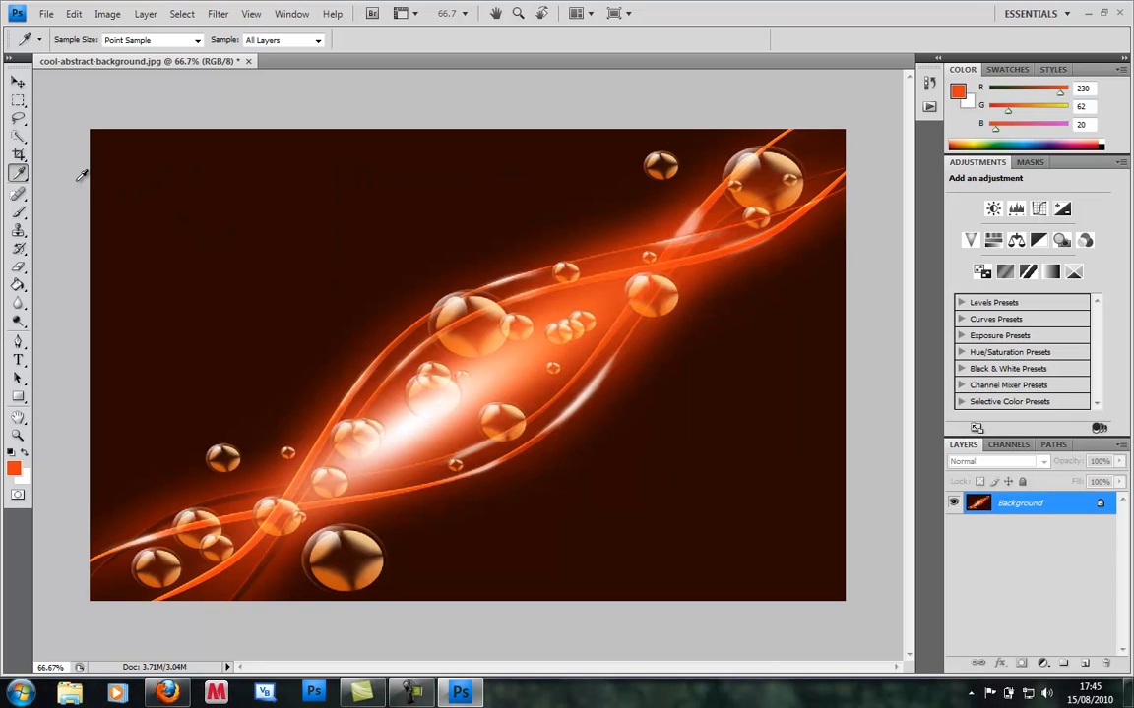
{"action": "left_click_drag", "start_coordinate": [19, 177], "coordinate": [49, 165]}
Add the text "SNP" in 200 pt Verdana on the dark lower-right area of the picture.
{"action": "left_click", "coordinate": [18, 360]}
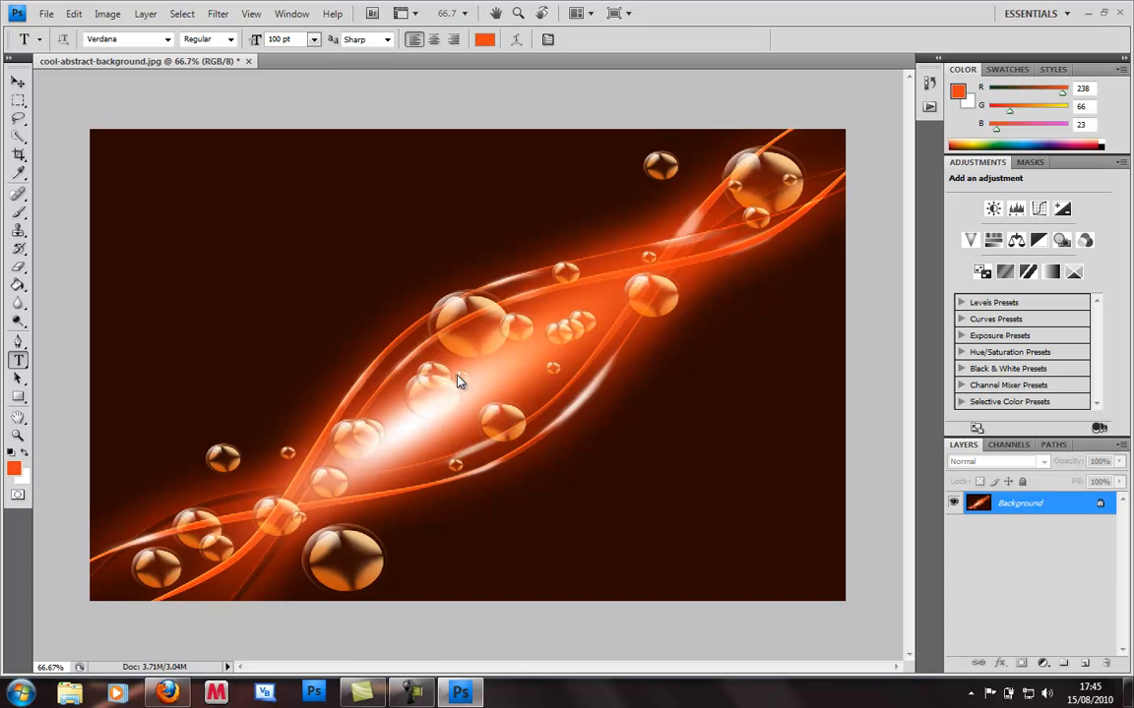
{"action": "left_click", "coordinate": [254, 38]}
{"action": "key", "text": "Return"}
{"action": "left_click", "coordinate": [645, 513]}
{"action": "type", "text": "S"}
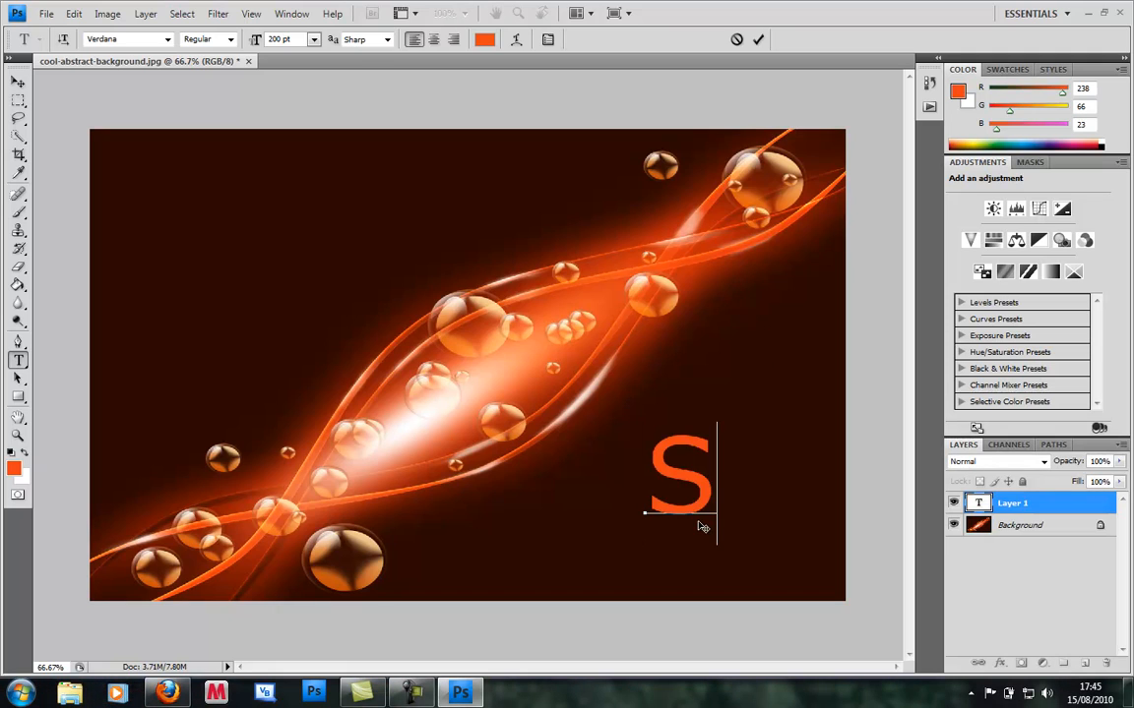
{"action": "type", "text": "NP"}
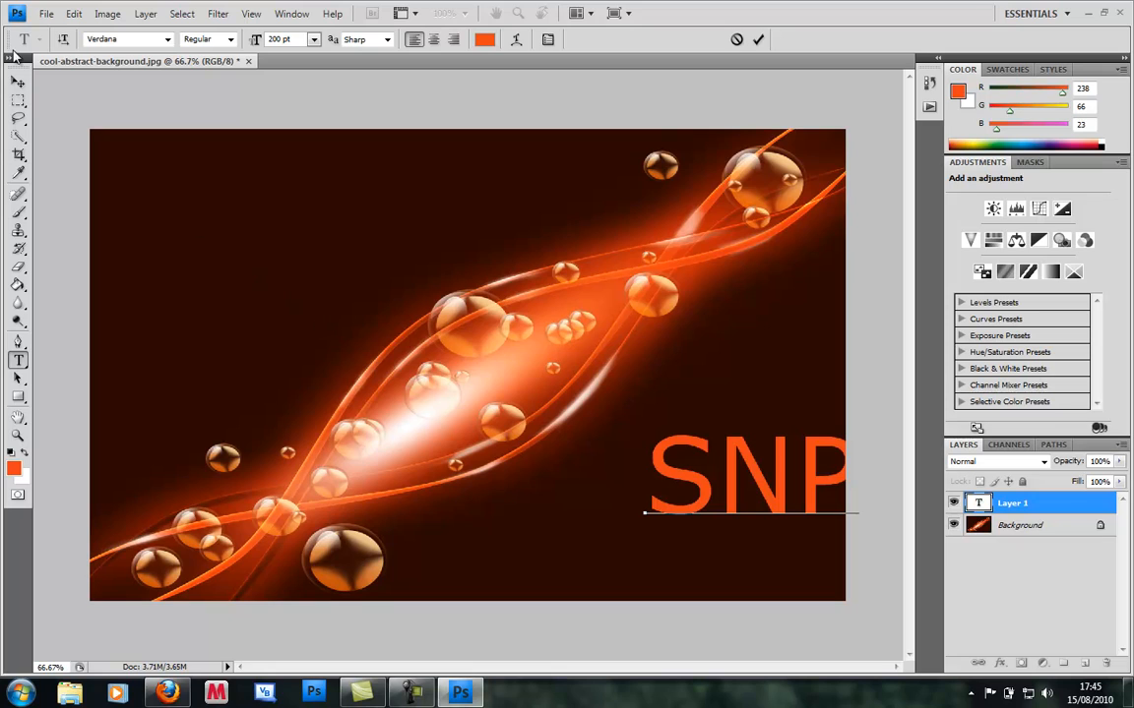
Move the SNP text fully inside the lower-right corner of the picture and rasterize its layer.
{"action": "left_click", "coordinate": [18, 82]}
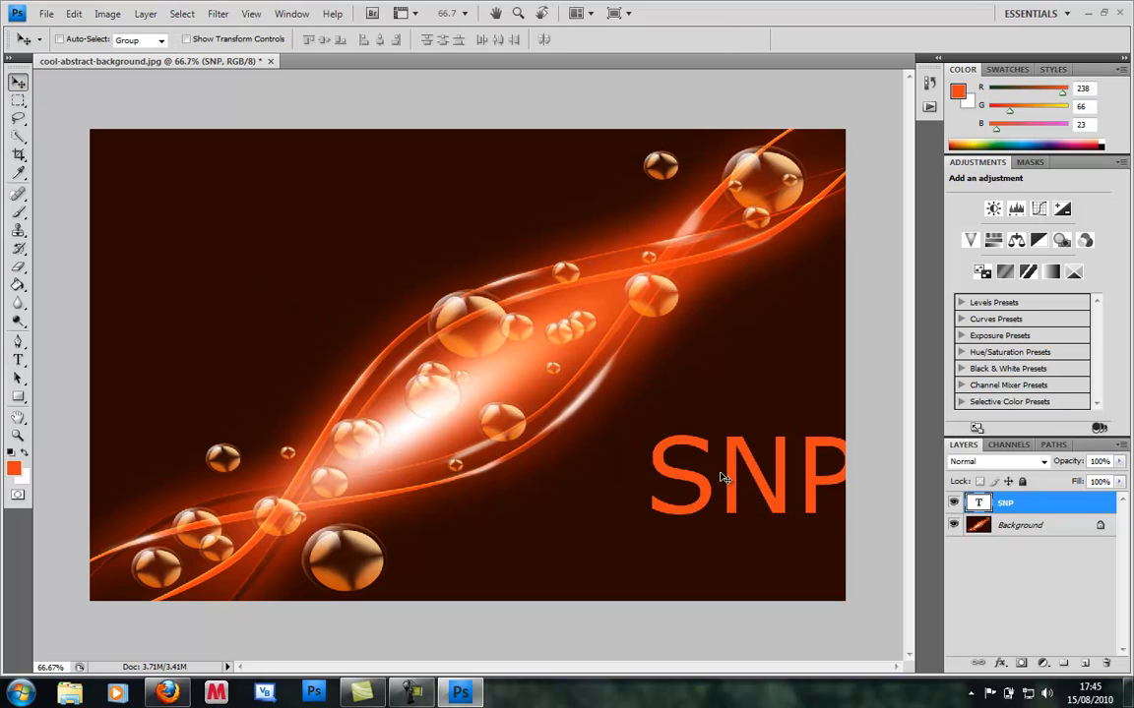
{"action": "left_click_drag", "start_coordinate": [715, 493], "coordinate": [678, 533]}
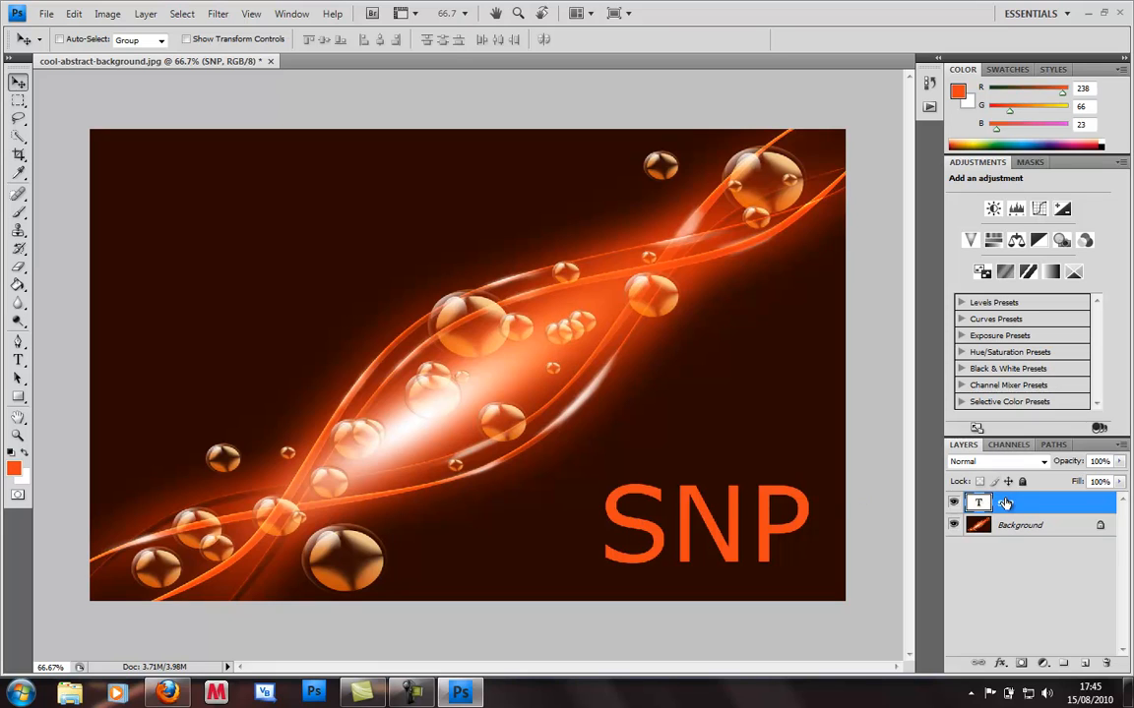
{"action": "right_click", "coordinate": [1002, 504]}
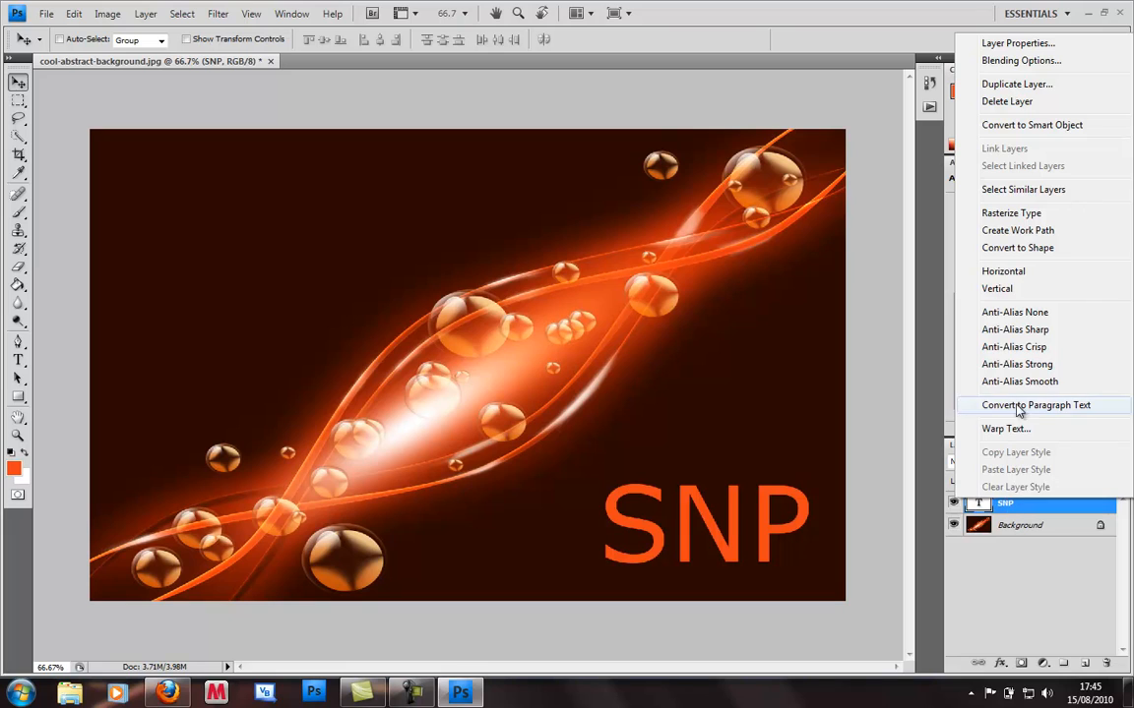
{"action": "left_click", "coordinate": [1003, 212]}
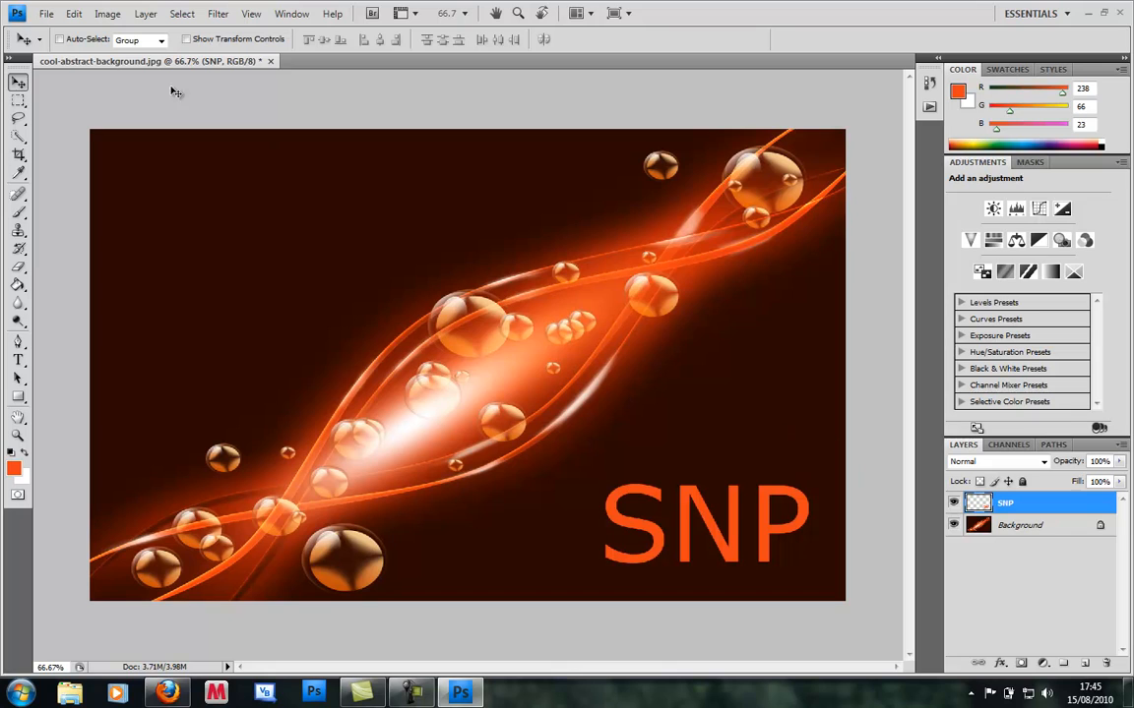
Apply a Perspective transform to the SNP layer so the S end is taller than the P end, and nudge the text slightly.
{"action": "left_click", "coordinate": [74, 14]}
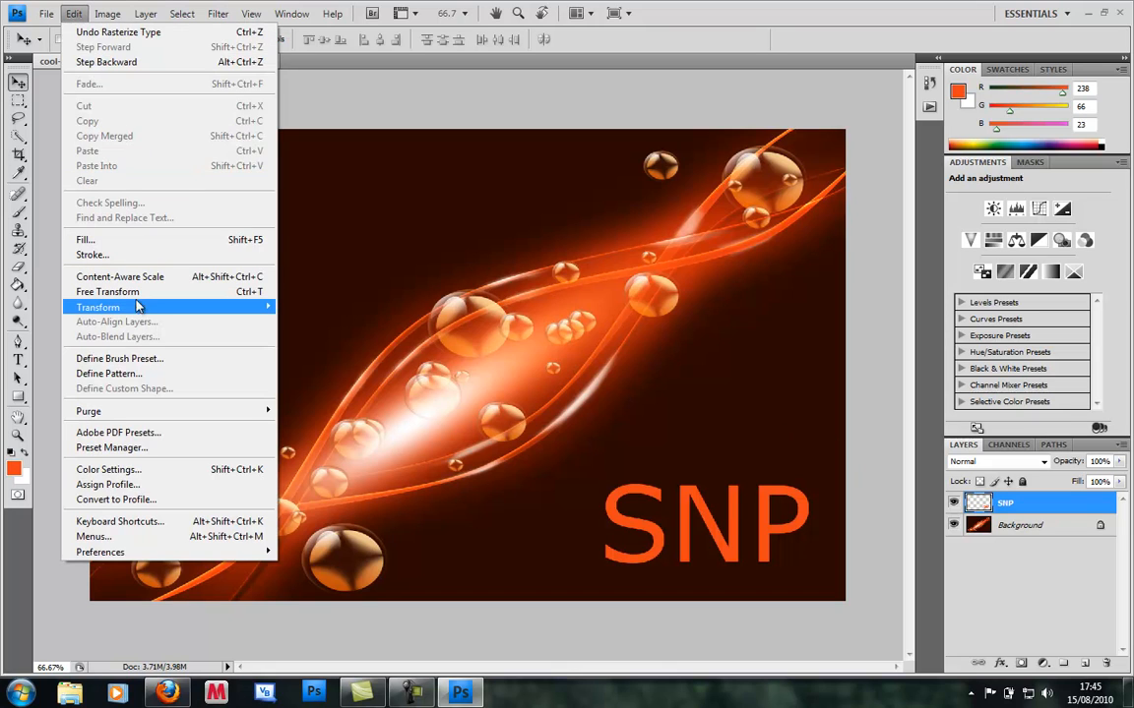
{"action": "mouse_move", "coordinate": [172, 308]}
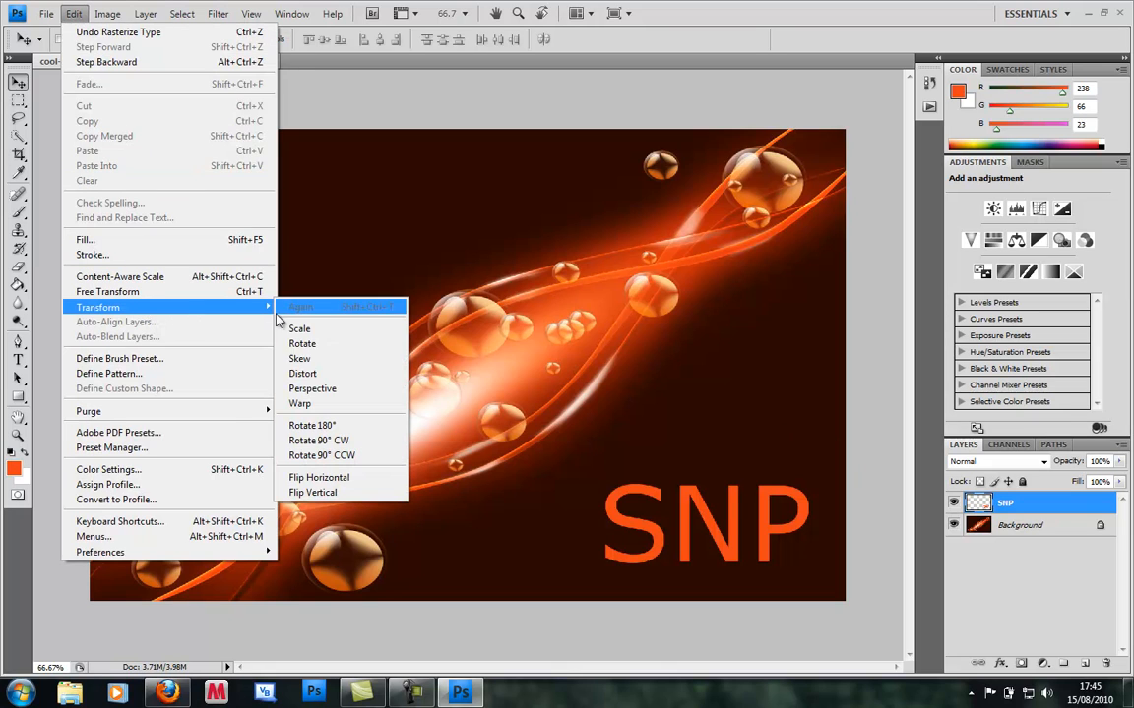
{"action": "left_click", "coordinate": [315, 390]}
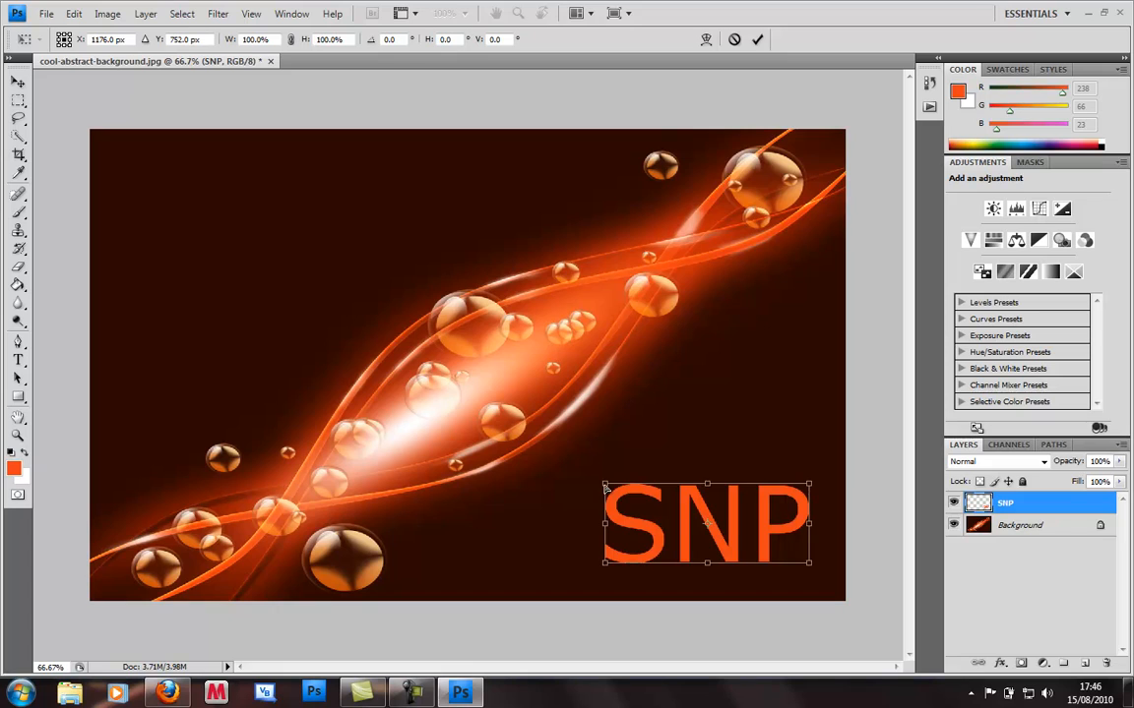
{"action": "left_click_drag", "start_coordinate": [605, 485], "coordinate": [605, 458]}
{"action": "left_click_drag", "start_coordinate": [809, 488], "coordinate": [805, 490]}
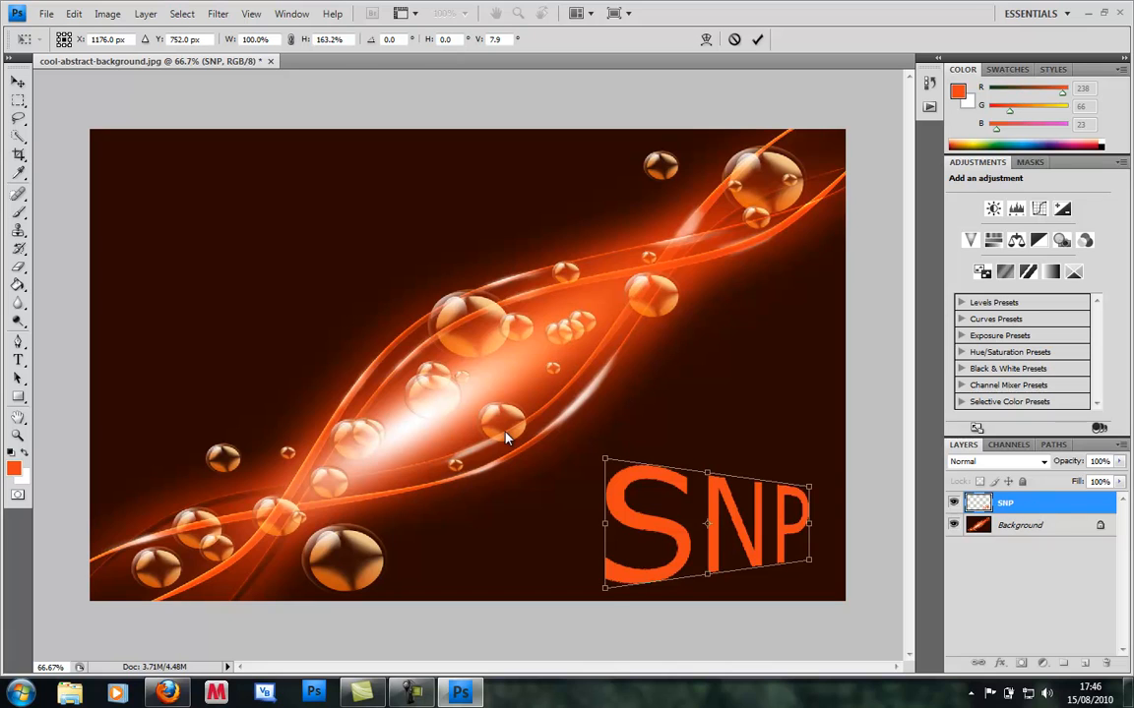
{"action": "left_click", "coordinate": [17, 82]}
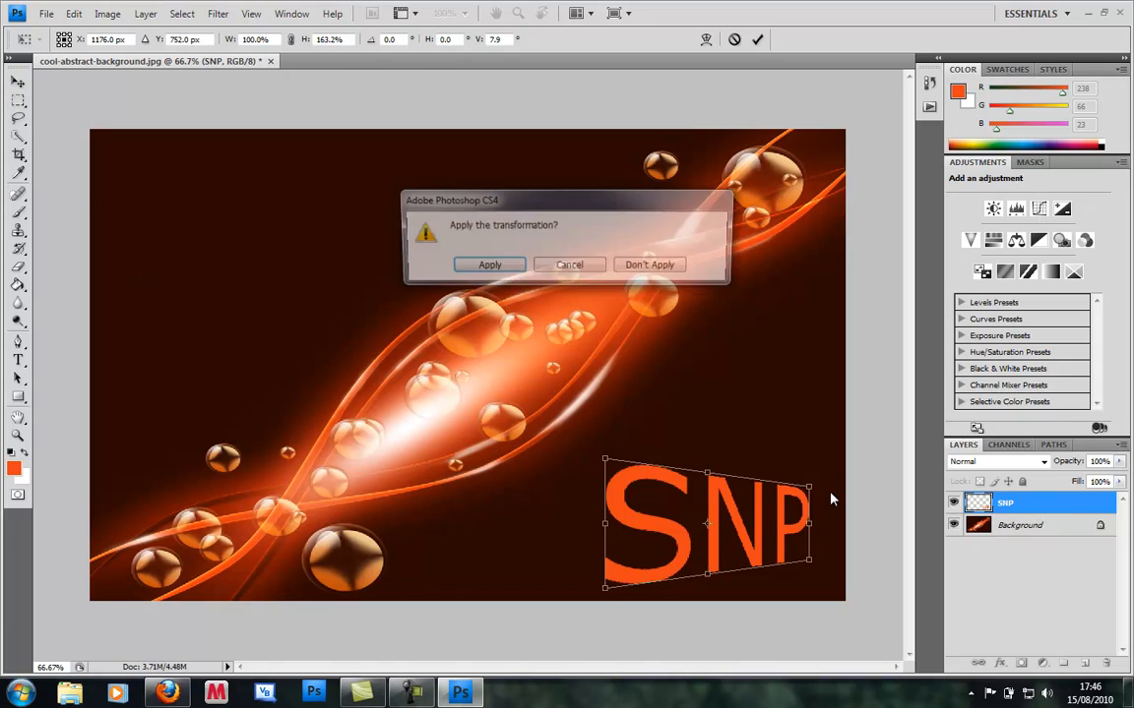
{"action": "left_click", "coordinate": [486, 270]}
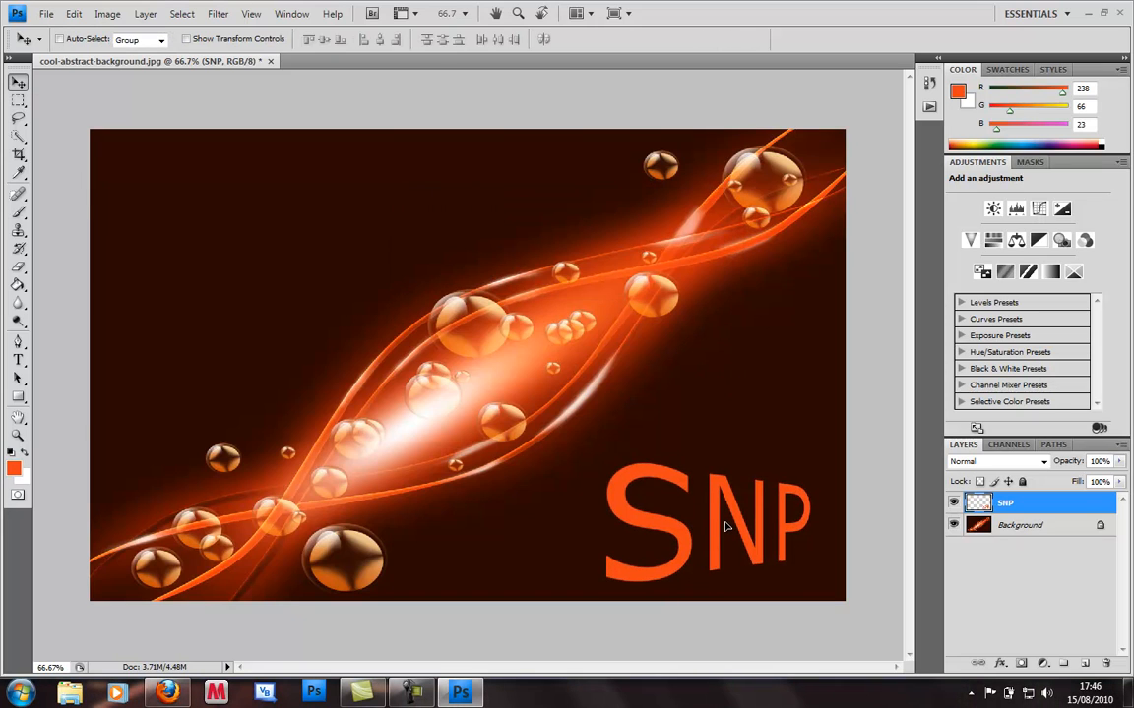
{"action": "left_click_drag", "start_coordinate": [724, 525], "coordinate": [728, 524]}
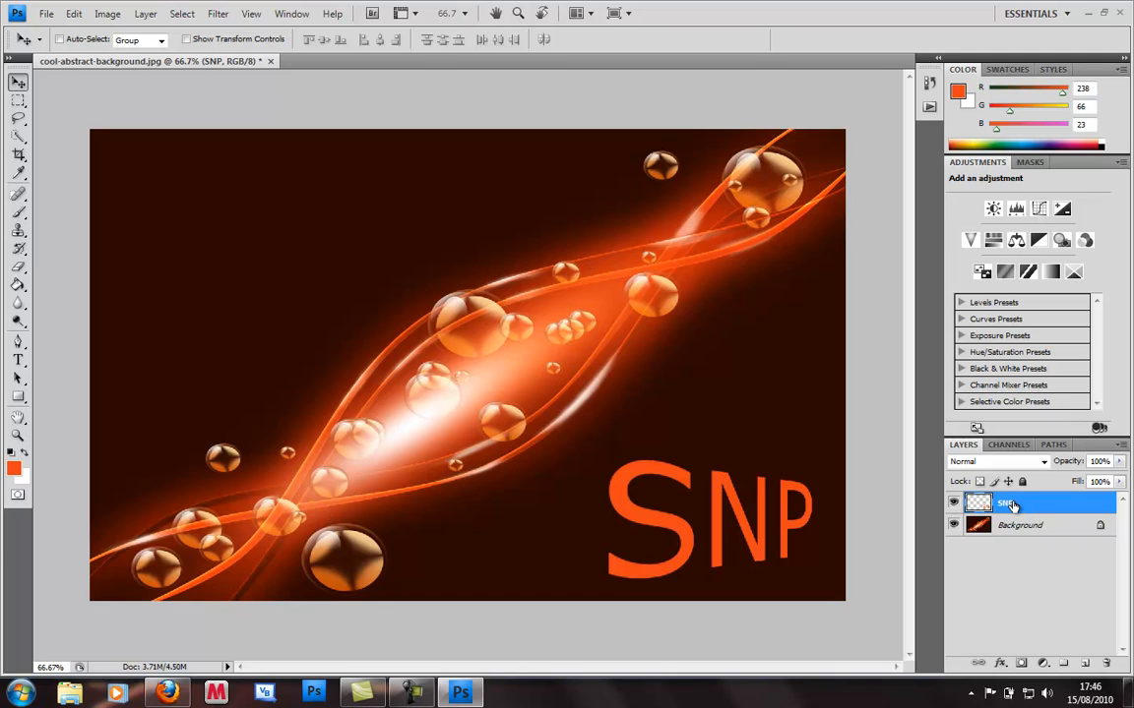
Duplicate the SNP layer 21 times, shifting the copies slightly leftward in small increments to build a solid 3D extrusion.
{"action": "key", "text": "ctrl+j"}
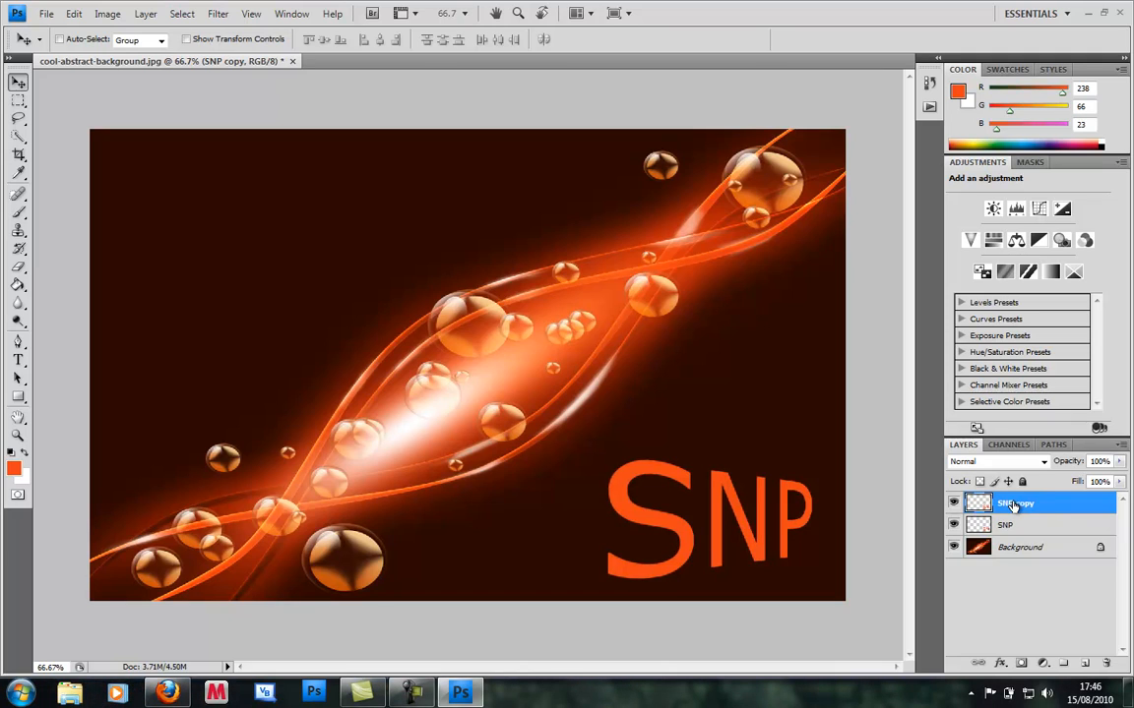
{"action": "key", "text": "ctrl+j"}
{"action": "key", "text": "ctrl+j"}
{"action": "key", "text": "ctrl+j"}
{"action": "key", "text": "ctrl+j"}
{"action": "key", "text": "ctrl+j"}
{"action": "key", "text": "ctrl+j"}
{"action": "key", "text": "ctrl+j"}
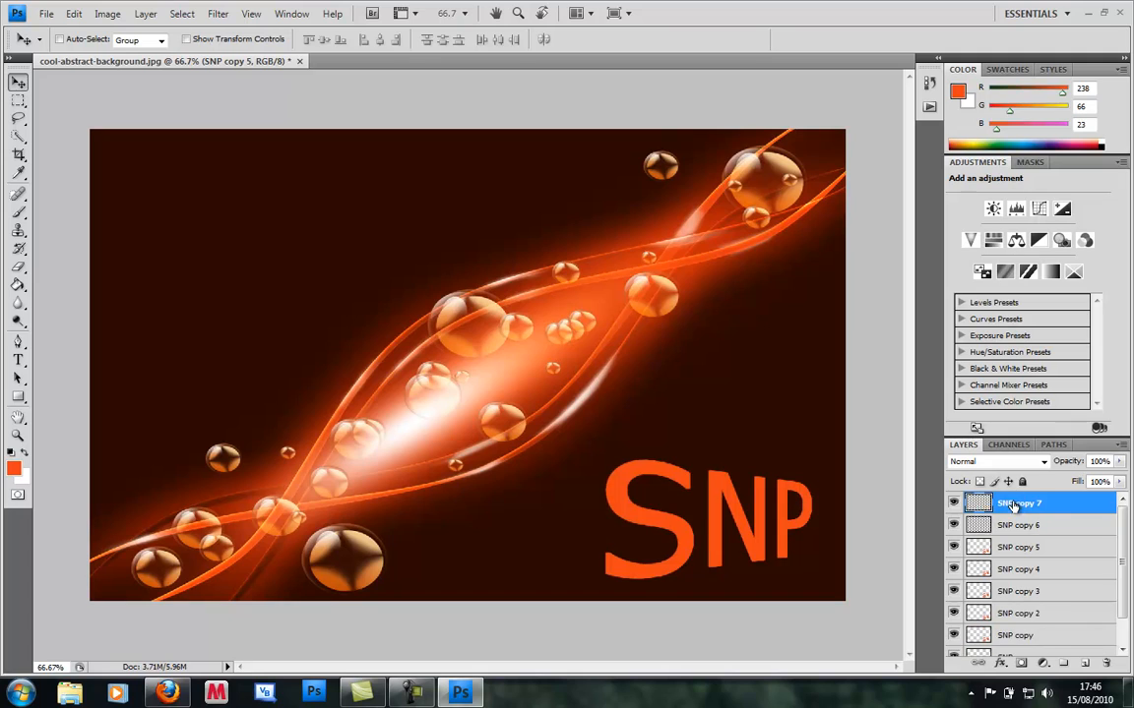
{"action": "key", "text": "ctrl+j"}
{"action": "key", "text": "ctrl+j"}
{"action": "key", "text": "ctrl+j"}
{"action": "key", "text": "ctrl+j"}
{"action": "key", "text": "ctrl+j"}
{"action": "key", "text": "ctrl+j"}
{"action": "key", "text": "ctrl+j"}
{"action": "key", "text": "ctrl+j"}
{"action": "key", "text": "ctrl+j"}
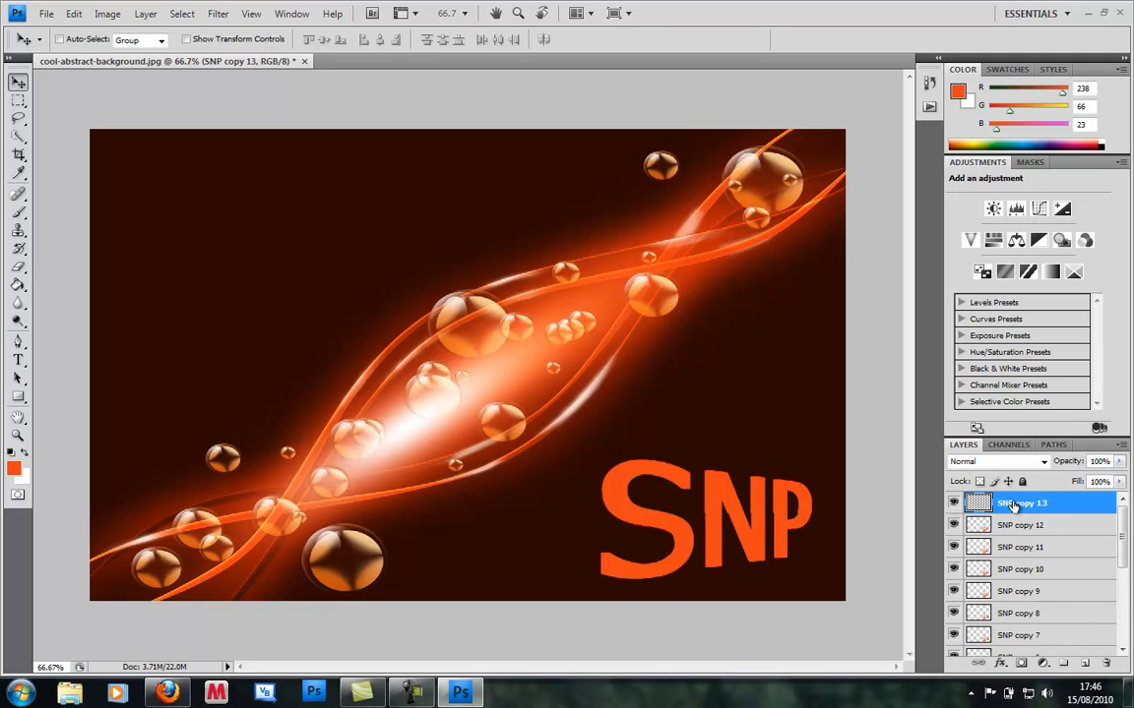
{"action": "key", "text": "ctrl+j"}
{"action": "key", "text": "ctrl+j"}
{"action": "key", "text": "ctrl+j"}
{"action": "key", "text": "ctrl+j"}
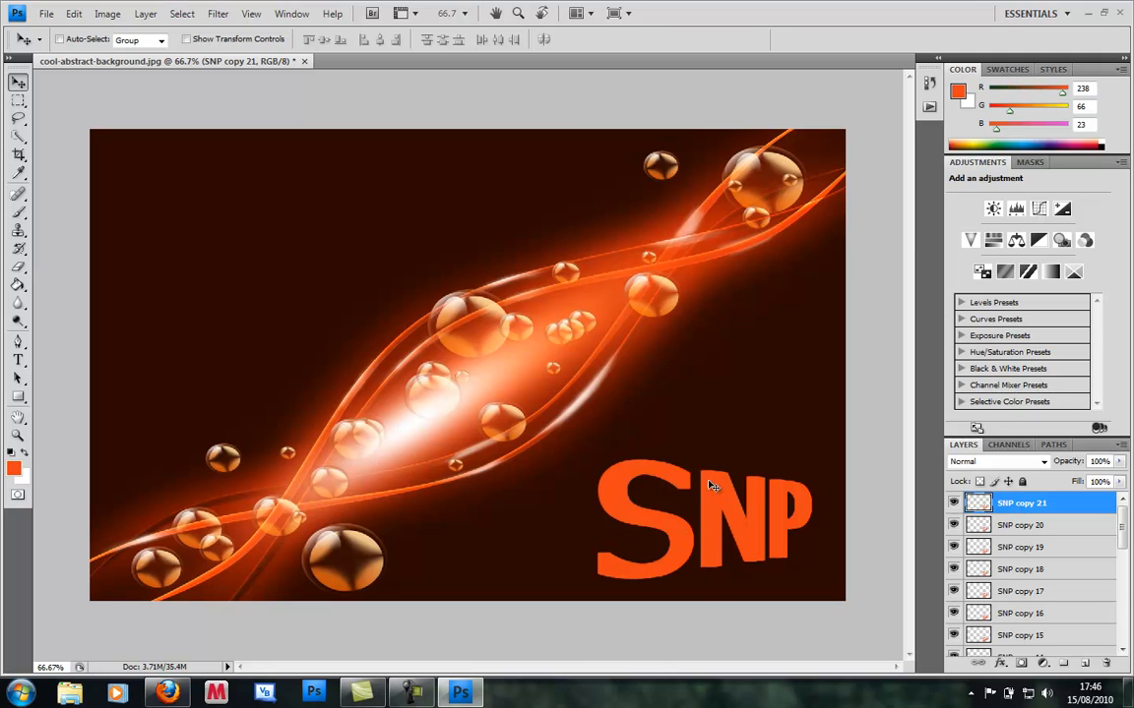
Merge all the SNP copy layers into one layer, keeping the original SNP layer separate.
{"action": "left_click", "coordinate": [1121, 598]}
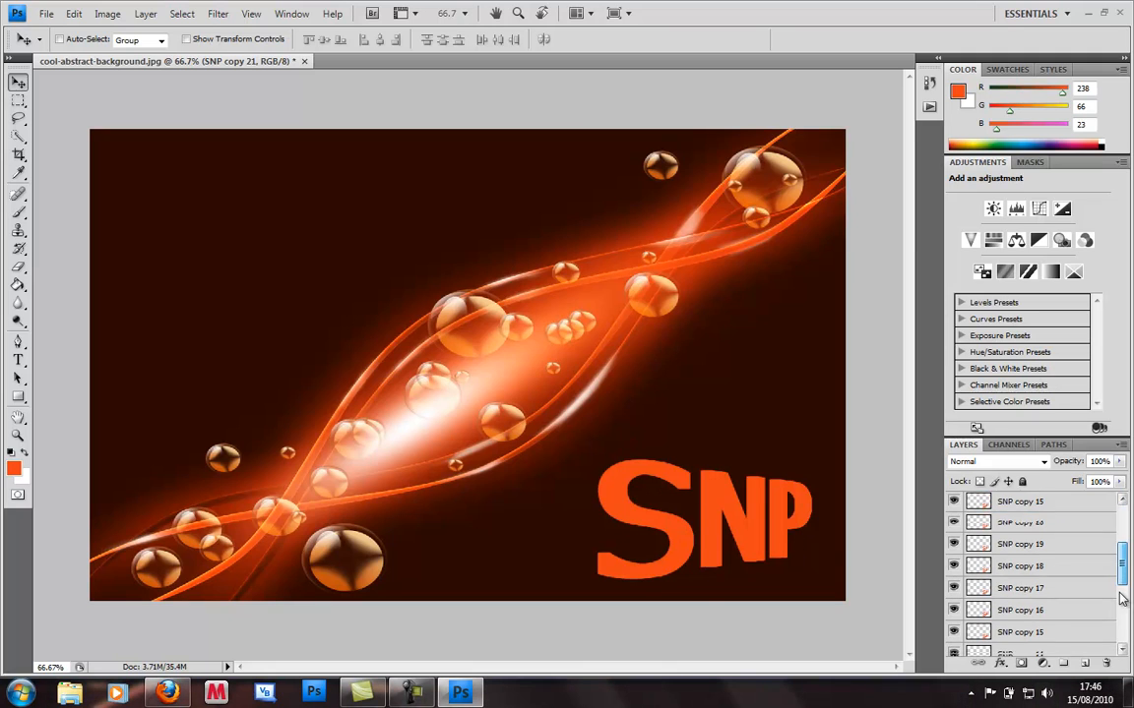
{"action": "left_click", "coordinate": [1122, 599]}
{"action": "left_click", "coordinate": [1123, 603]}
{"action": "mouse_move", "coordinate": [1124, 605]}
{"action": "left_mouse_down"}
{"action": "mouse_move", "coordinate": [1115, 531]}
{"action": "mouse_move", "coordinate": [1125, 618]}
{"action": "left_mouse_up"}
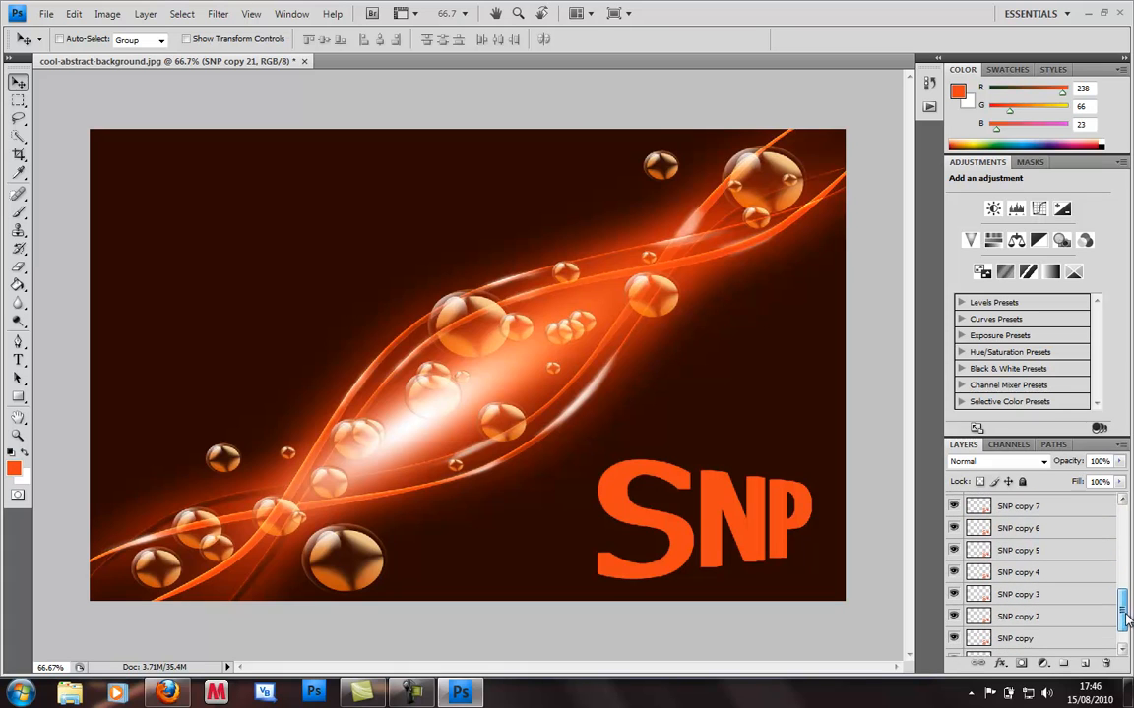
{"action": "left_click", "coordinate": [1046, 635], "text": "shift"}
{"action": "right_click", "coordinate": [1021, 558]}
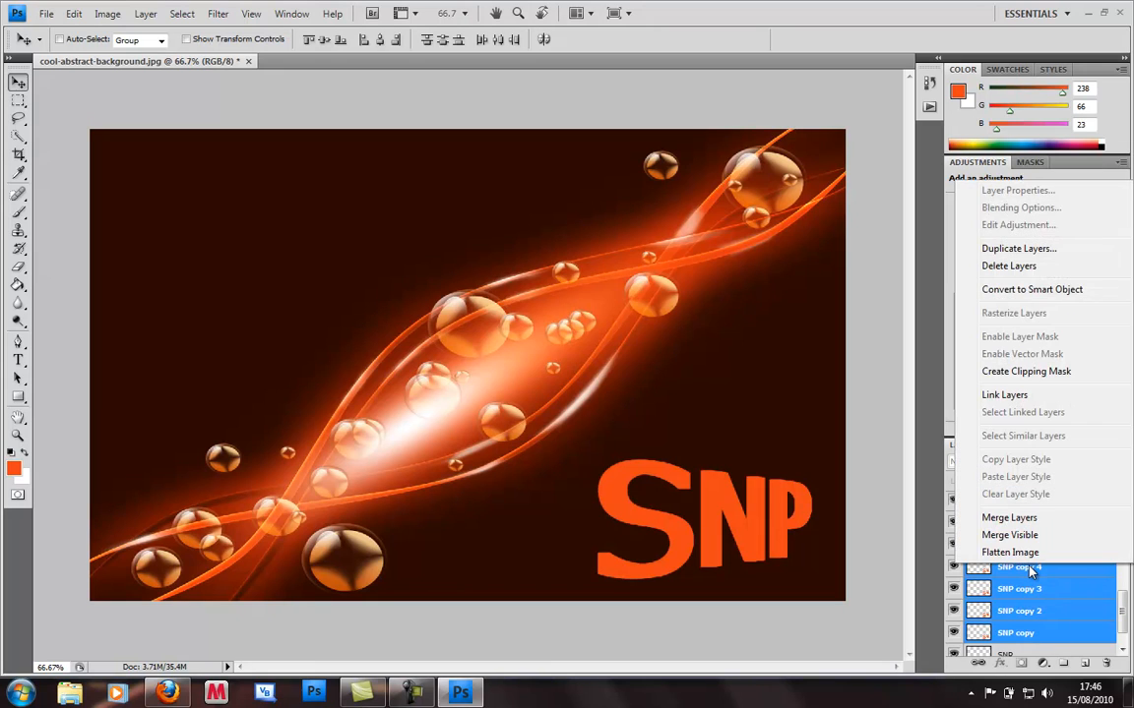
{"action": "left_click", "coordinate": [1005, 519]}
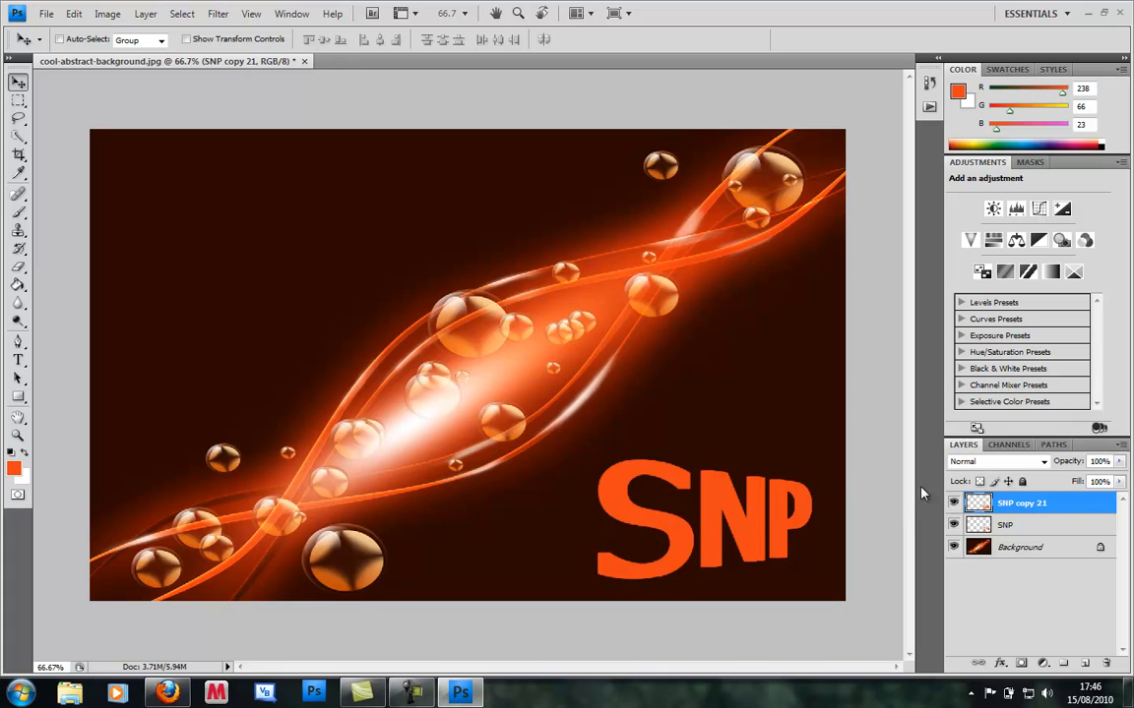
Add a black-to-white linear Gradient Overlay to the merged SNP copy layer.
{"action": "right_click", "coordinate": [1032, 506]}
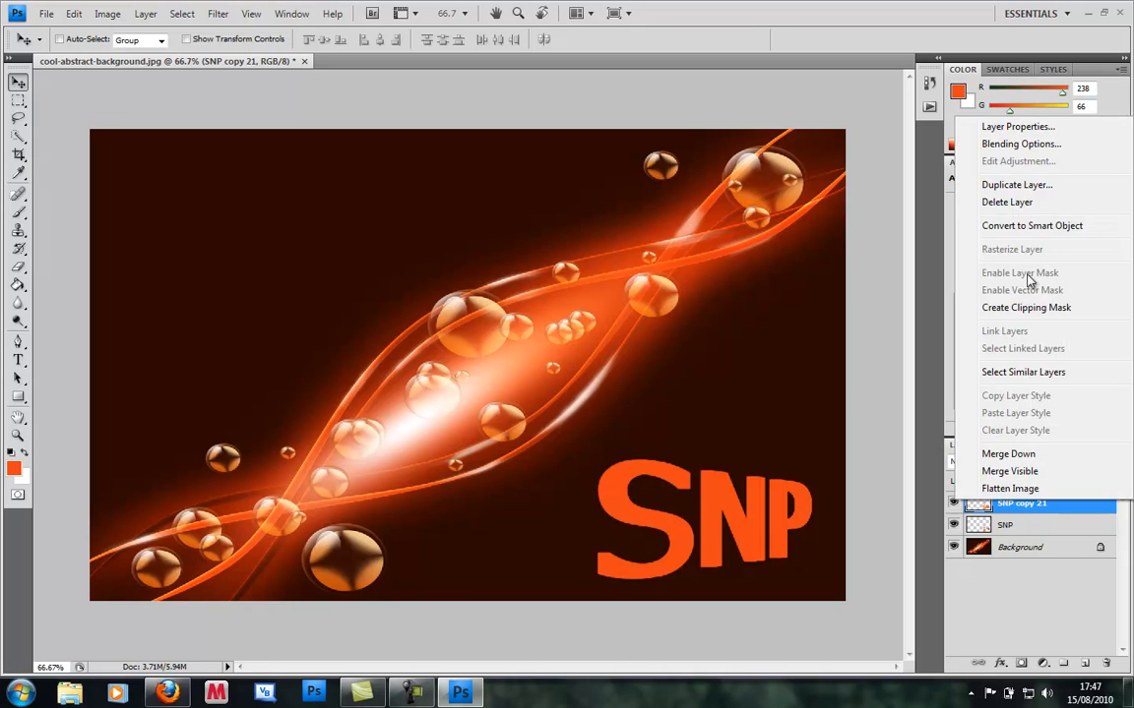
{"action": "left_click", "coordinate": [1024, 143]}
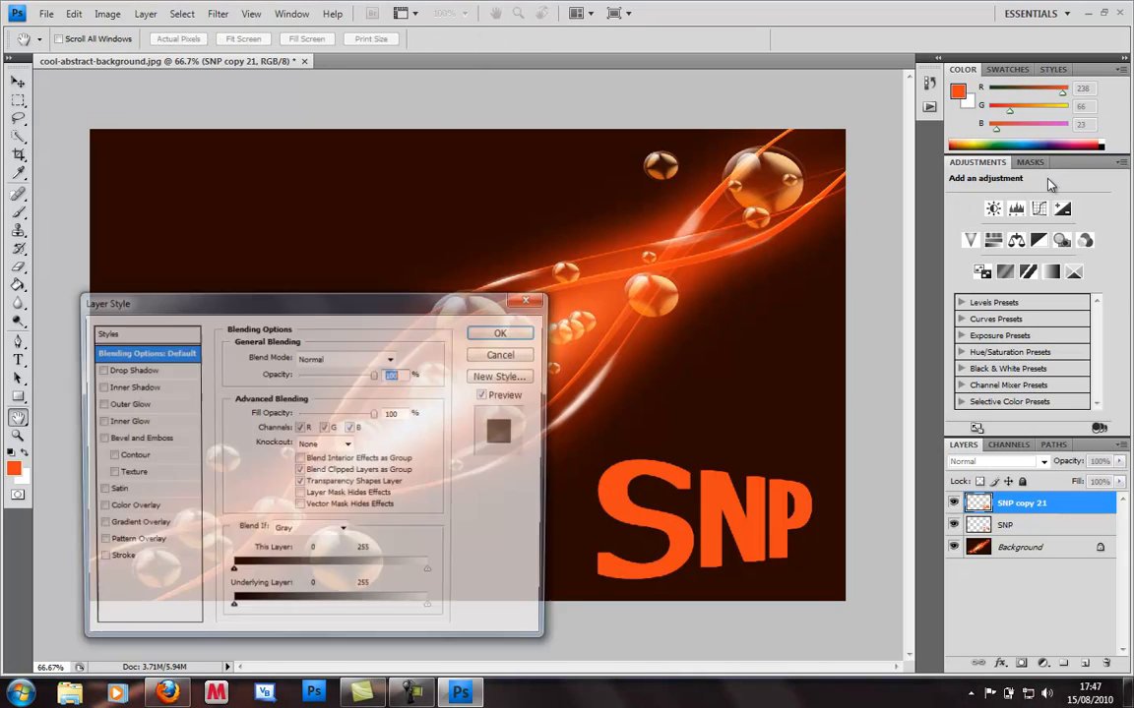
{"action": "left_click_drag", "start_coordinate": [355, 305], "coordinate": [495, 166]}
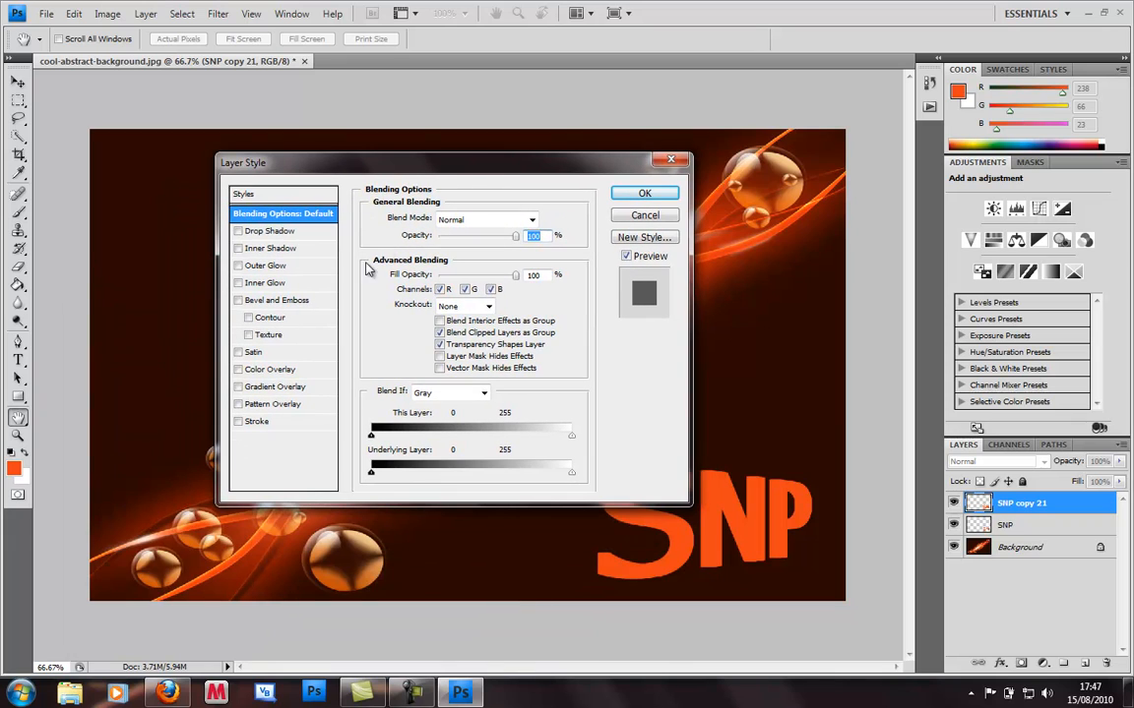
{"action": "left_click", "coordinate": [238, 387]}
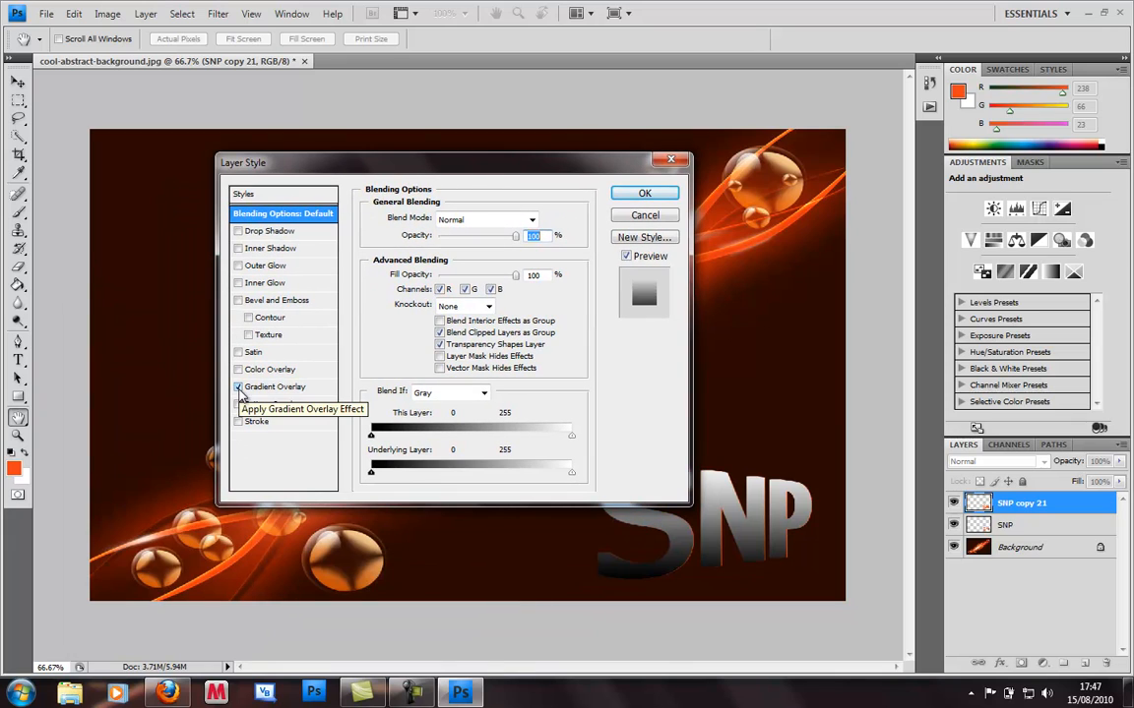
{"action": "left_click", "coordinate": [254, 389]}
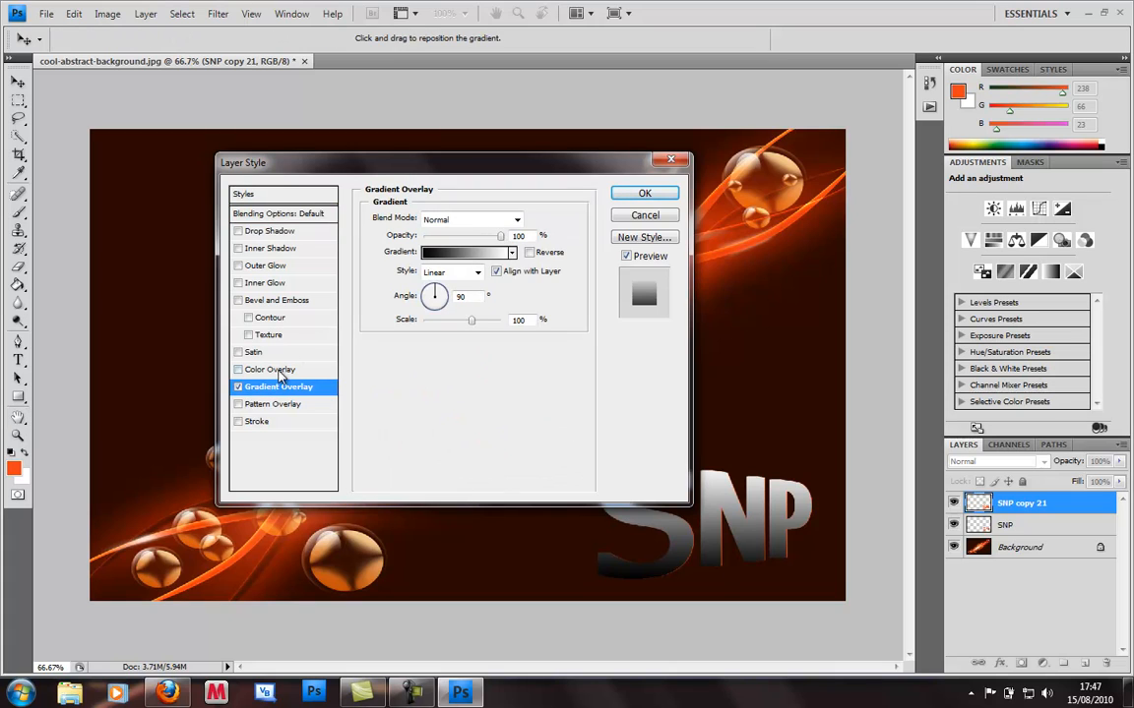
Set the merged copy layer's blending opacity to 55% and exclude its G and B channels from blending.
{"action": "left_click", "coordinate": [248, 216]}
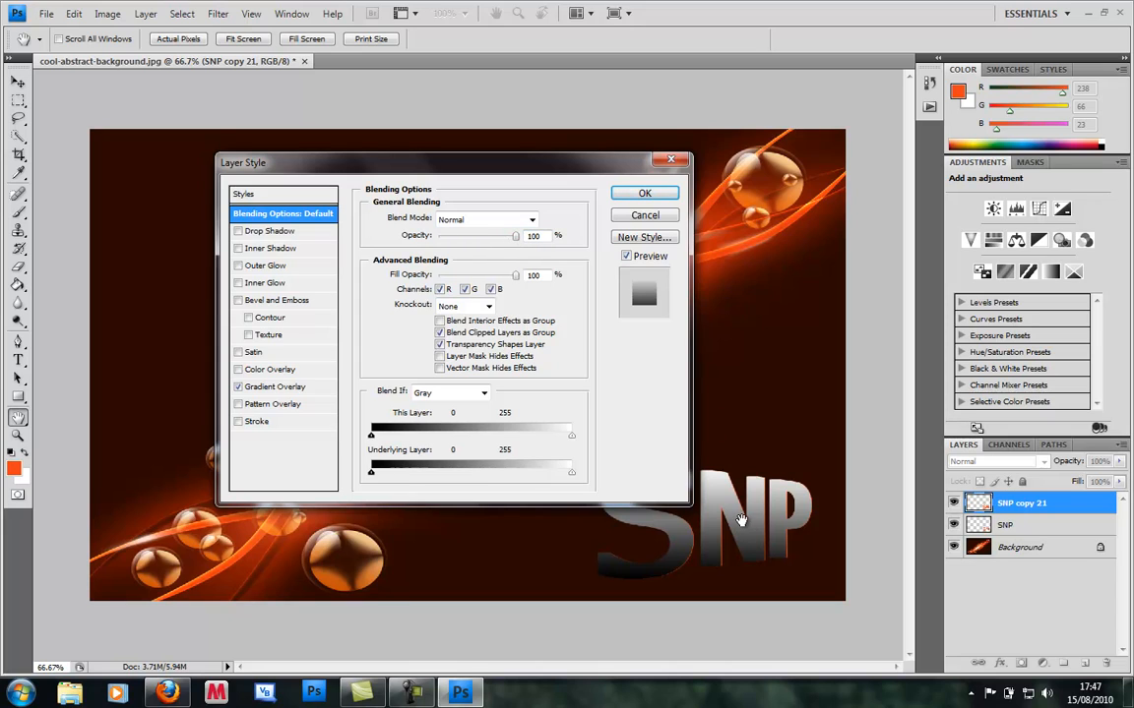
{"action": "left_click_drag", "start_coordinate": [516, 238], "coordinate": [482, 243]}
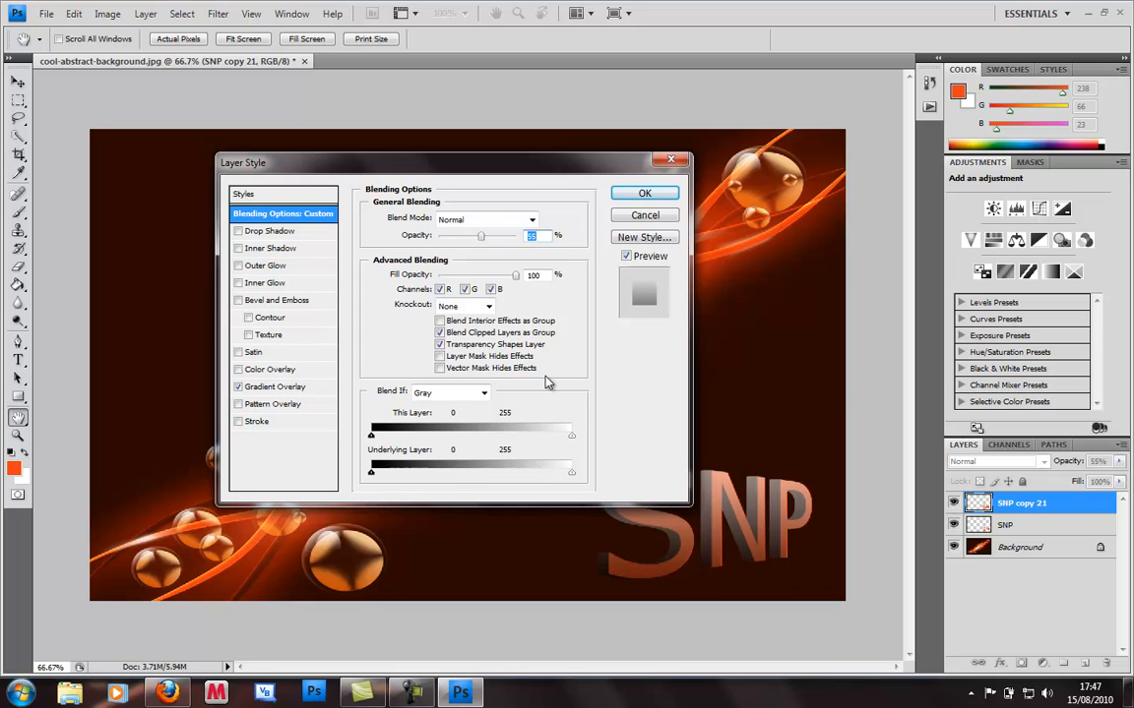
{"action": "left_click", "coordinate": [491, 290]}
{"action": "left_click", "coordinate": [466, 289]}
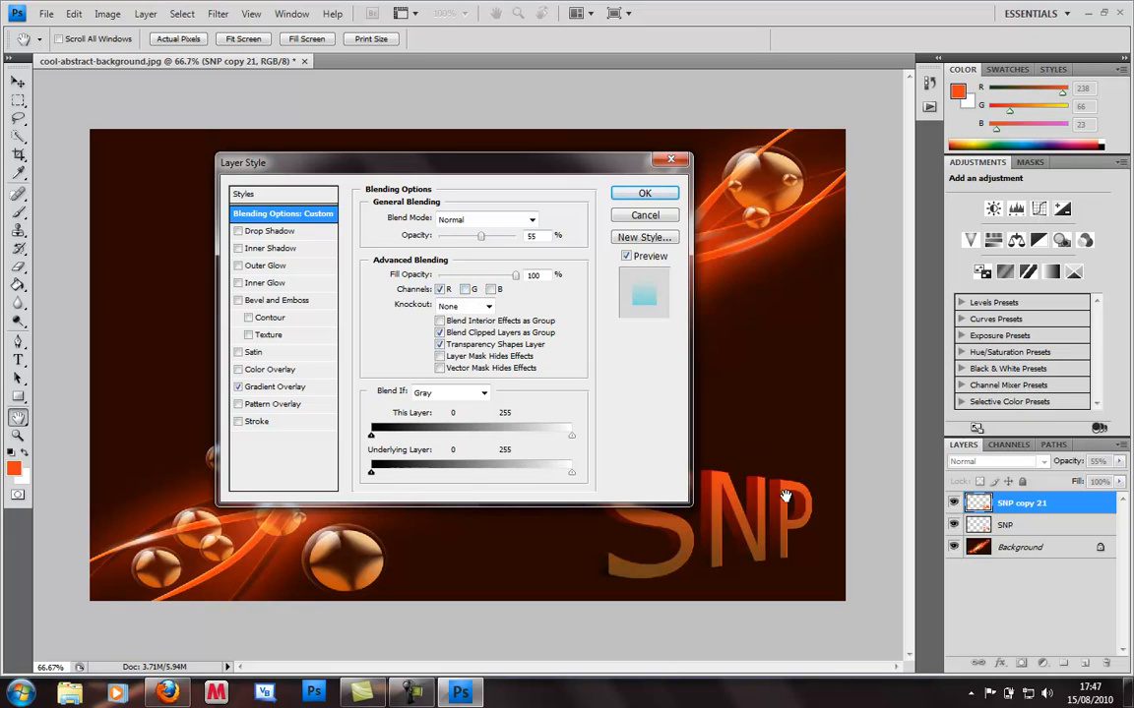
{"action": "left_click_drag", "start_coordinate": [503, 173], "coordinate": [337, 464]}
{"action": "left_click_drag", "start_coordinate": [417, 464], "coordinate": [604, 171]}
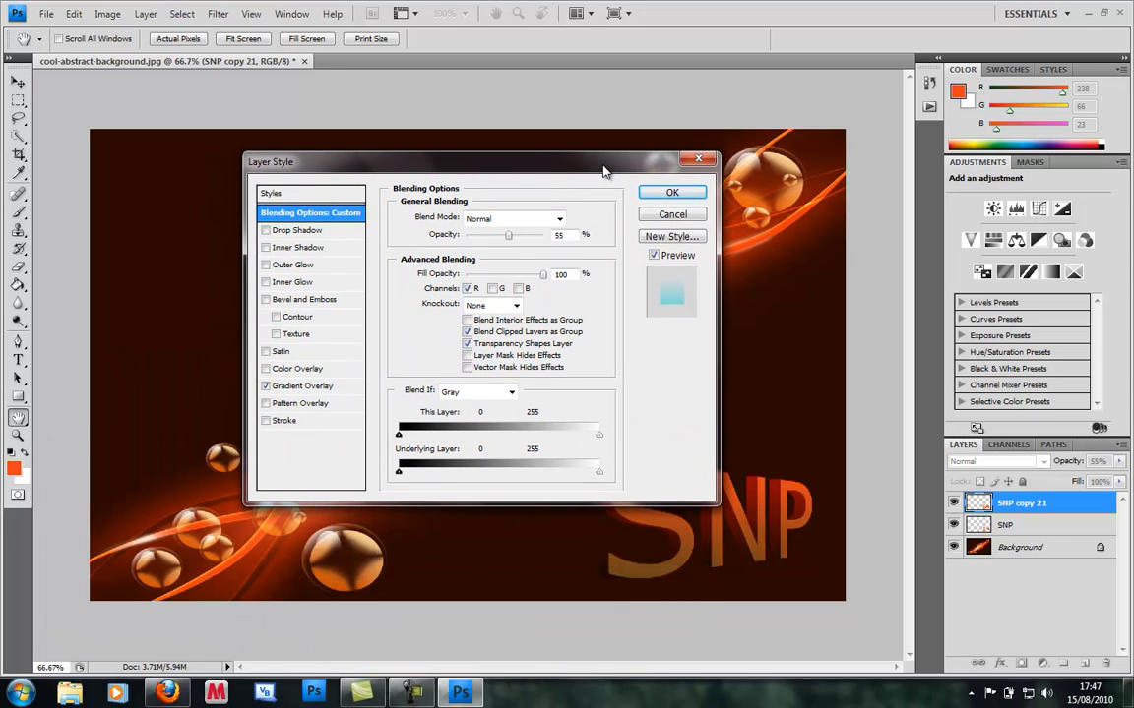
Set the Gradient Overlay scale to 50%, leave the gradient unreversed, and apply the layer style.
{"action": "left_click", "coordinate": [297, 386]}
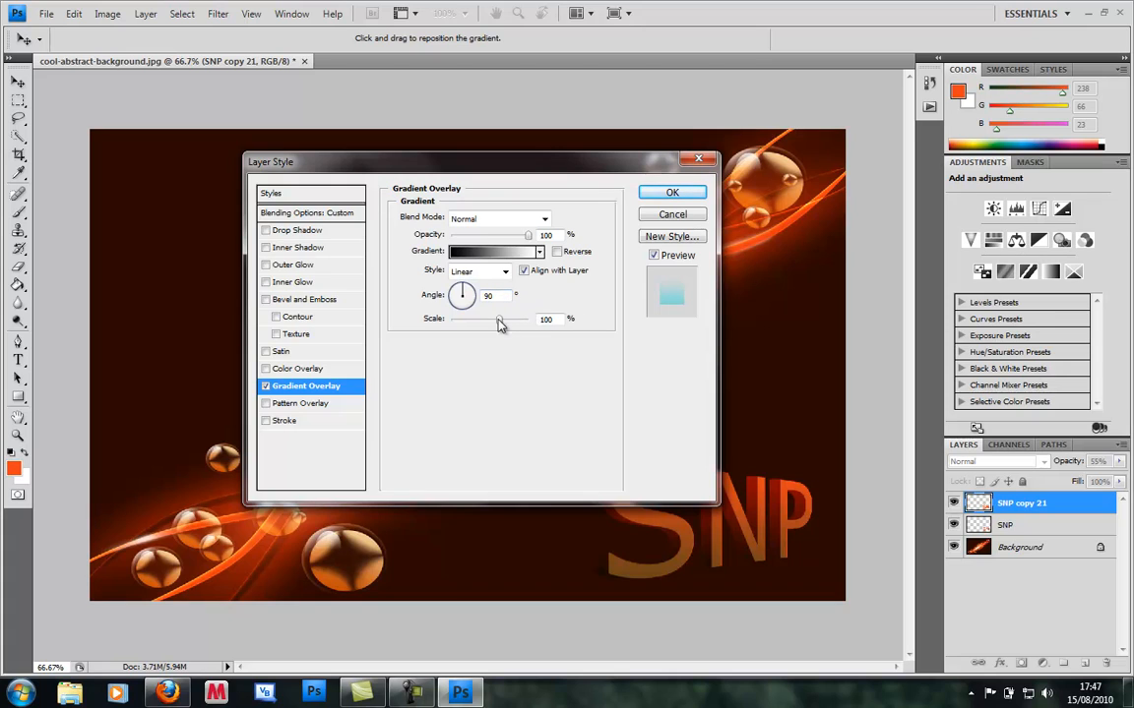
{"action": "left_click_drag", "start_coordinate": [499, 324], "coordinate": [475, 326]}
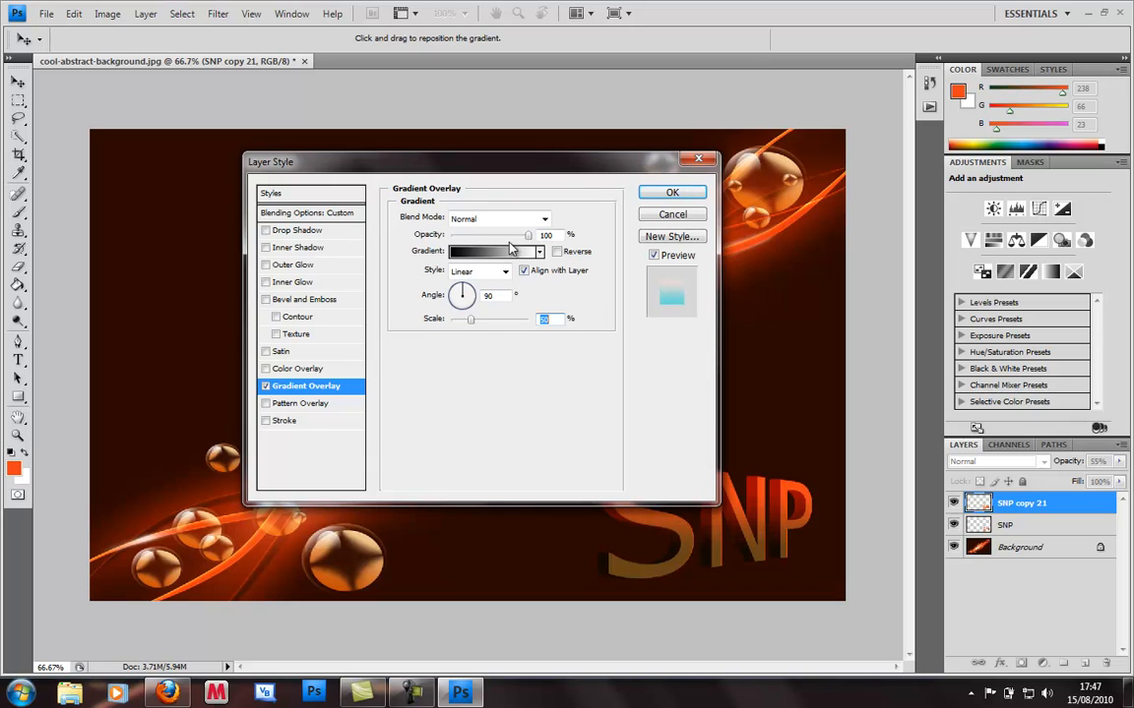
{"action": "left_click", "coordinate": [558, 253]}
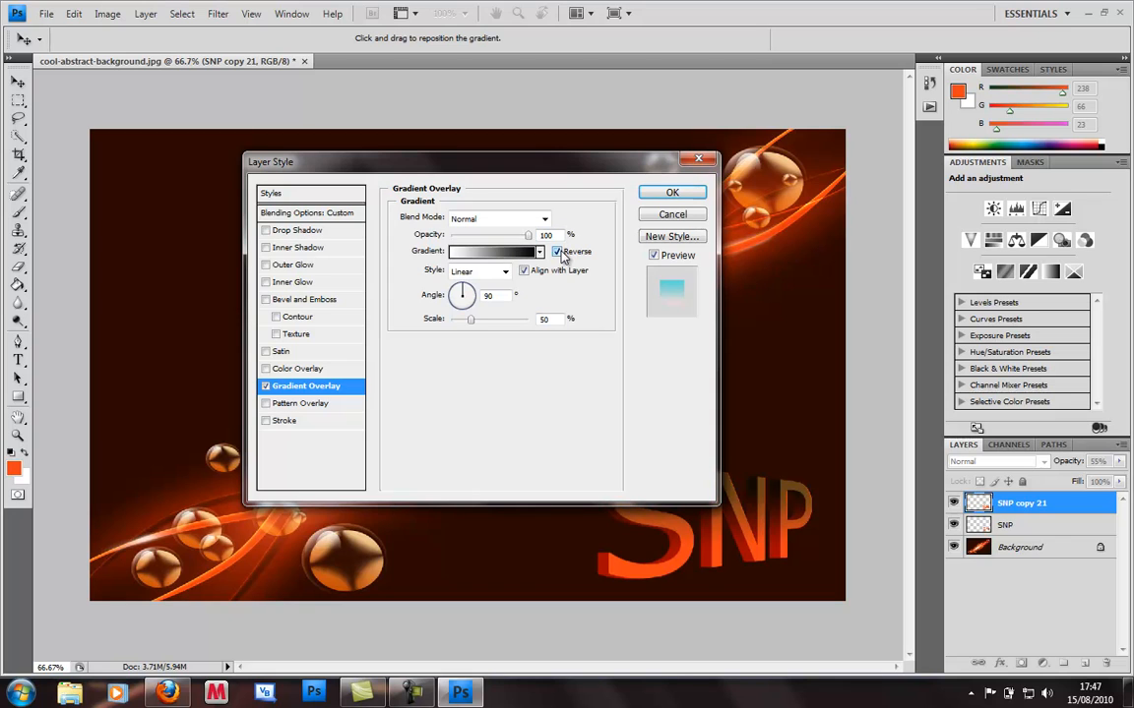
{"action": "left_click", "coordinate": [558, 253]}
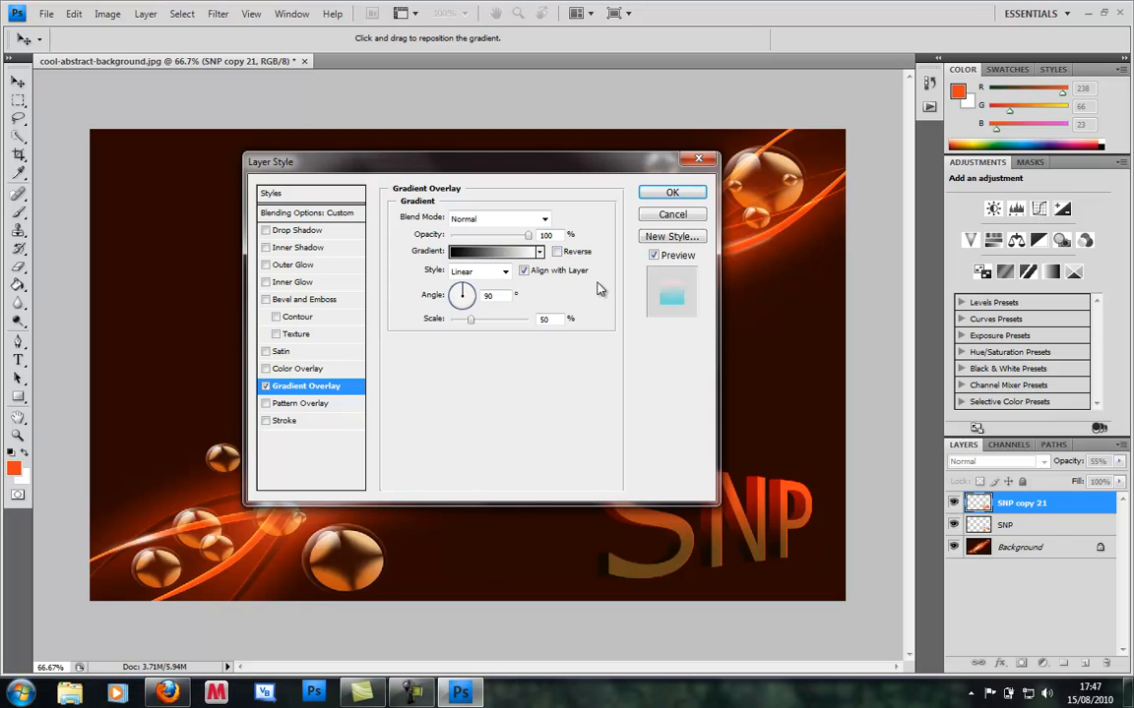
{"action": "left_click", "coordinate": [679, 193]}
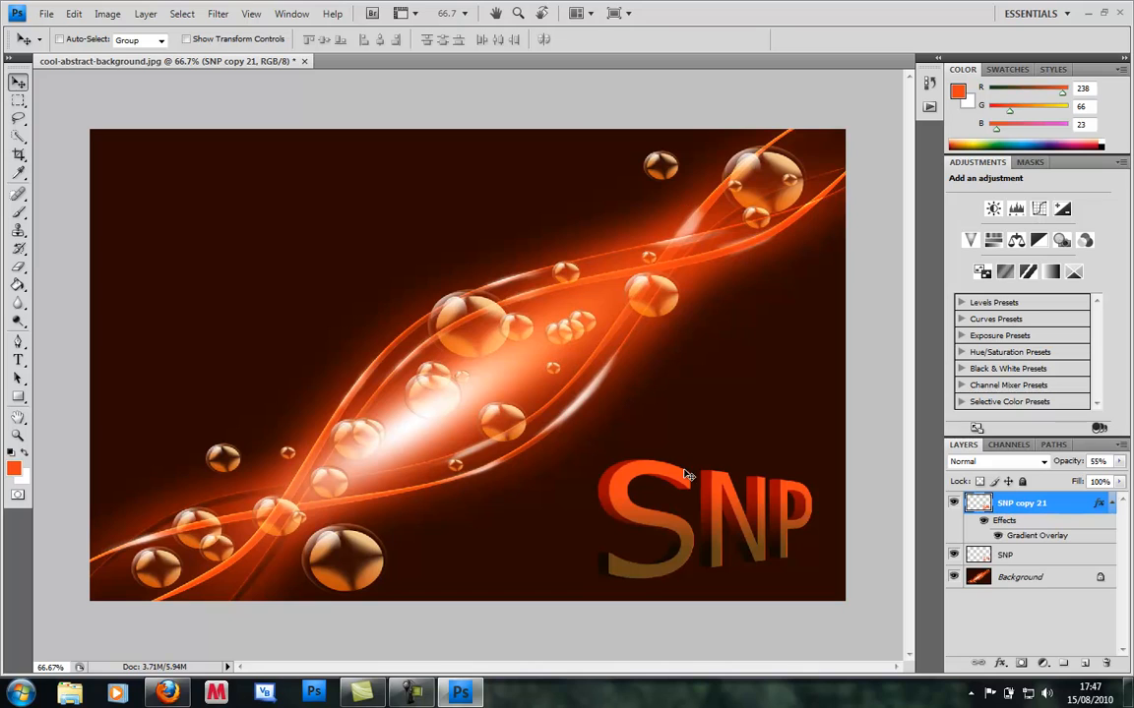
Add Bevel and Emboss with Contour and Texture to the original SNP layer's style.
{"action": "right_click", "coordinate": [1014, 559]}
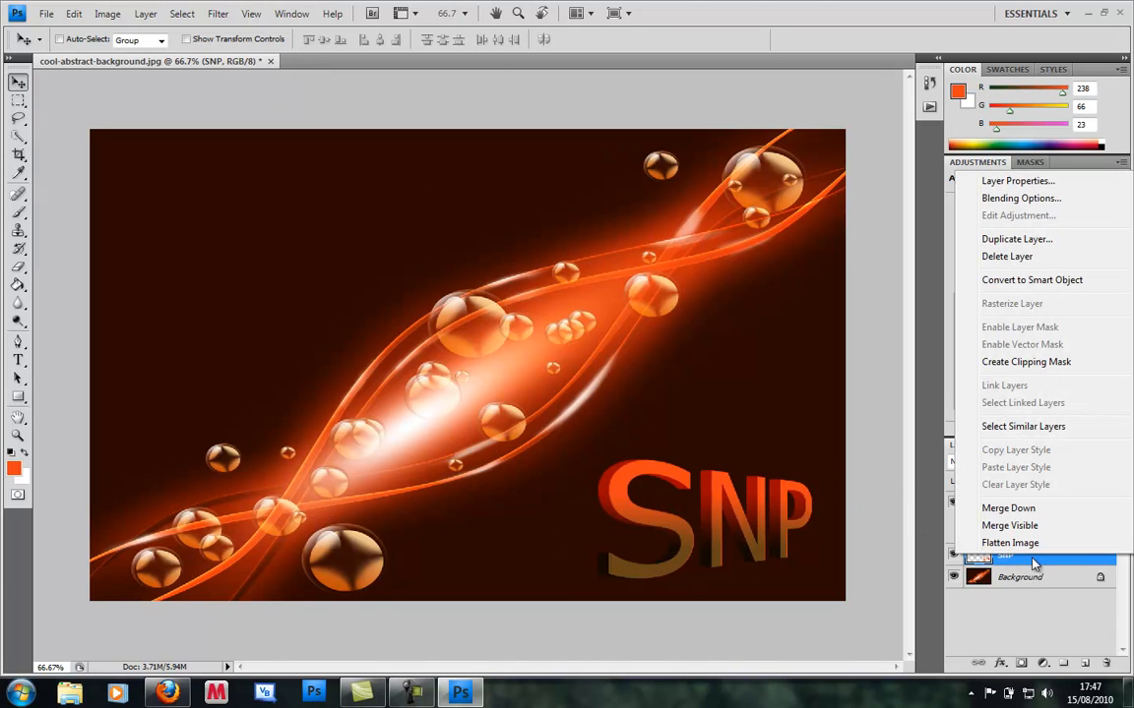
{"action": "left_click", "coordinate": [1013, 197]}
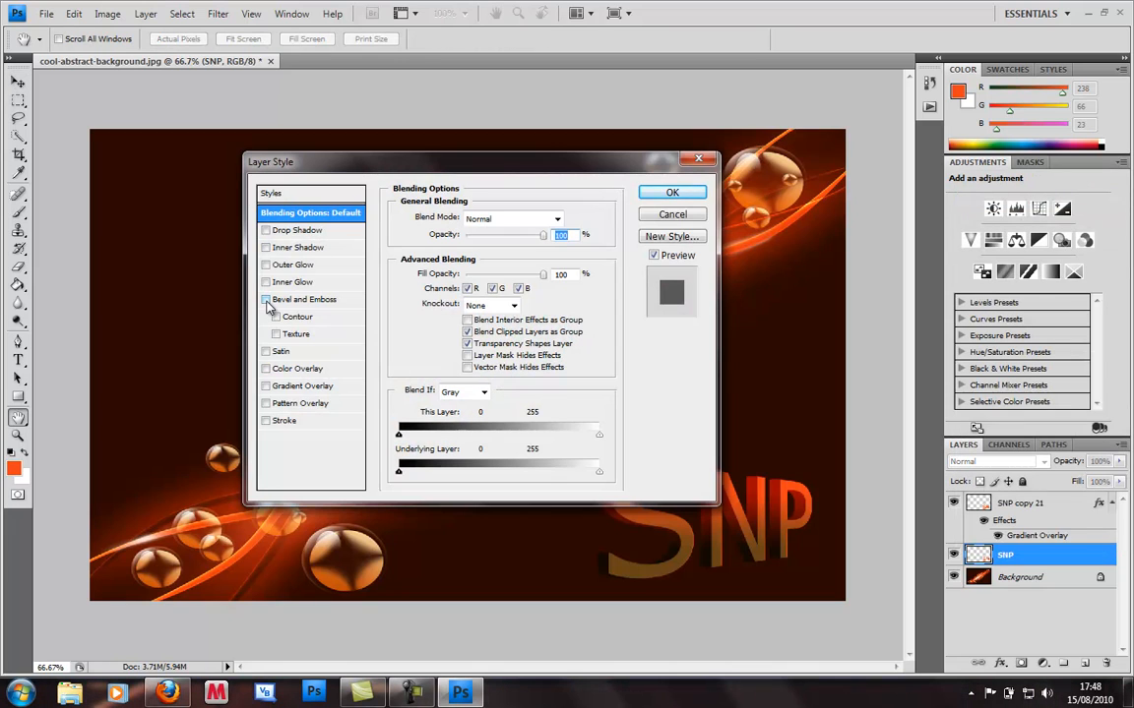
{"action": "left_click", "coordinate": [266, 300]}
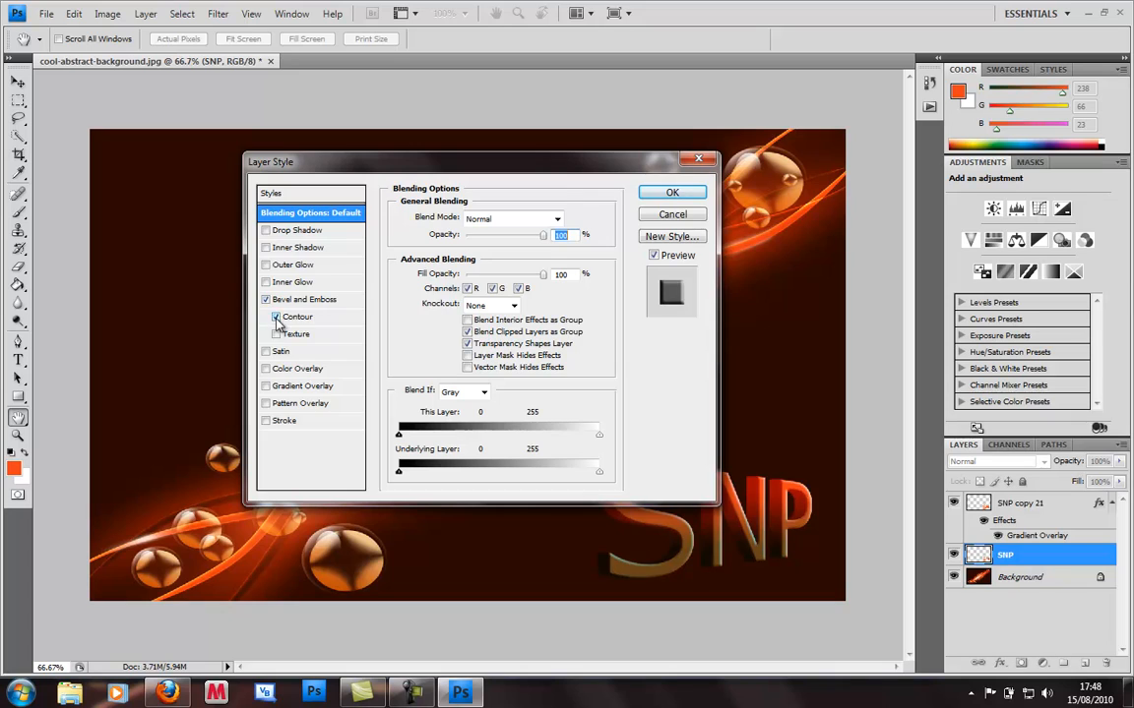
{"action": "left_click", "coordinate": [276, 316]}
{"action": "left_click", "coordinate": [275, 334]}
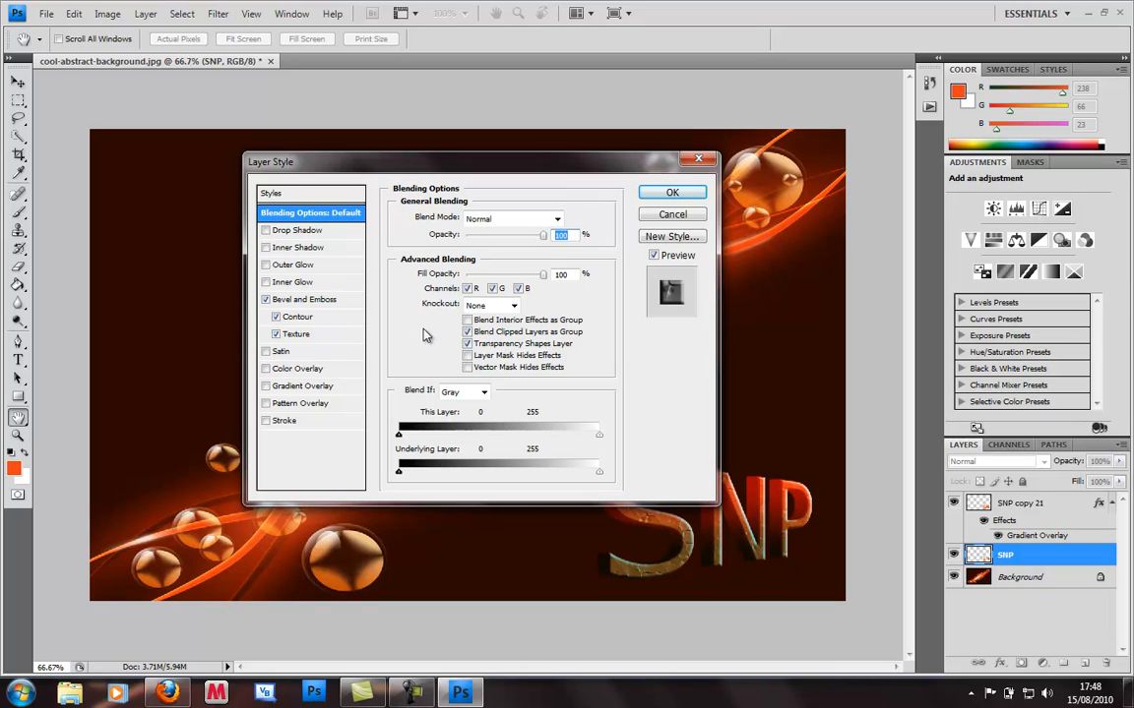
Try excluding the G and B channels from the SNP layer's blending, and restore both channels.
{"action": "left_click", "coordinate": [492, 288]}
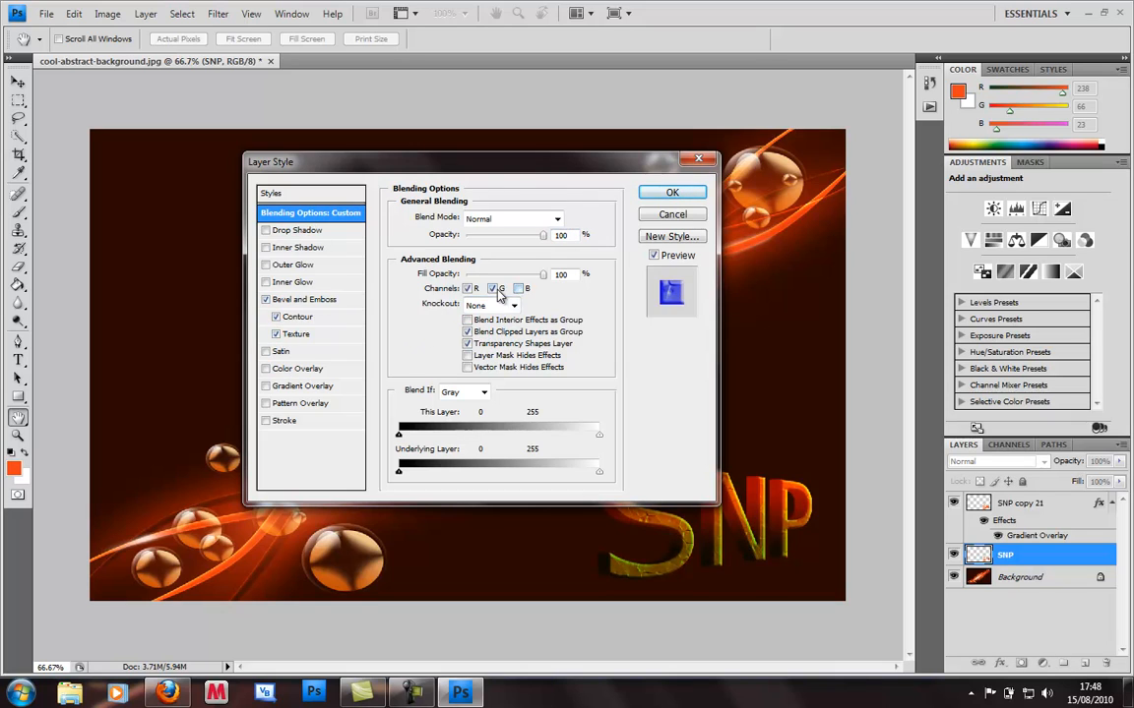
{"action": "left_click", "coordinate": [517, 289]}
{"action": "left_click", "coordinate": [492, 288]}
{"action": "left_click", "coordinate": [518, 288]}
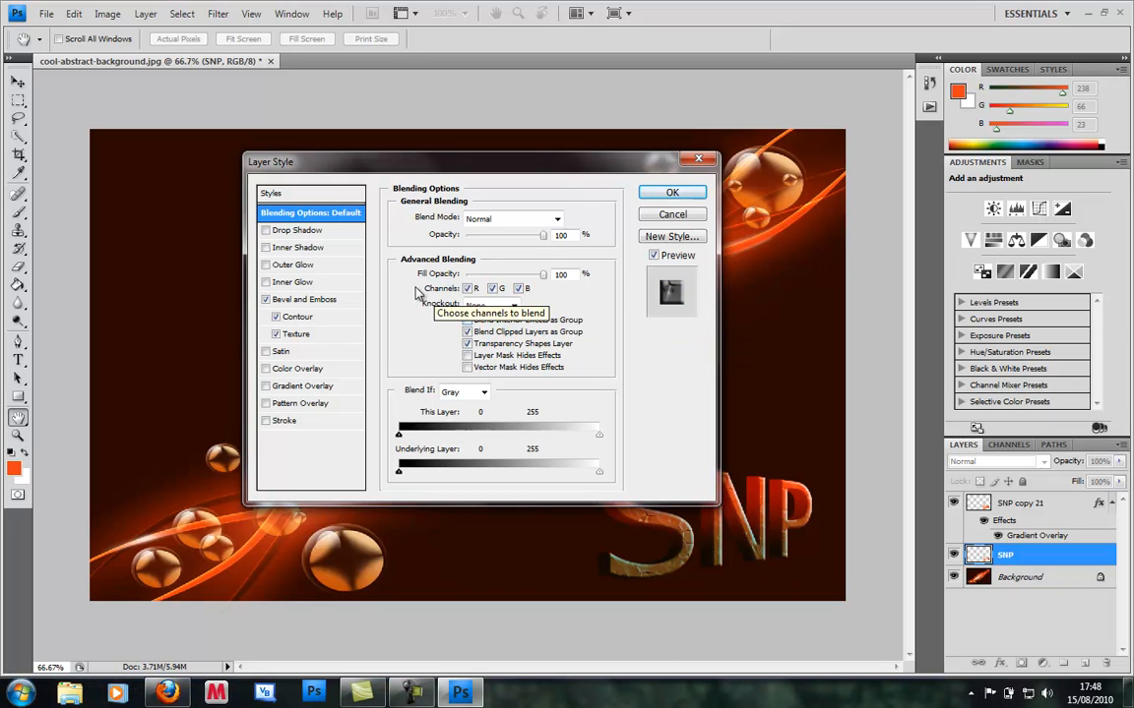
Increase the SNP layer's bevel size to 9 px and give the bevel a triple-peaked contour with 100% range.
{"action": "left_click", "coordinate": [301, 301]}
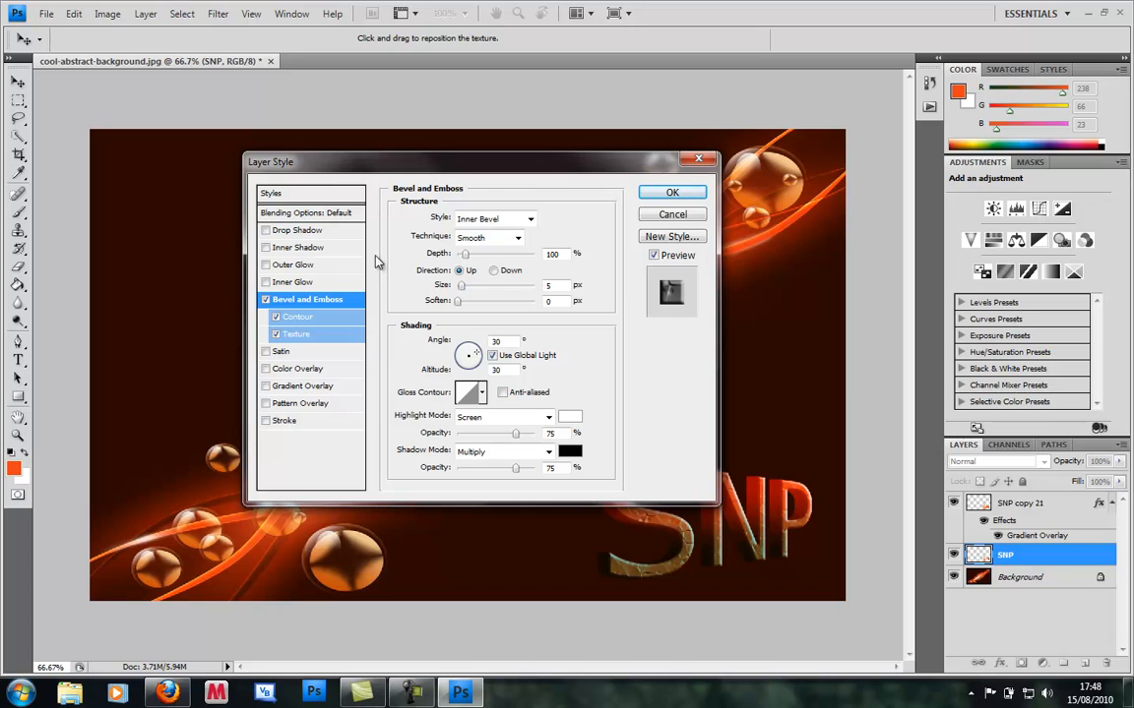
{"action": "left_click", "coordinate": [466, 287]}
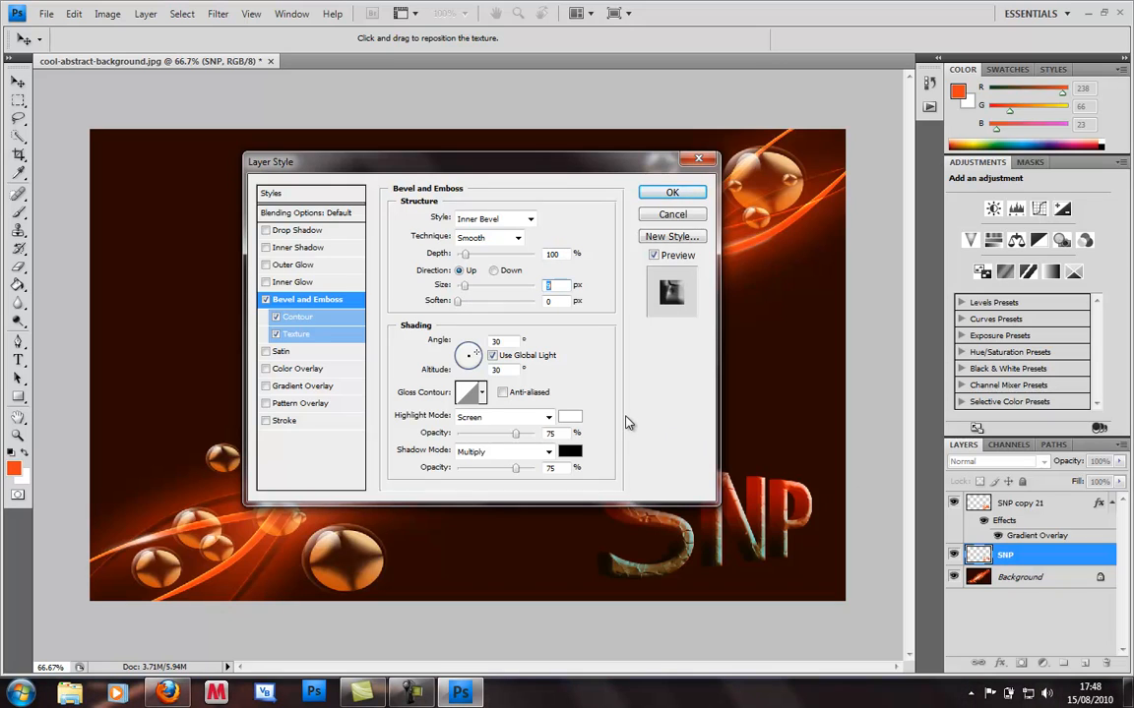
{"action": "left_click", "coordinate": [295, 316]}
{"action": "left_click", "coordinate": [458, 222]}
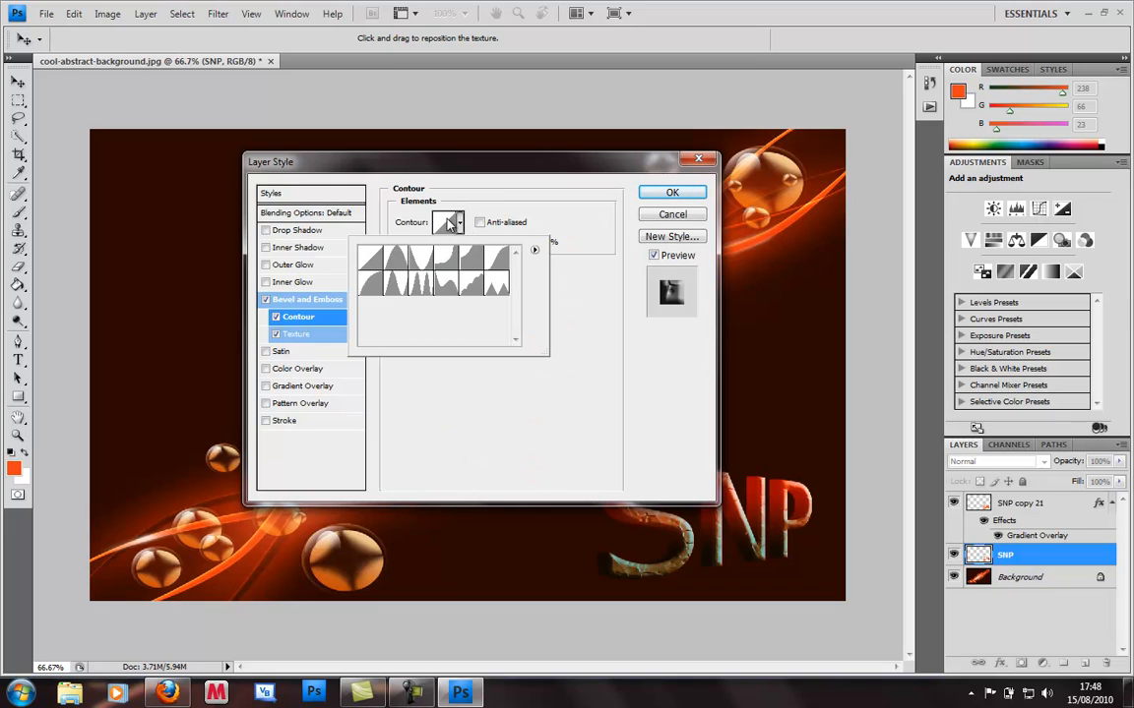
{"action": "left_click", "coordinate": [421, 293]}
{"action": "left_click", "coordinate": [494, 352]}
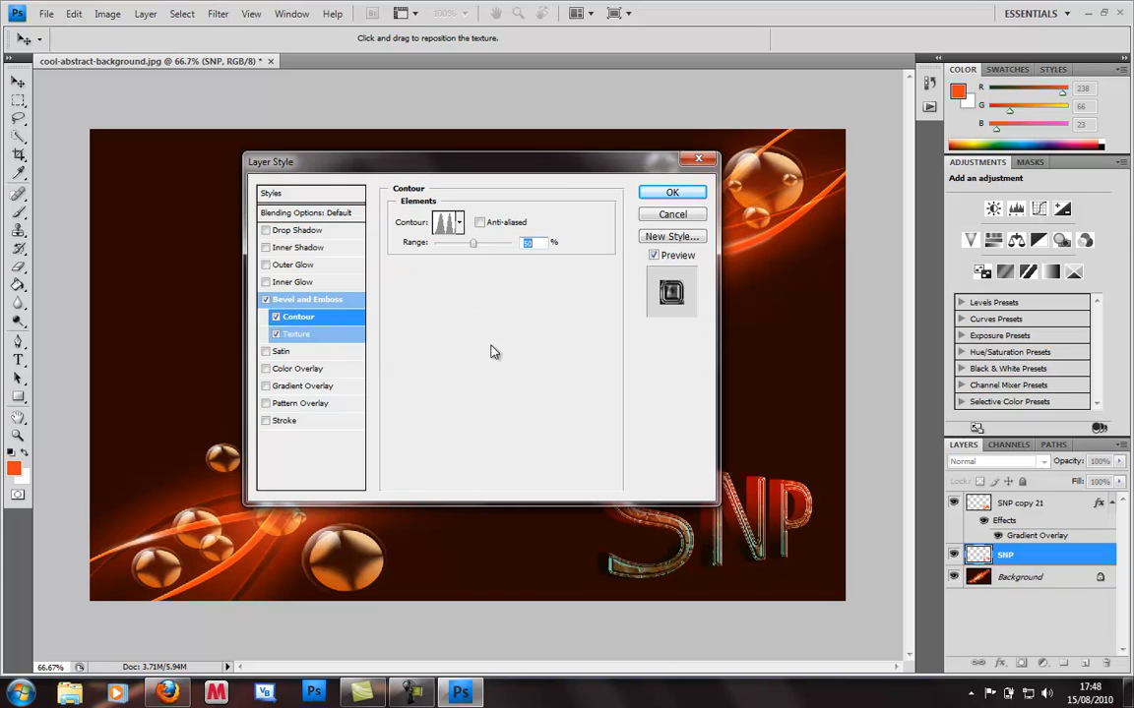
{"action": "left_click_drag", "start_coordinate": [475, 249], "coordinate": [562, 245]}
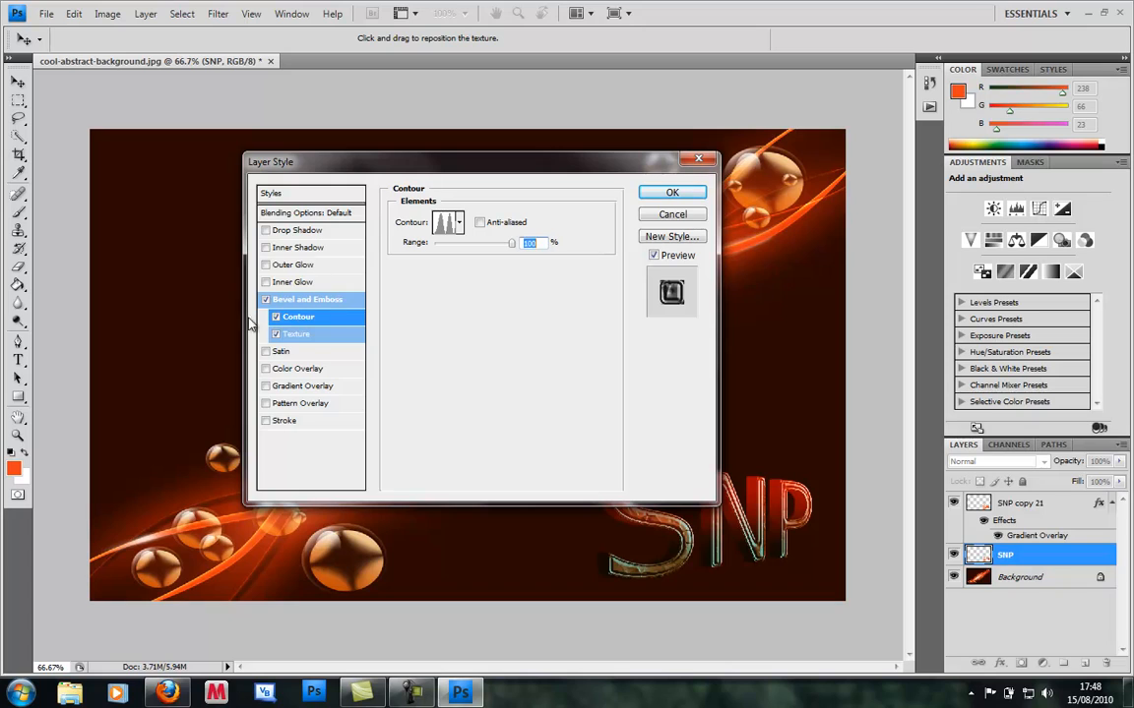
Set the SNP layer's bevel texture depth to +1000%, try the striped pattern, and restore the bubble pattern.
{"action": "left_click", "coordinate": [298, 334]}
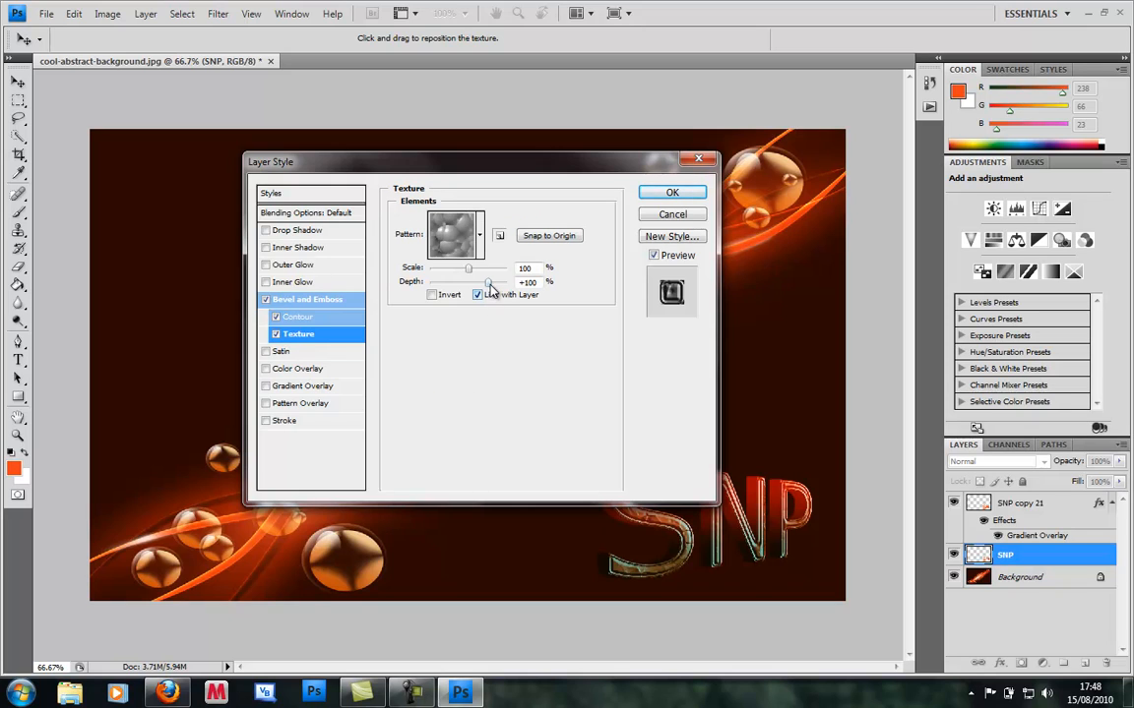
{"action": "left_click_drag", "start_coordinate": [495, 284], "coordinate": [512, 283]}
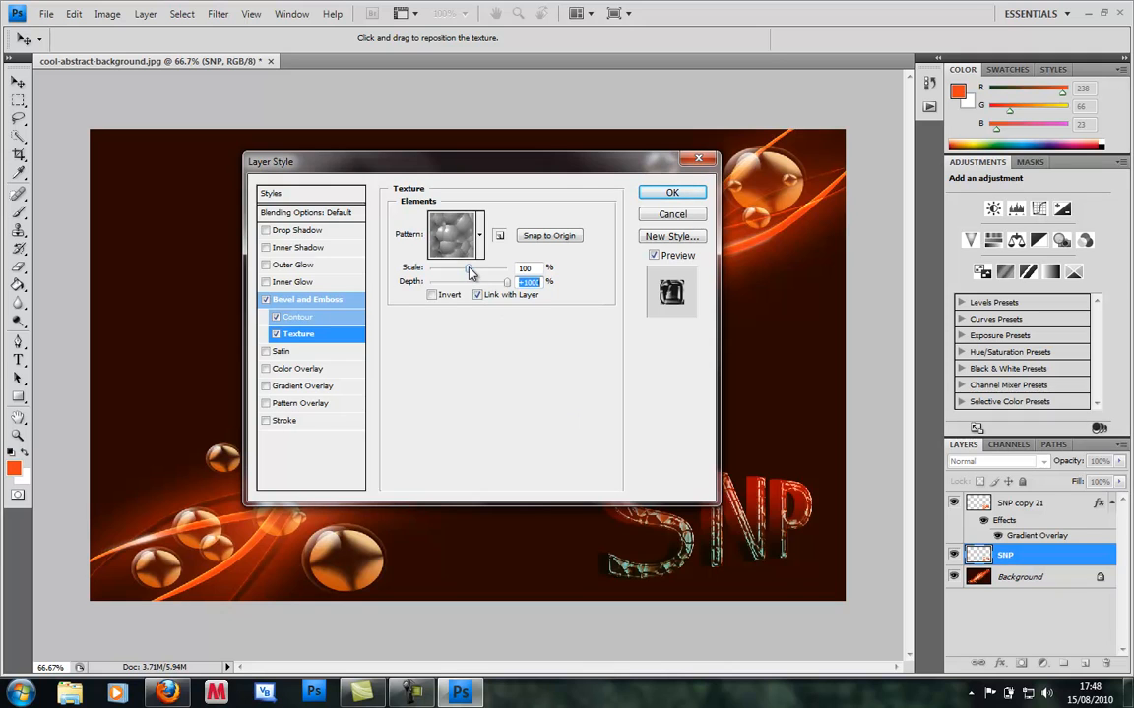
{"action": "left_click", "coordinate": [478, 236]}
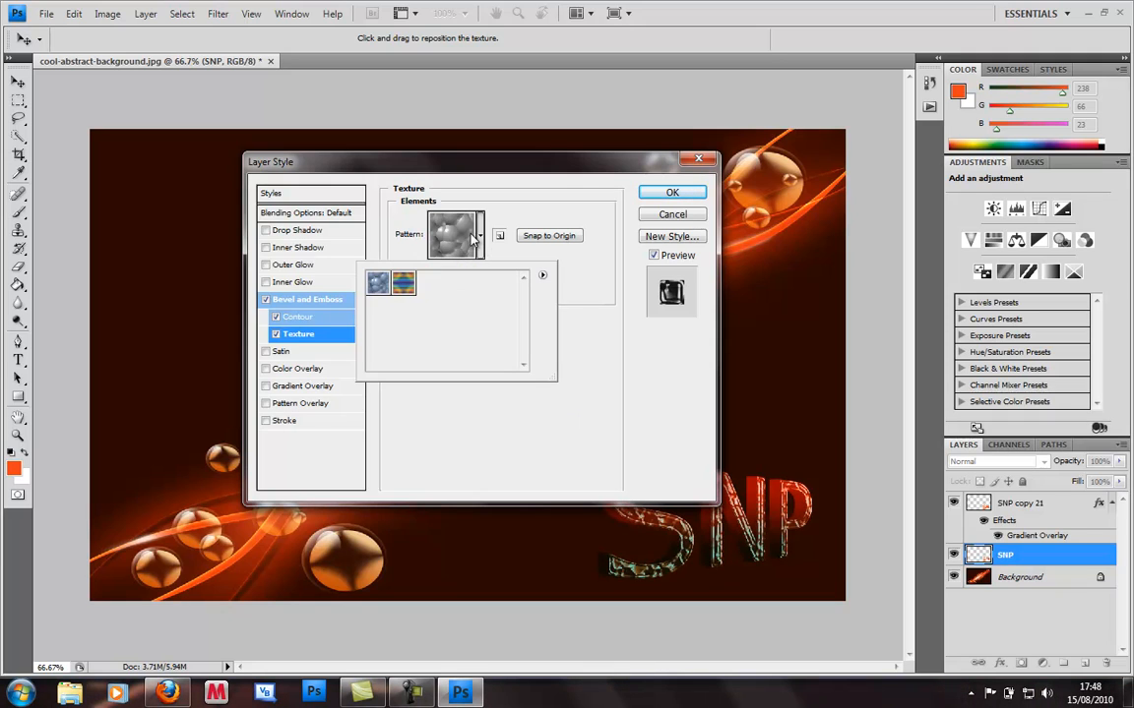
{"action": "left_click", "coordinate": [403, 283]}
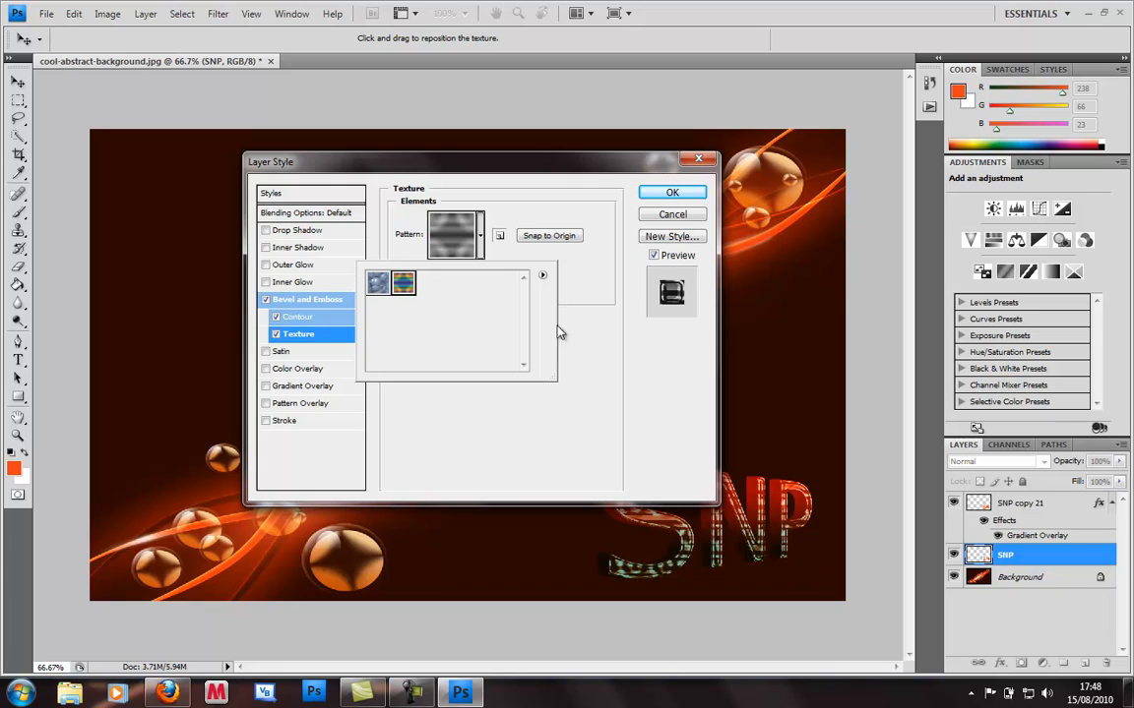
{"action": "double_click", "coordinate": [383, 283]}
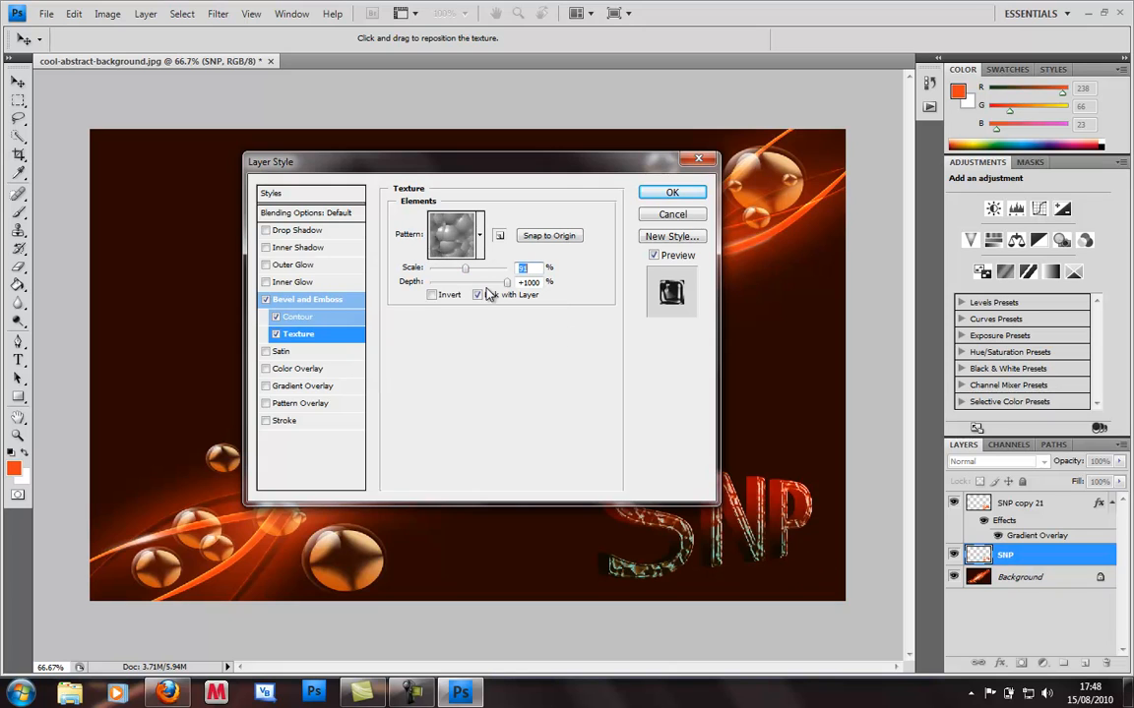
Set the bevel texture scale to 77%, leave the texture uninverted, and apply the SNP layer's style.
{"action": "type", "text": "1"}
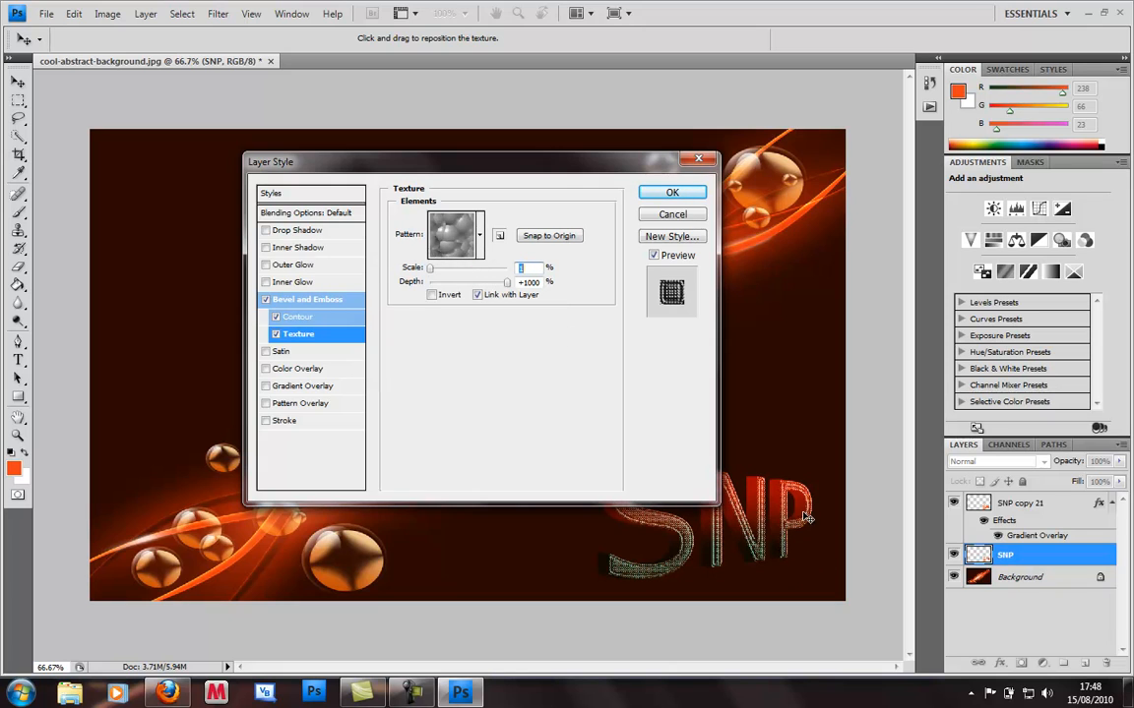
{"action": "left_click_drag", "start_coordinate": [430, 269], "coordinate": [461, 272]}
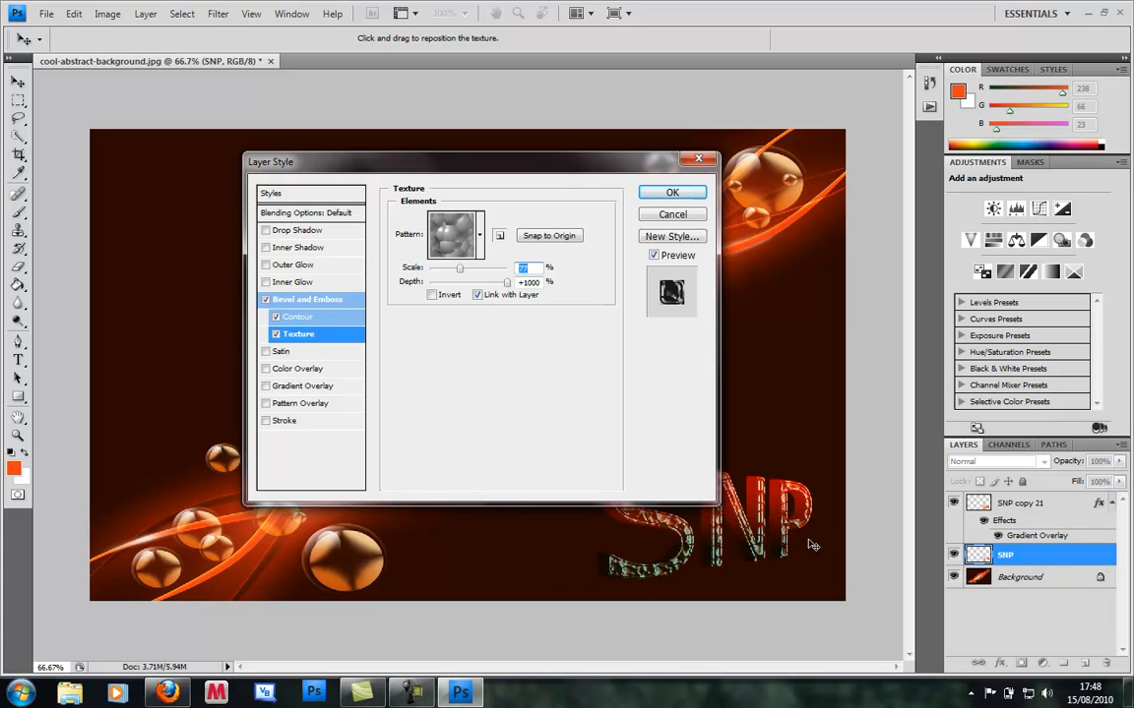
{"action": "left_click", "coordinate": [445, 296]}
{"action": "left_click", "coordinate": [445, 296]}
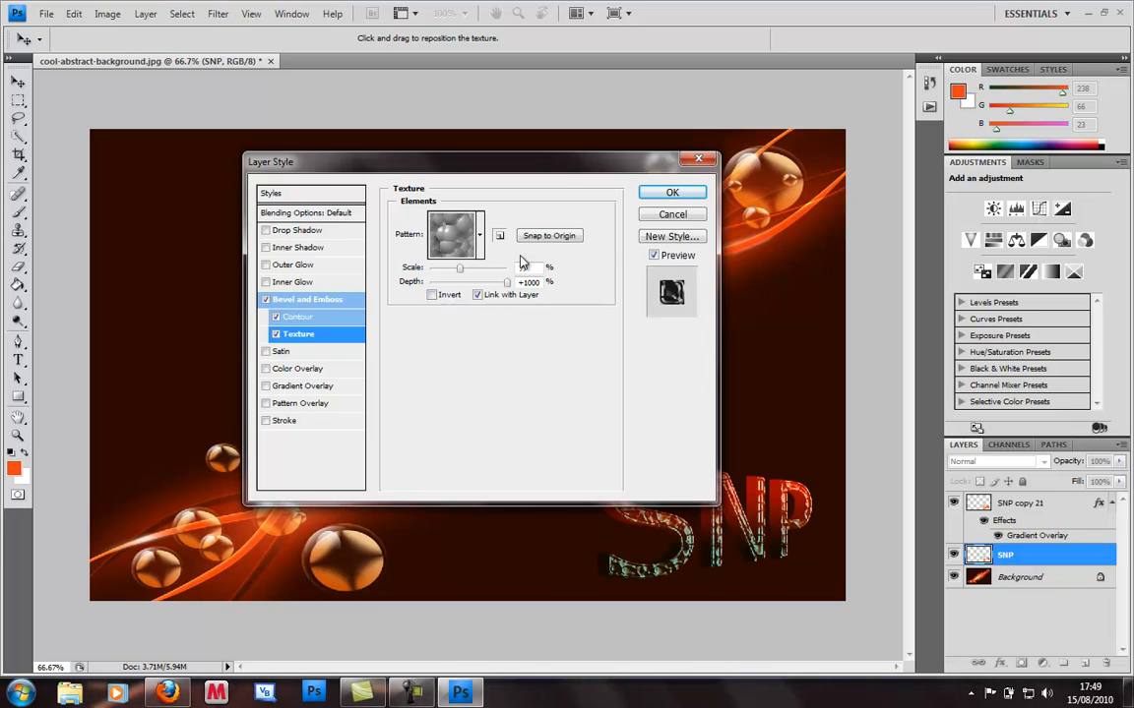
{"action": "left_click", "coordinate": [673, 194]}
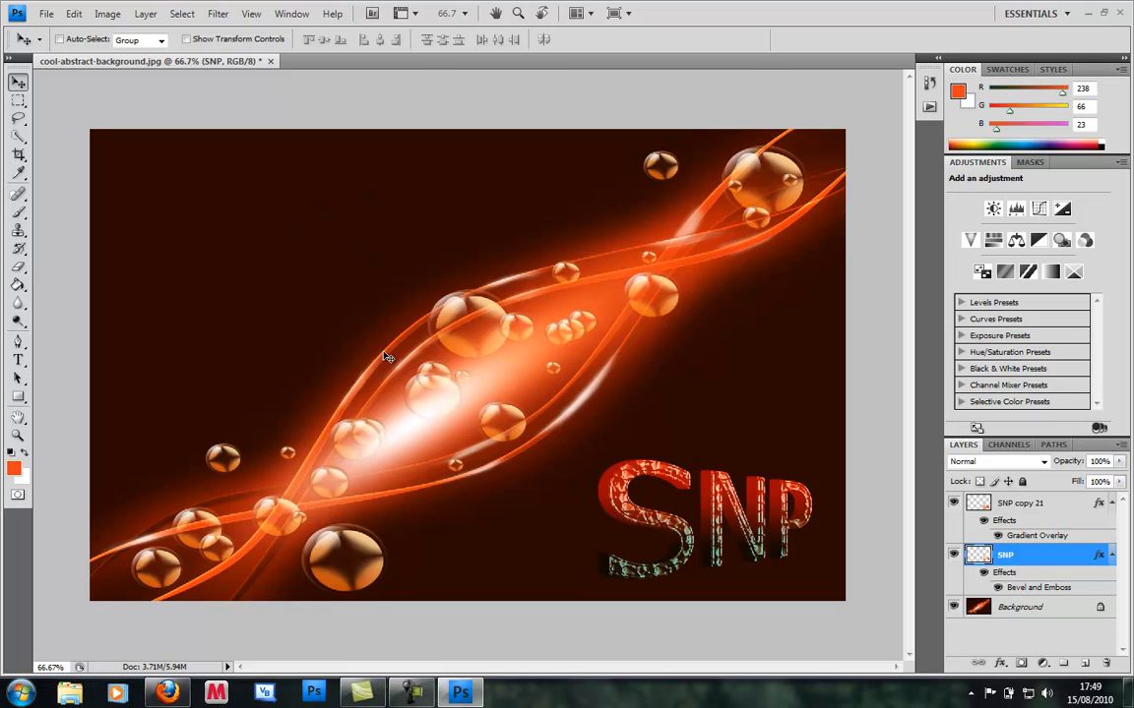
Add the text "XxSNP ReCoNzZxX" in 100 pt Verdana and move it to the canvas's upper-left corner.
{"action": "left_click", "coordinate": [19, 360]}
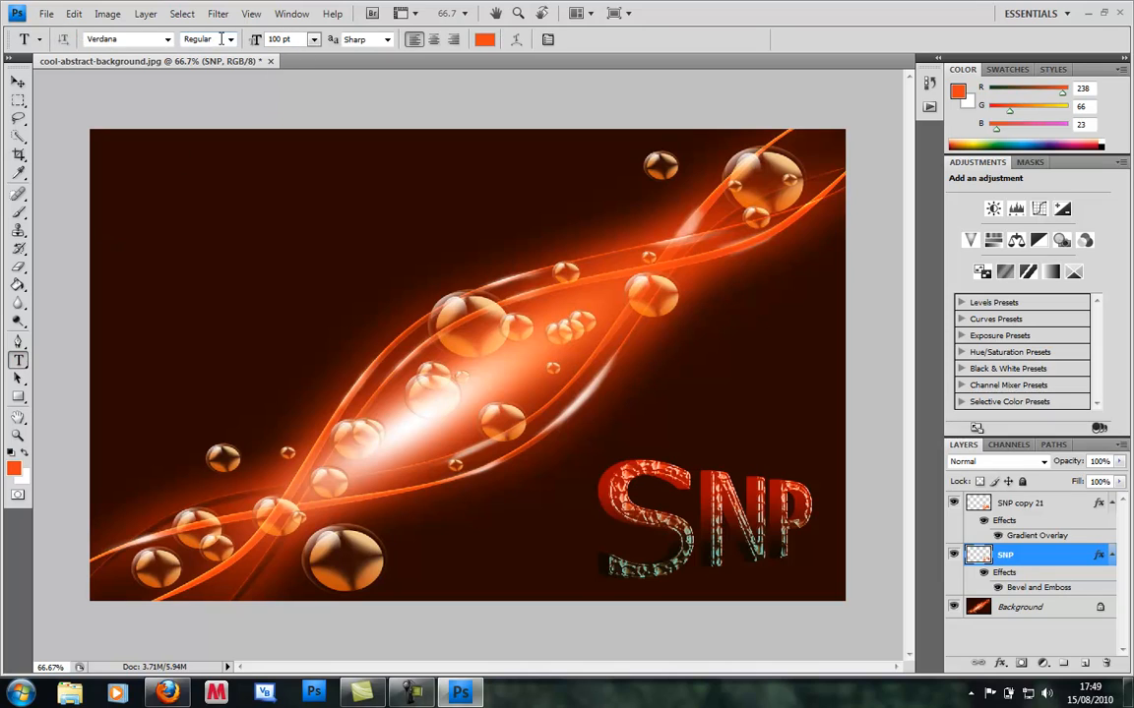
{"action": "left_click", "coordinate": [164, 207]}
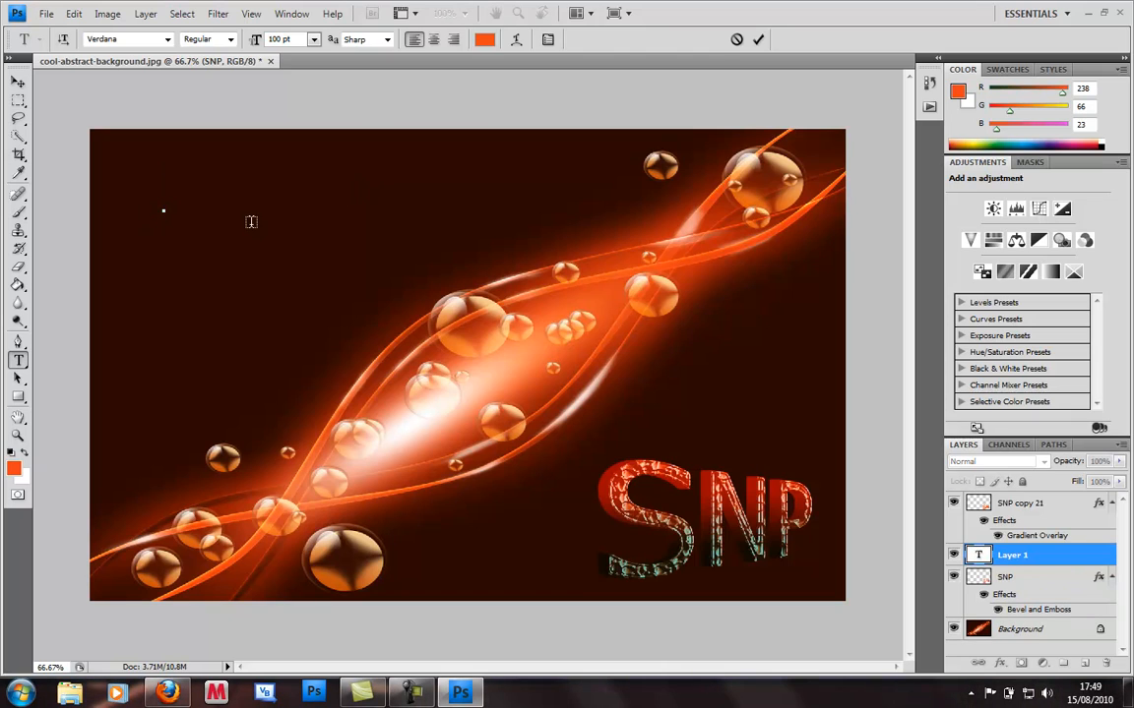
{"action": "type", "text": "XxSN"}
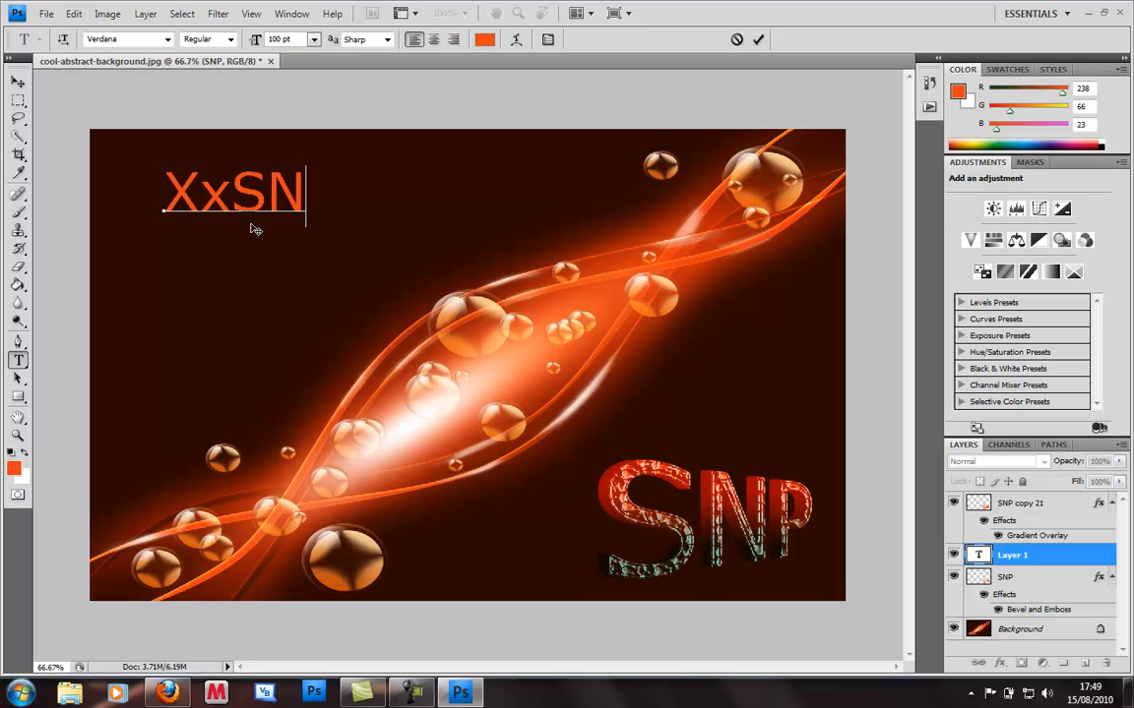
{"action": "type", "text": "P Re"}
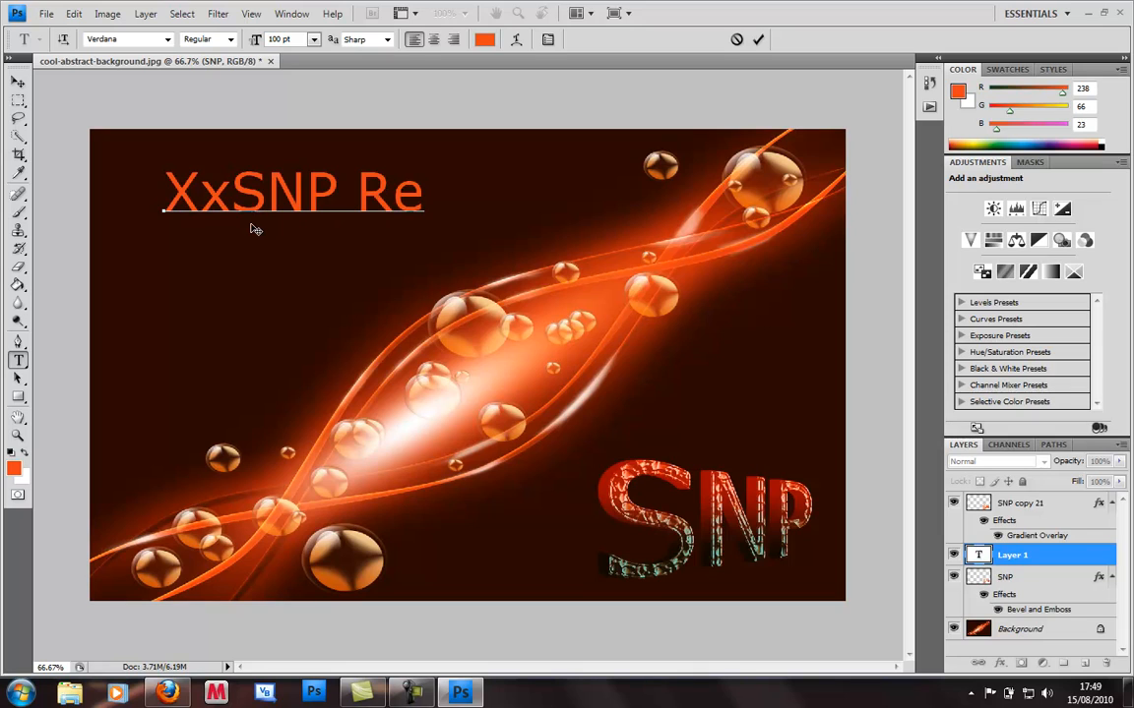
{"action": "type", "text": "CoNzZxX"}
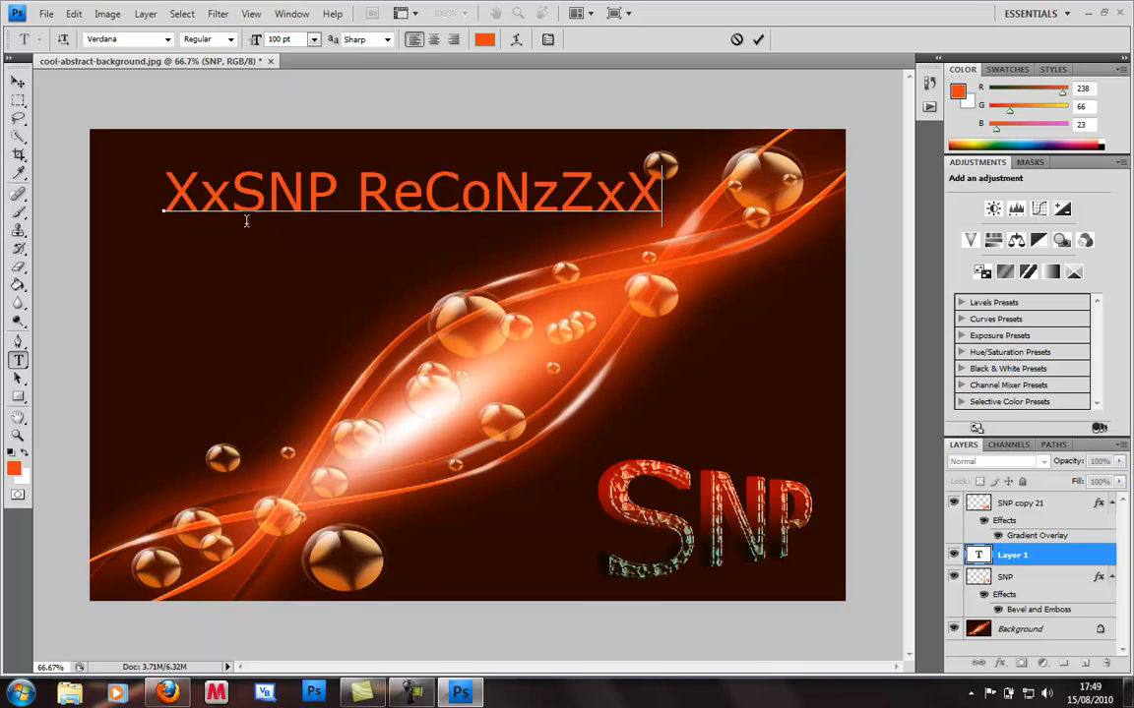
{"action": "left_click", "coordinate": [18, 80]}
{"action": "left_click_drag", "start_coordinate": [367, 201], "coordinate": [306, 191]}
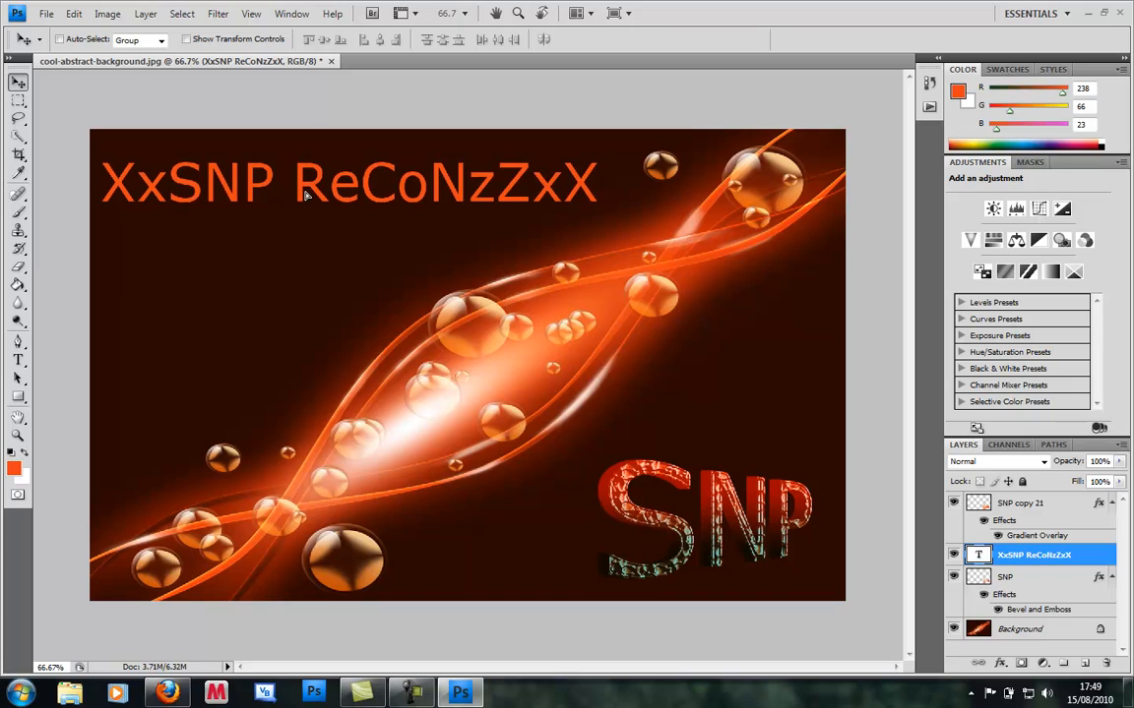
Rasterize the XxSNP ReCoNzZxX text and apply a Perspective transform that enlarges its left end to a height of 232.5%.
{"action": "right_click", "coordinate": [1038, 557]}
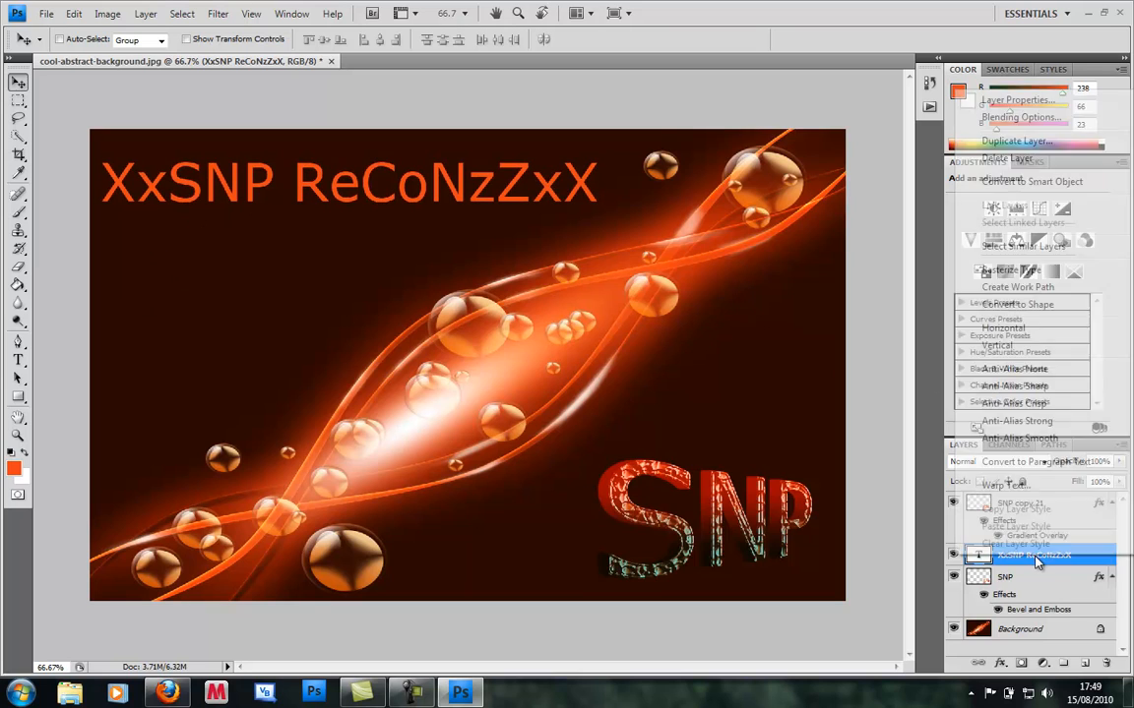
{"action": "left_click", "coordinate": [1014, 272]}
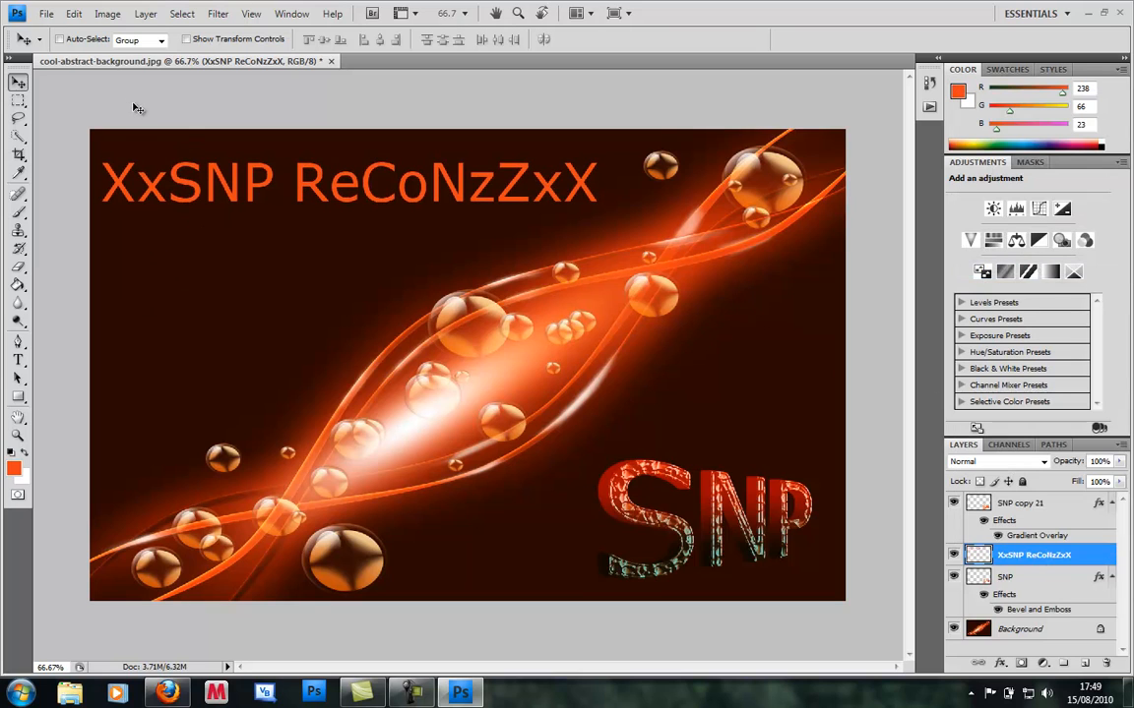
{"action": "left_click", "coordinate": [71, 13]}
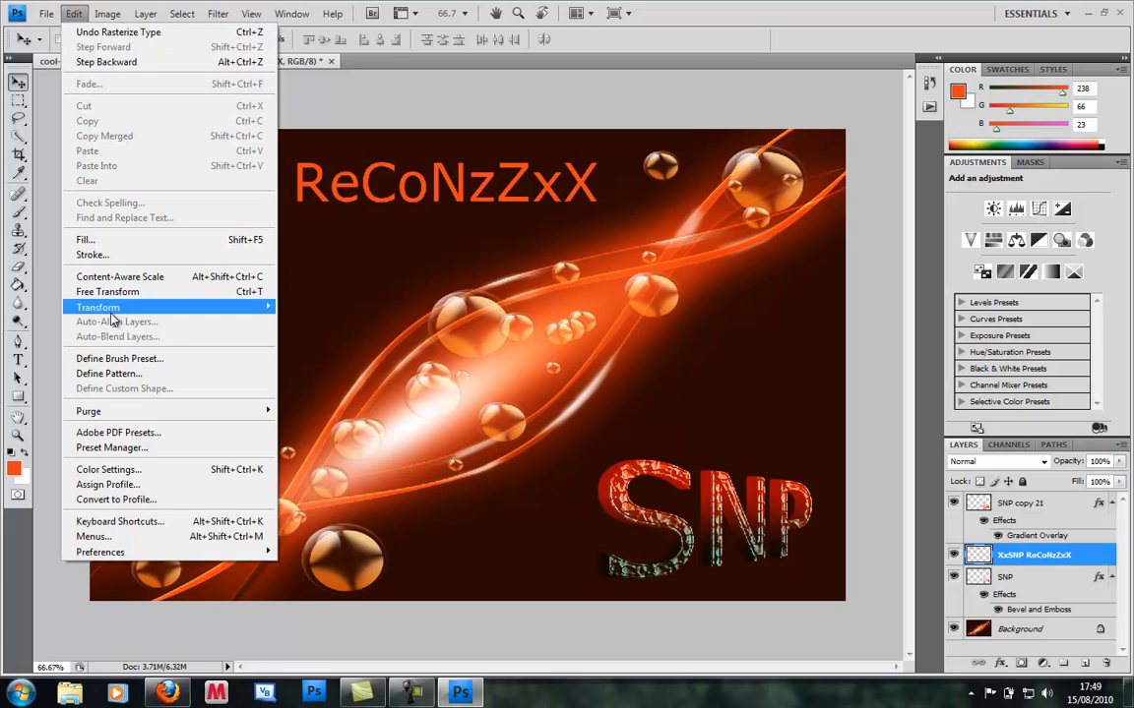
{"action": "mouse_move", "coordinate": [157, 307]}
{"action": "left_click", "coordinate": [312, 388]}
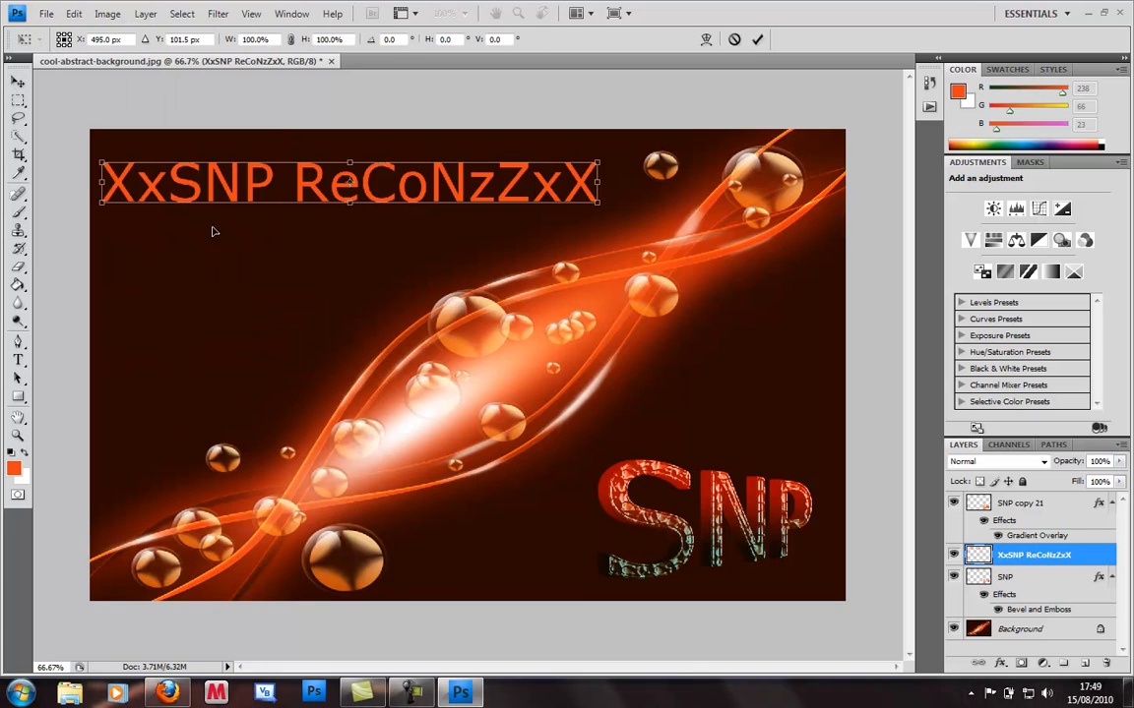
{"action": "left_click_drag", "start_coordinate": [100, 207], "coordinate": [114, 234]}
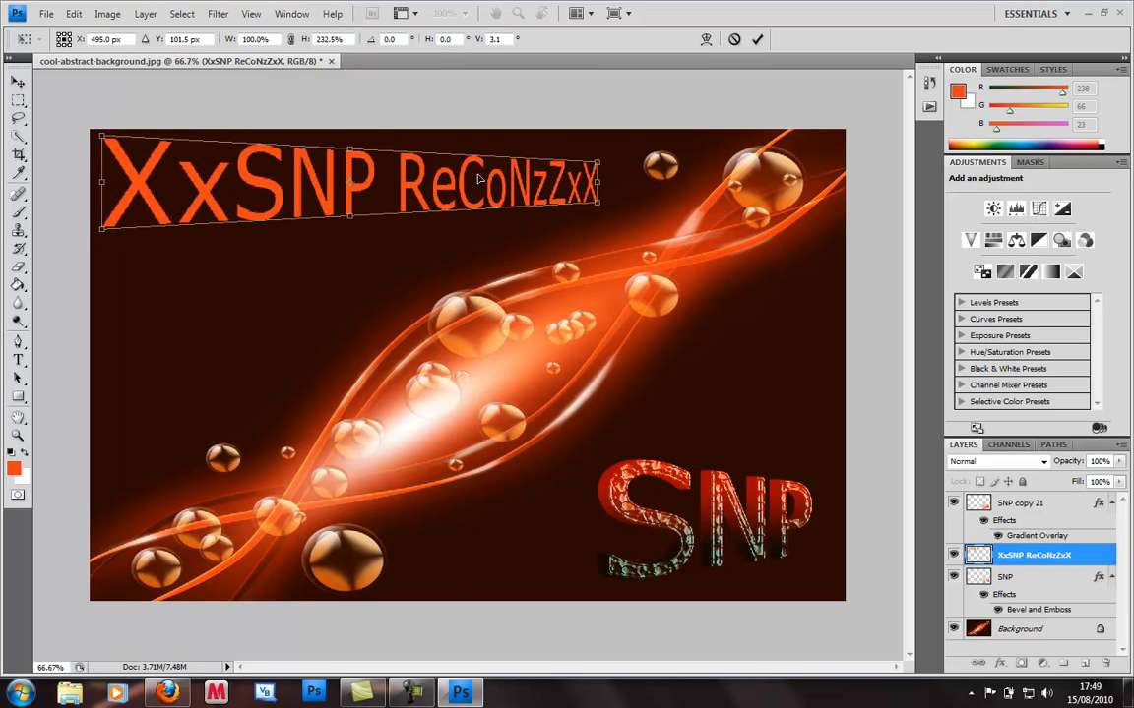
{"action": "left_click_drag", "start_coordinate": [597, 167], "coordinate": [596, 162]}
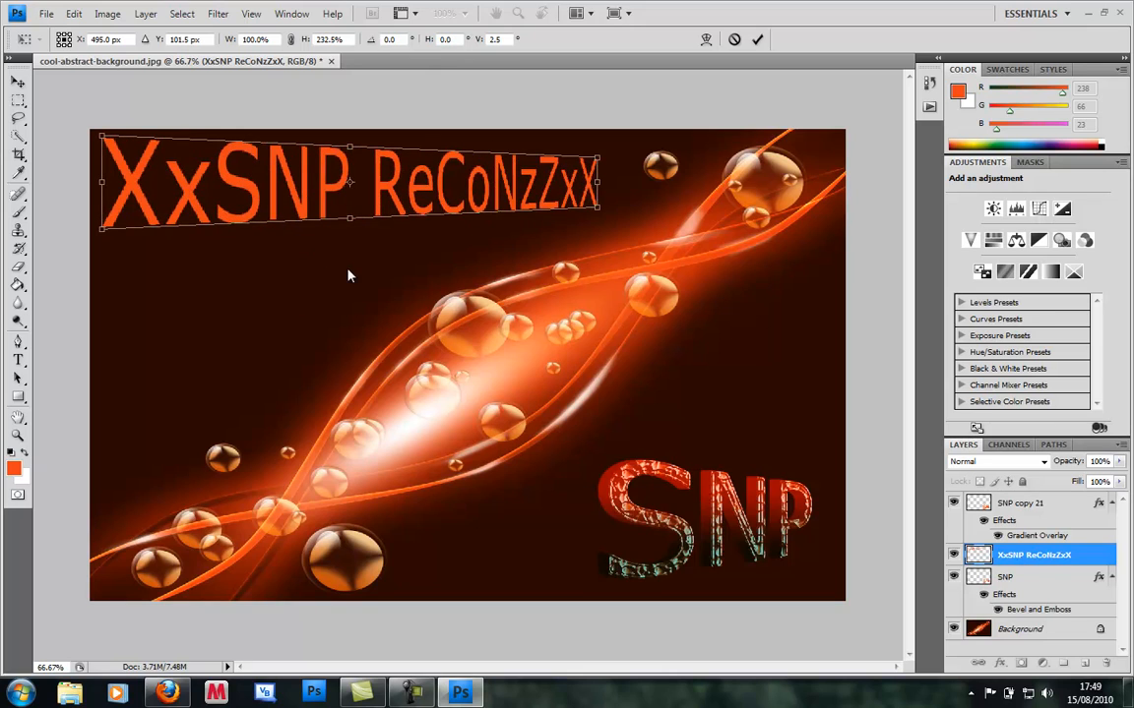
{"action": "key", "text": "v"}
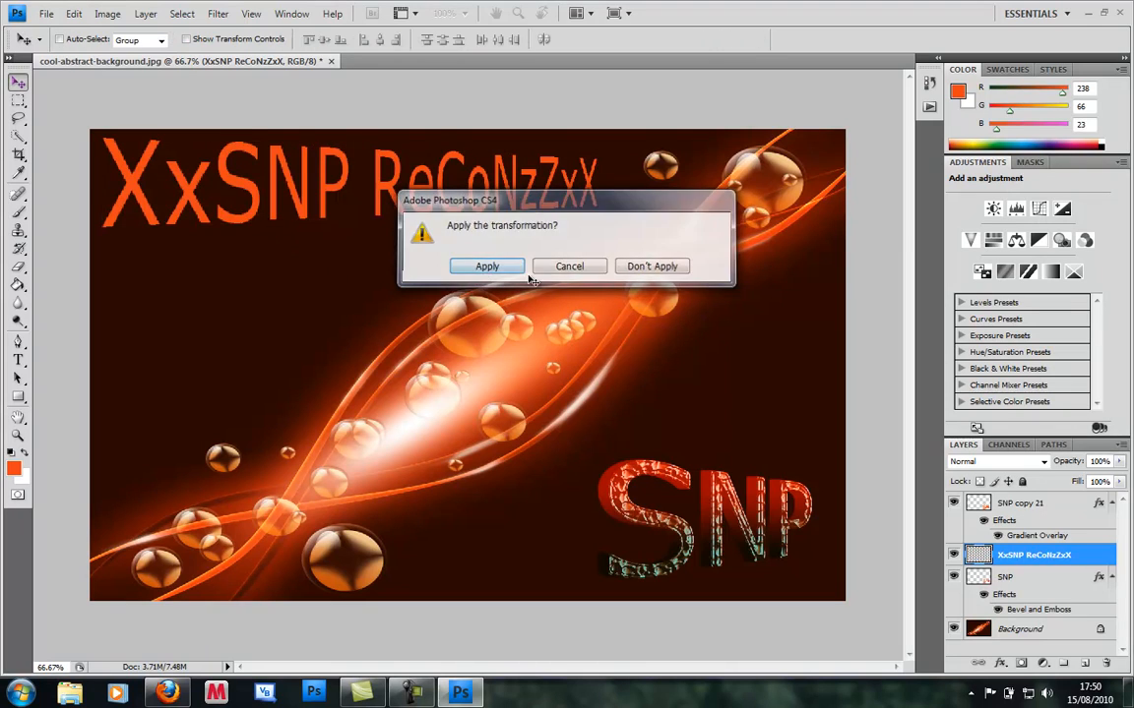
{"action": "left_click", "coordinate": [492, 266]}
Create twelve duplicates of the XxSNP ReCoNzZxX layer, each offset slightly to the left to build 3D depth.
{"action": "right_click", "coordinate": [1046, 557]}
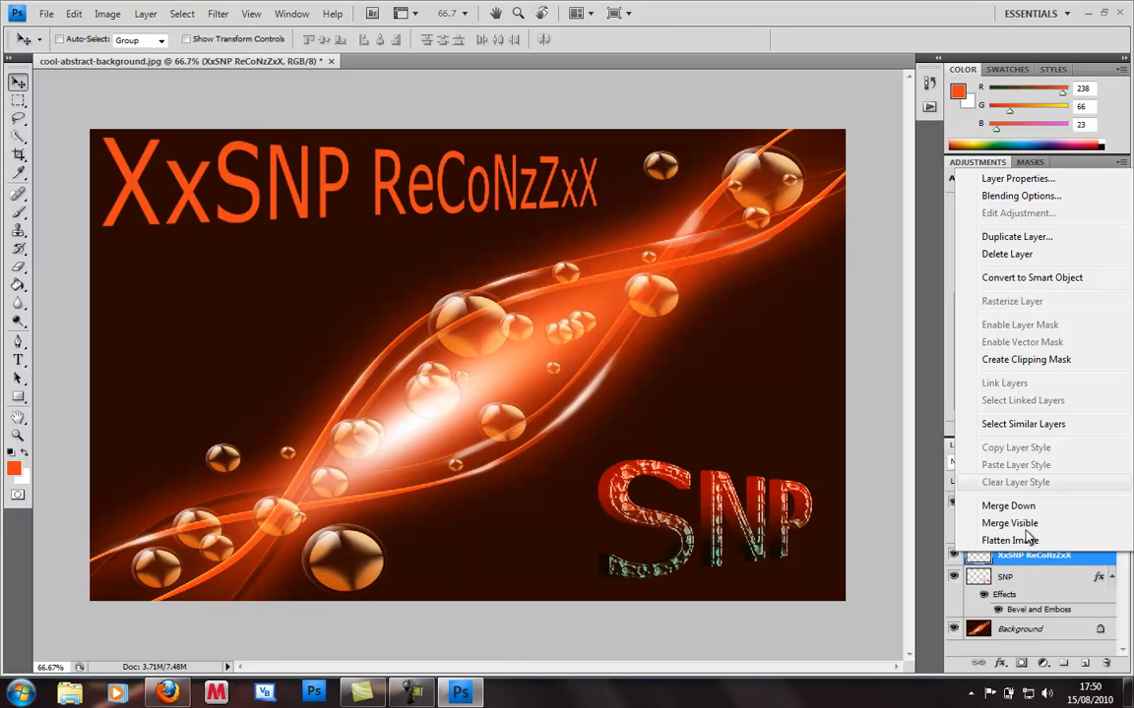
{"action": "left_click", "coordinate": [1025, 560]}
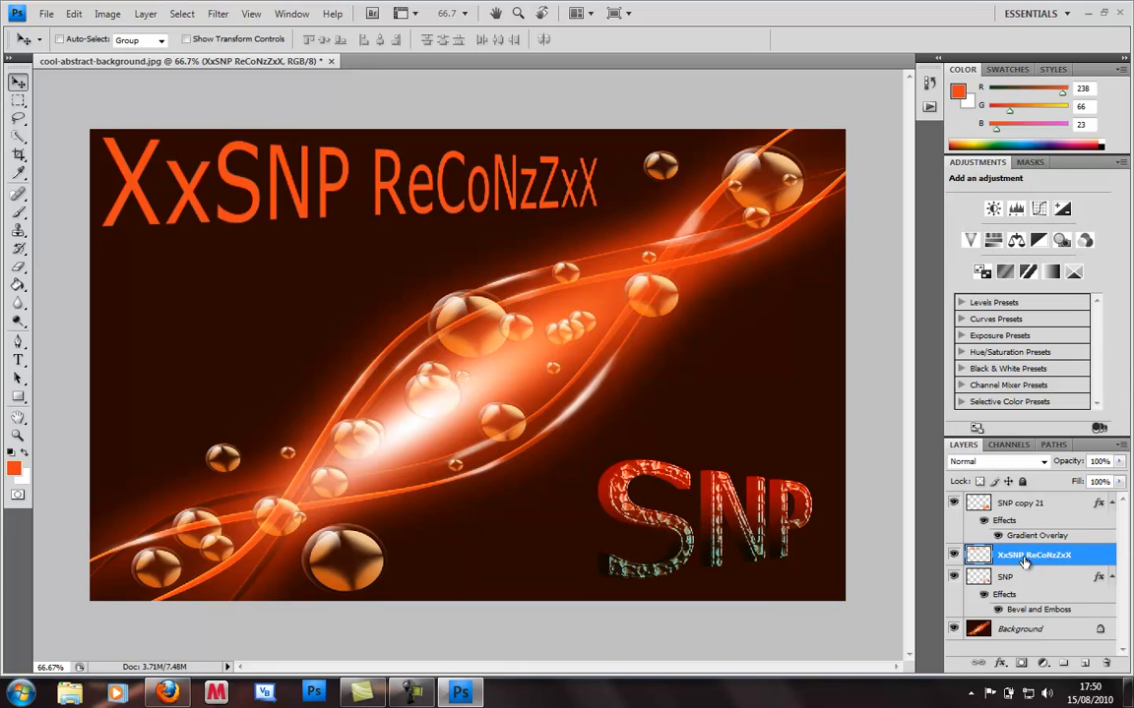
{"action": "key", "text": "ctrl+j"}
{"action": "key", "text": "ctrl+j"}
{"action": "key", "text": "ctrl+j"}
{"action": "key", "text": "ctrl+j"}
{"action": "key", "text": "ctrl+j"}
{"action": "key", "text": "ctrl+j"}
{"action": "key", "text": "ctrl+j"}
{"action": "key", "text": "ctrl+j"}
{"action": "key", "text": "ctrl+j"}
{"action": "key", "text": "ctrl+j"}
{"action": "key", "text": "ctrl+j"}
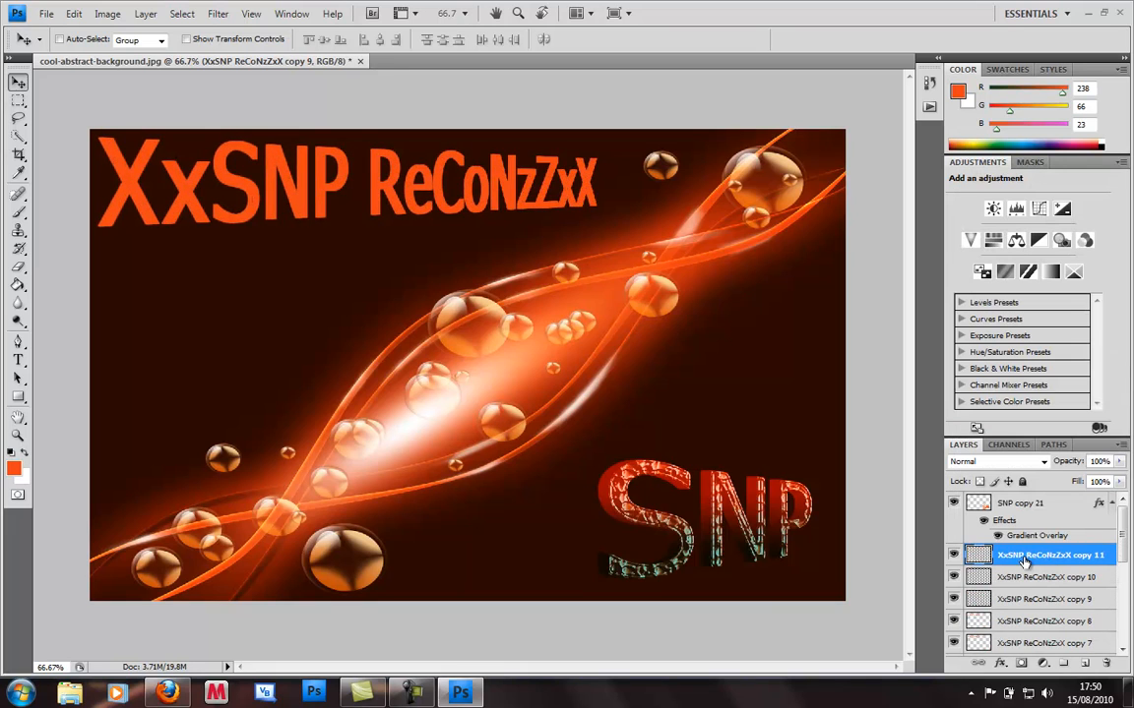
{"action": "key", "text": "ctrl+j"}
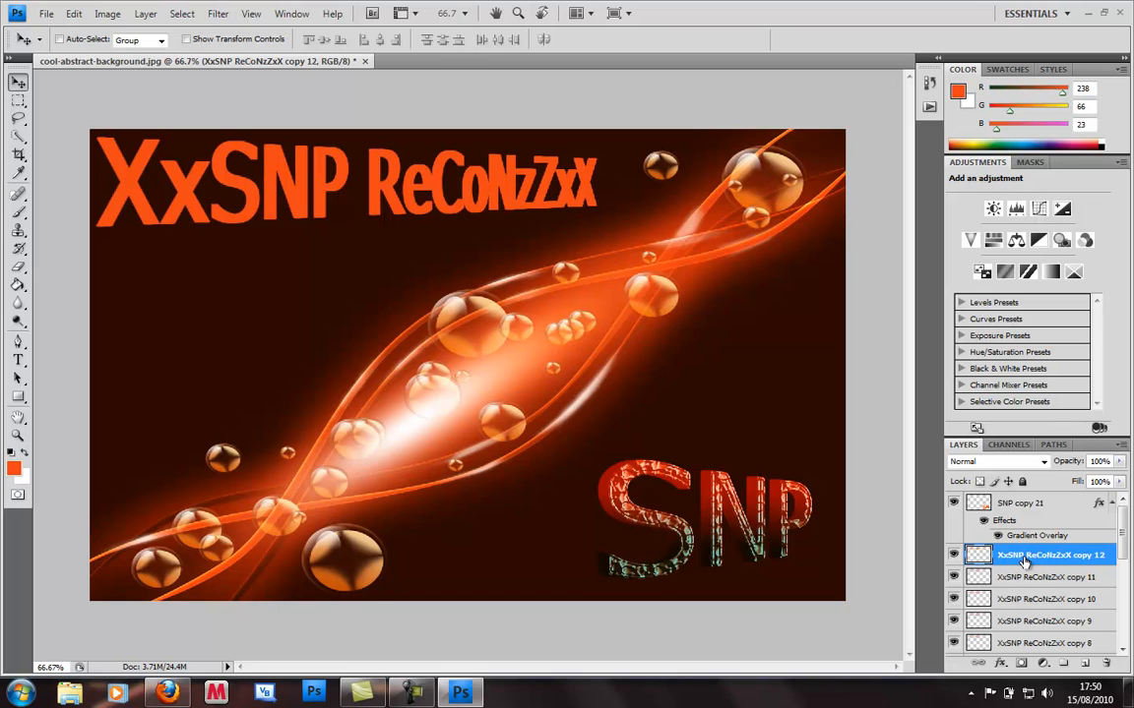
Merge the twelve XxSNP ReCoNzZxX copy layers into one layer, keeping the original layer separate.
{"action": "left_click_drag", "start_coordinate": [1128, 546], "coordinate": [1124, 596]}
{"action": "left_click", "coordinate": [1074, 629], "text": "shift"}
{"action": "right_click", "coordinate": [1074, 601]}
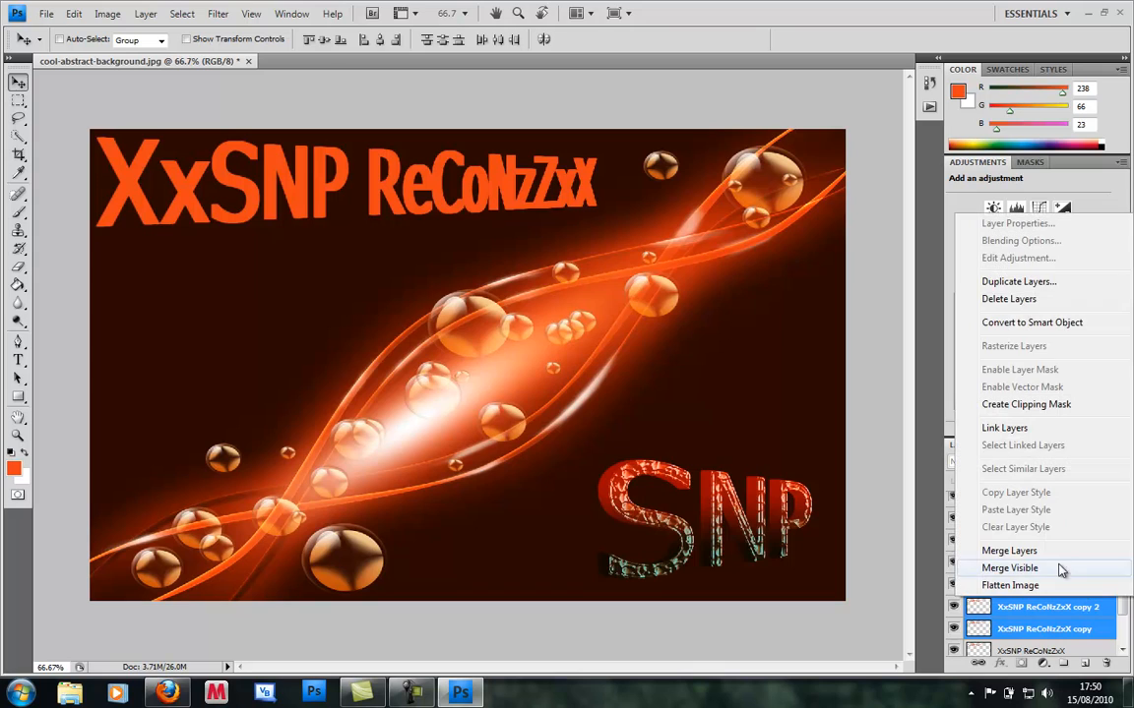
{"action": "left_click", "coordinate": [1009, 551]}
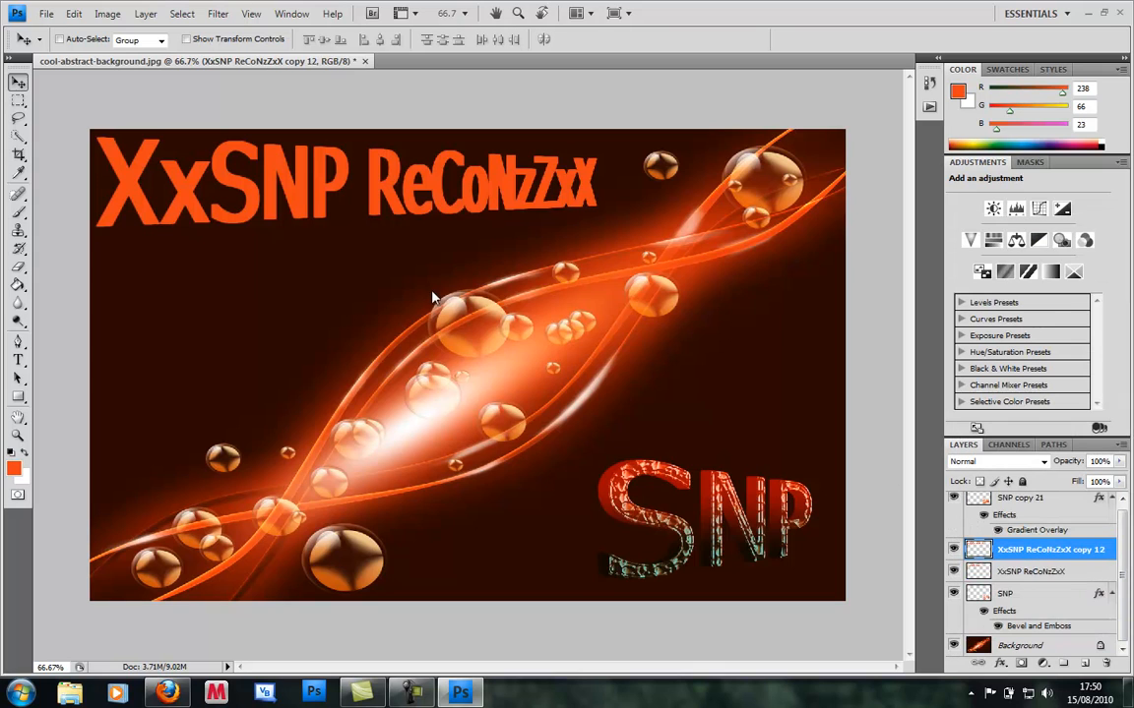
Add a Gradient Overlay to the merged XxSNP ReCoNzZxX copy 12 layer and set its blending opacity to 55%.
{"action": "right_click", "coordinate": [1035, 554]}
{"action": "left_click", "coordinate": [992, 192]}
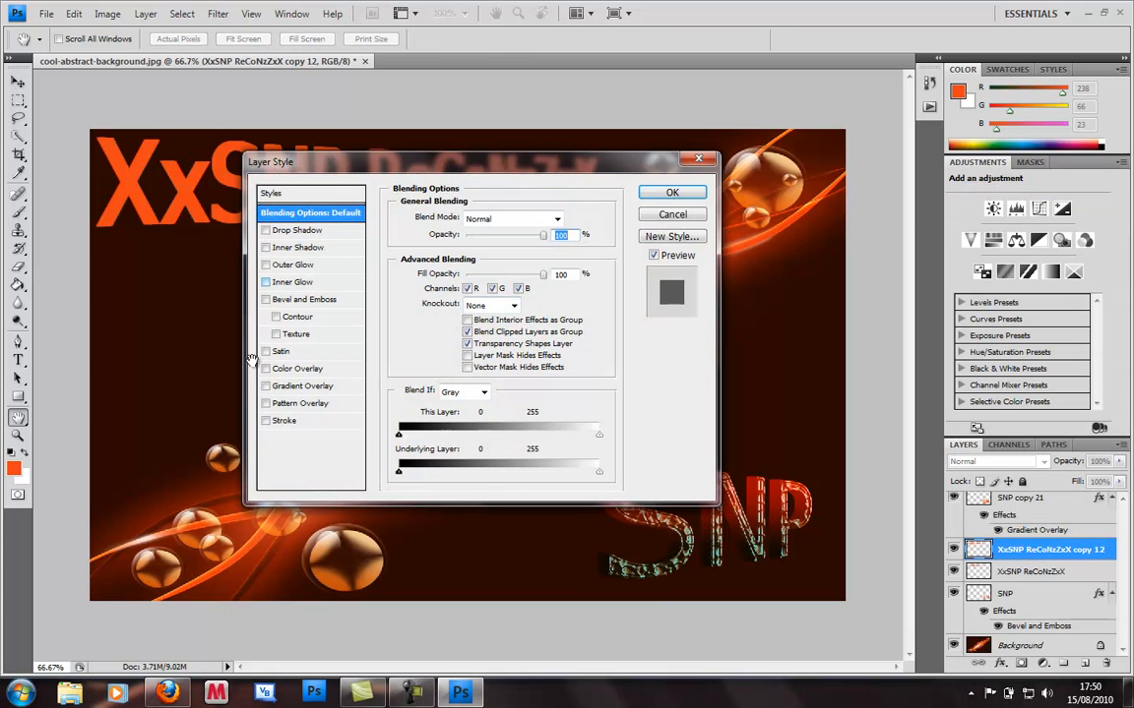
{"action": "left_click", "coordinate": [265, 385]}
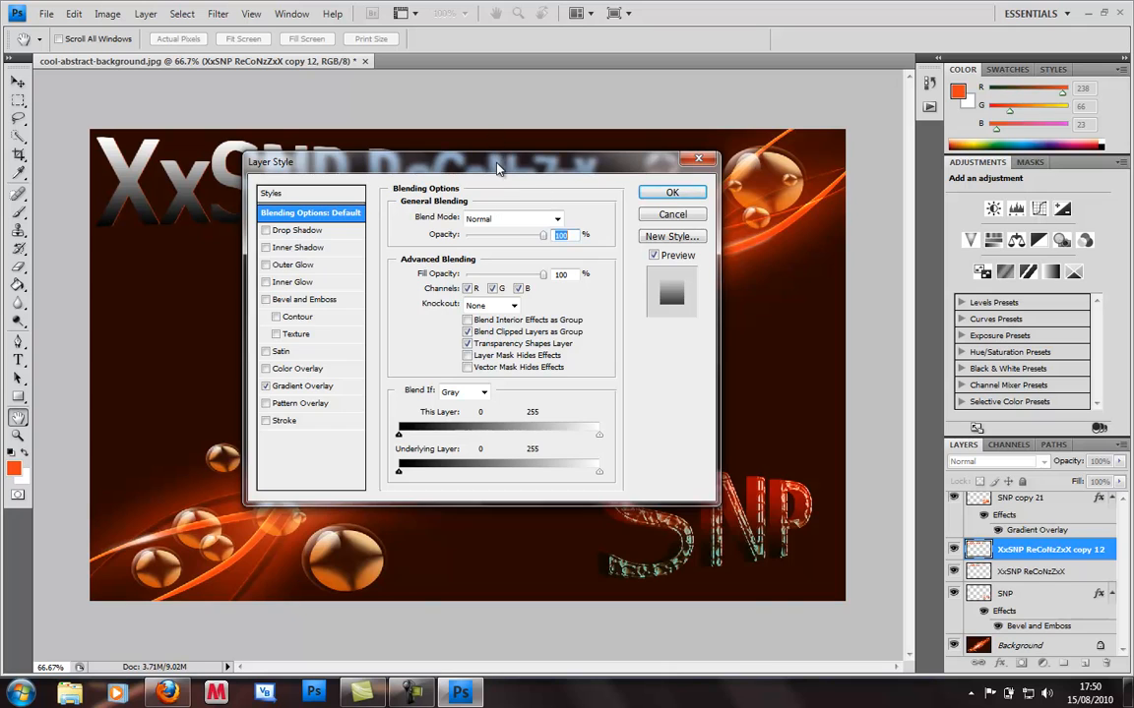
{"action": "left_click_drag", "start_coordinate": [447, 161], "coordinate": [454, 231]}
{"action": "left_click_drag", "start_coordinate": [542, 231], "coordinate": [567, 206]}
{"action": "left_click_drag", "start_coordinate": [575, 279], "coordinate": [544, 283]}
{"action": "left_click_drag", "start_coordinate": [548, 212], "coordinate": [517, 250]}
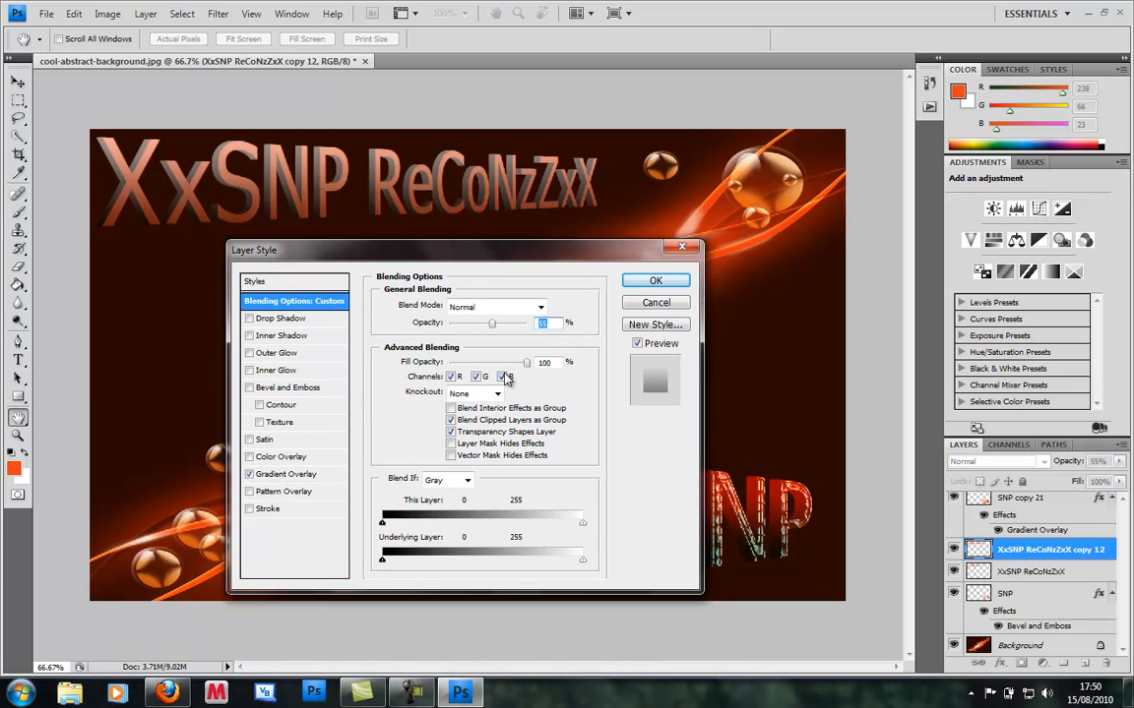
Disable the G and B channels in the merged copy layer's Advanced Blending options.
{"action": "left_click", "coordinate": [501, 377]}
{"action": "left_click", "coordinate": [478, 378]}
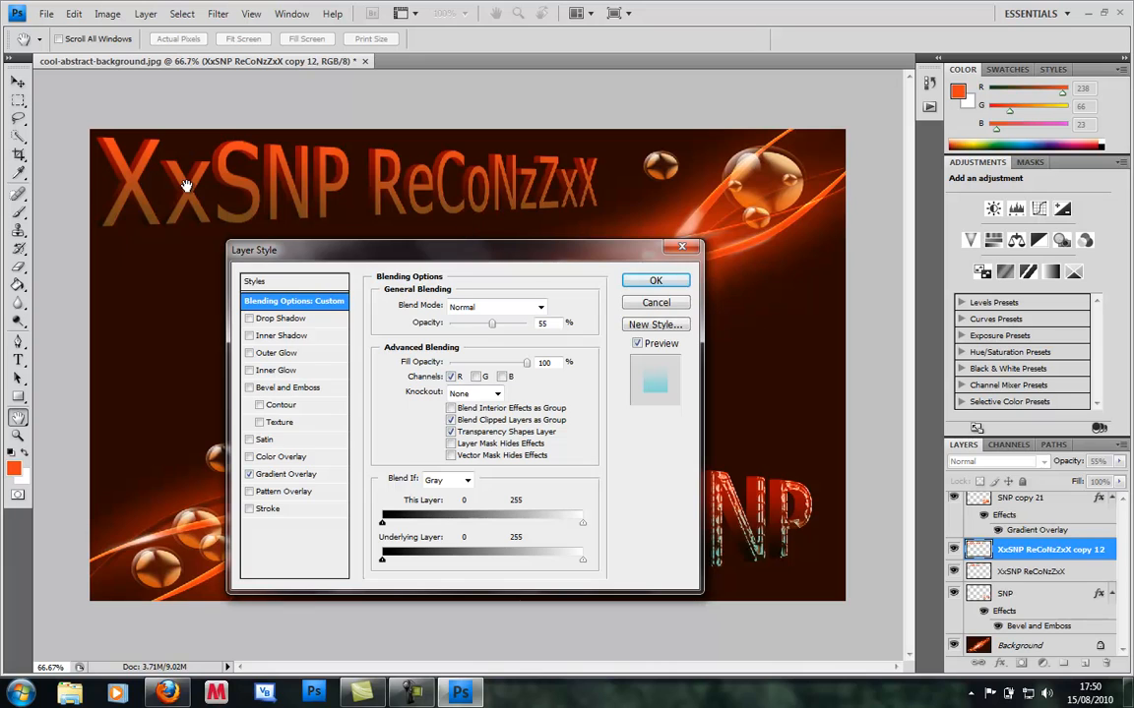
{"action": "left_click_drag", "start_coordinate": [537, 256], "coordinate": [687, 471]}
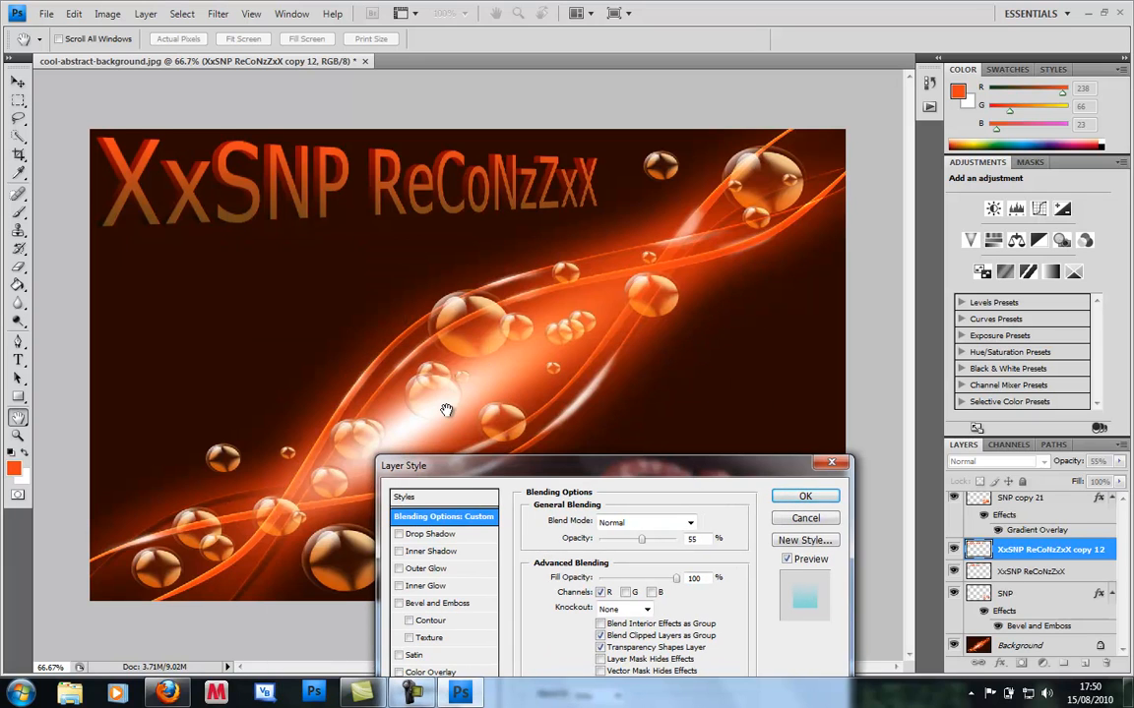
{"action": "left_click_drag", "start_coordinate": [451, 462], "coordinate": [525, 250]}
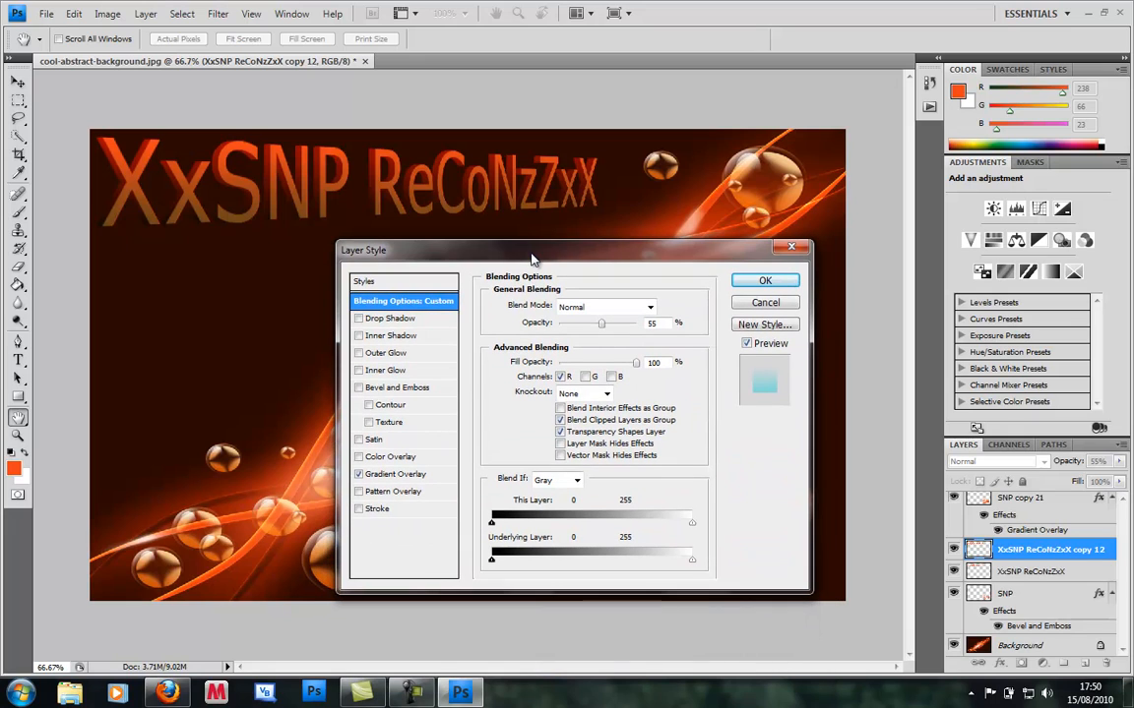
Reverse the gradient in the merged copy layer's Gradient Overlay settings.
{"action": "left_click", "coordinate": [423, 475]}
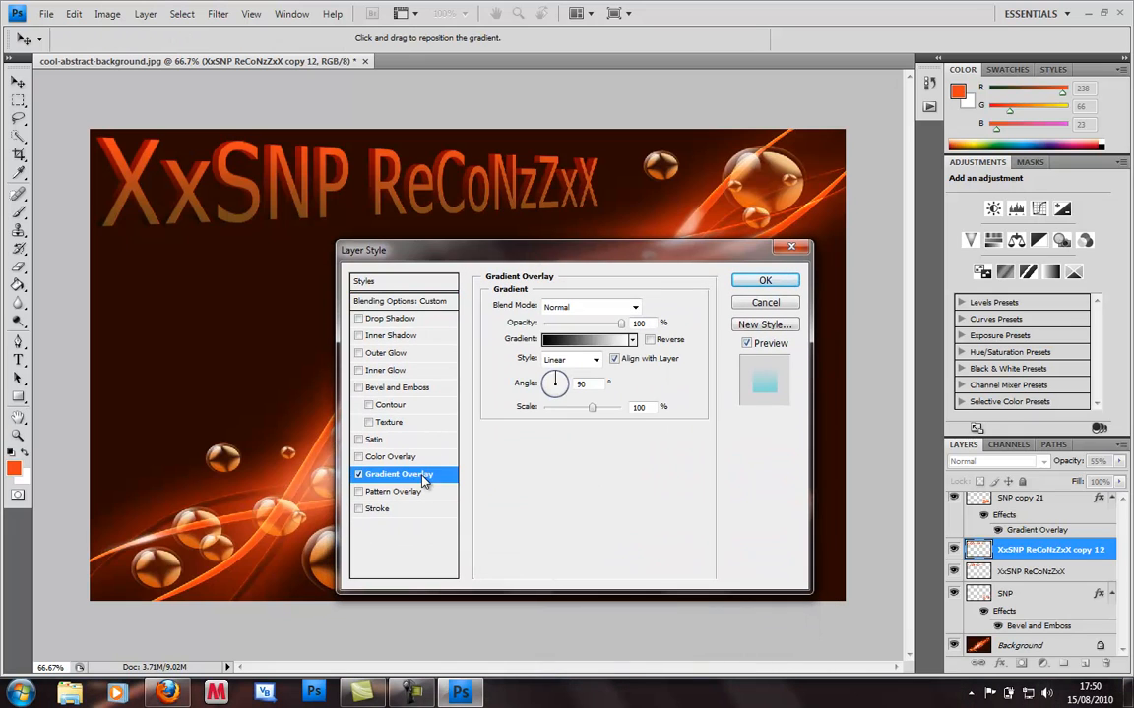
{"action": "left_click", "coordinate": [649, 340]}
{"action": "left_click_drag", "start_coordinate": [510, 266], "coordinate": [339, 213]}
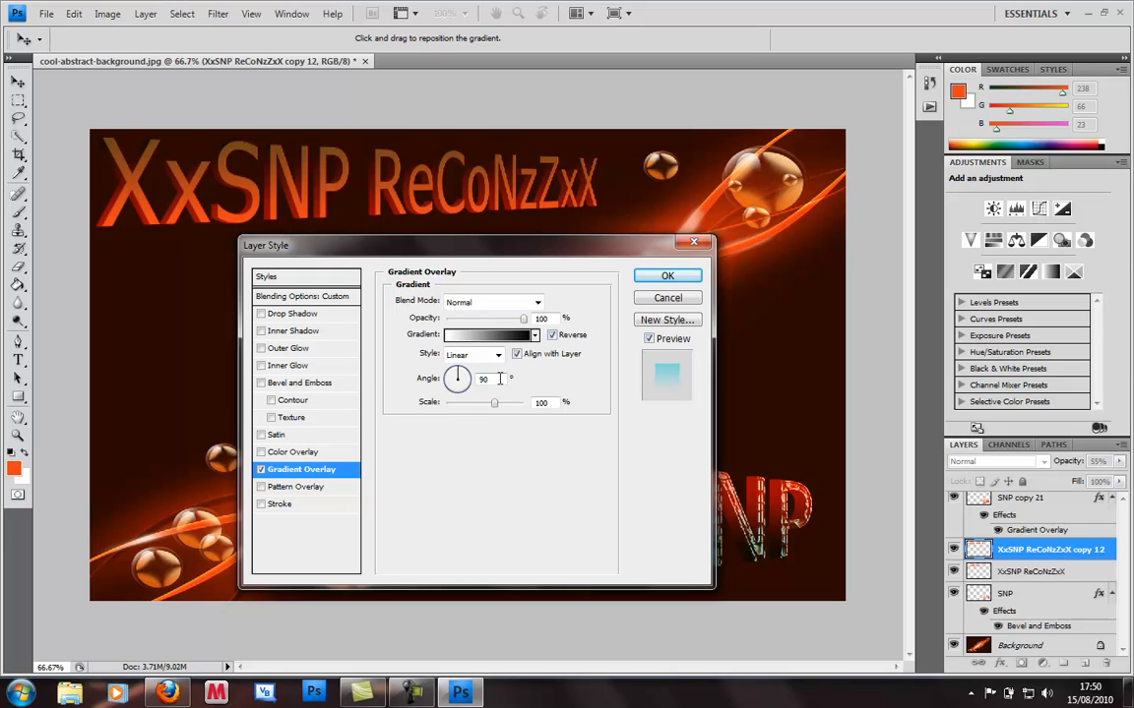
Try Gradient Overlay angles of 80° and 100° on the merged copy layer.
{"action": "type", "text": "80"}
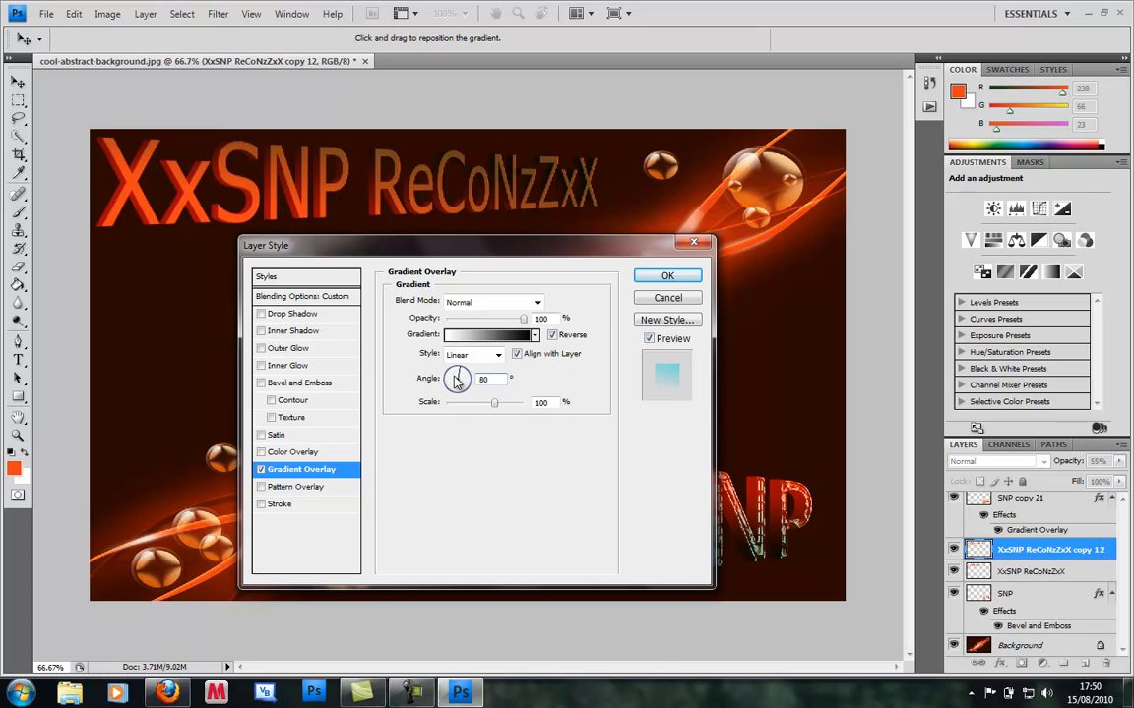
{"action": "key", "text": "BackSpace"}
{"action": "key", "text": "BackSpace"}
{"action": "type", "text": "100"}
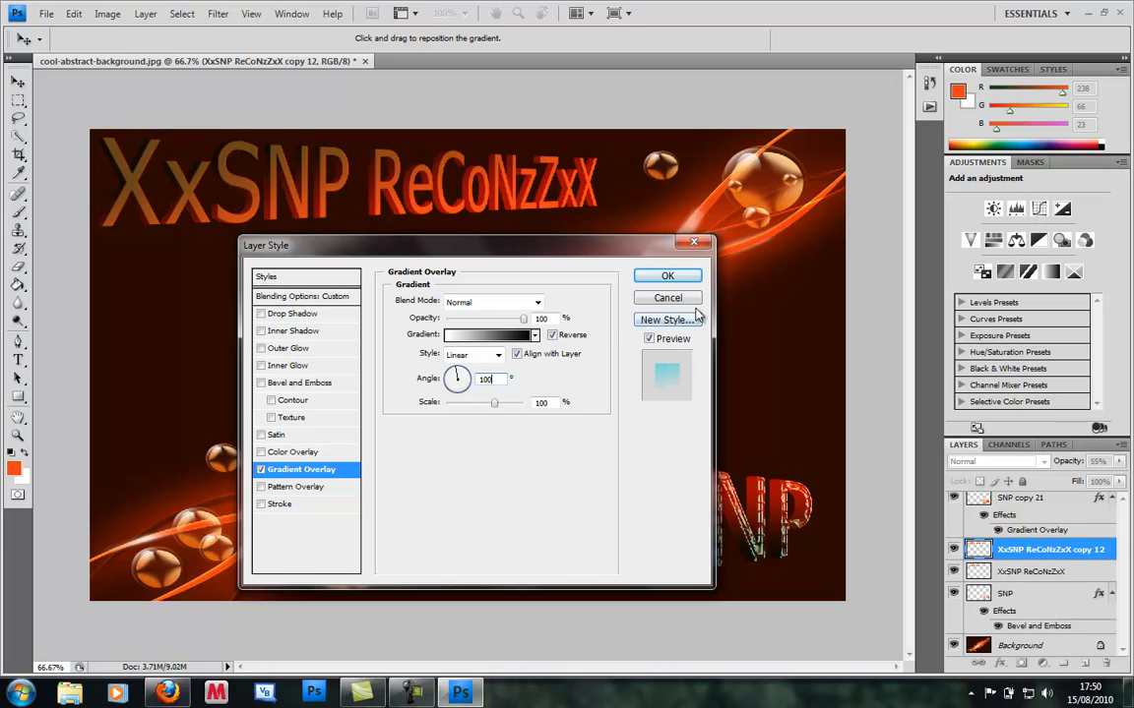
{"action": "key", "text": "BackSpace"}
{"action": "key", "text": "BackSpace"}
{"action": "key", "text": "BackSpace"}
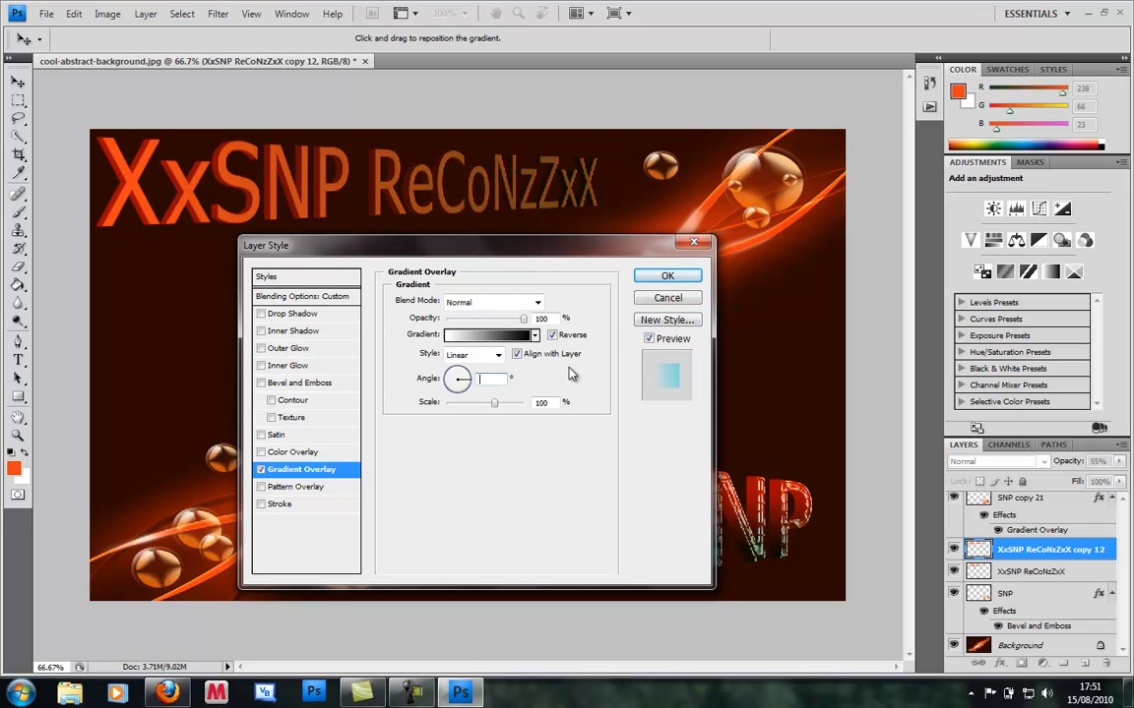
Set the Gradient Overlay angle to 95° and apply the layer style.
{"action": "type", "text": "90"}
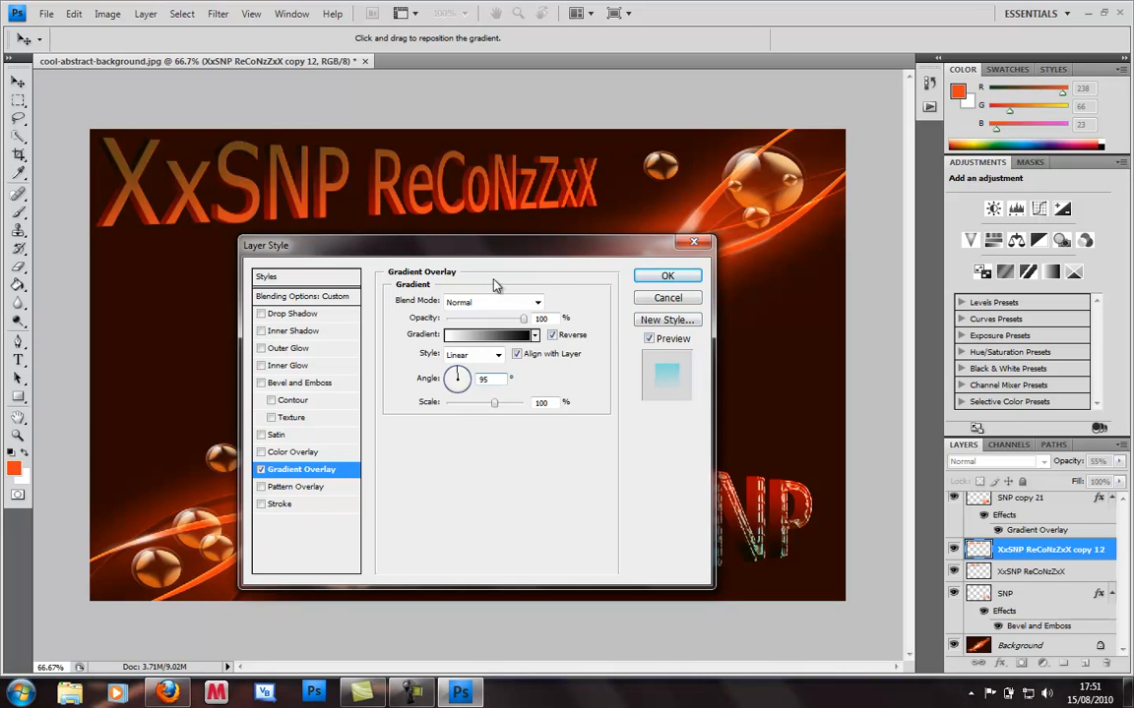
{"action": "left_click", "coordinate": [666, 278]}
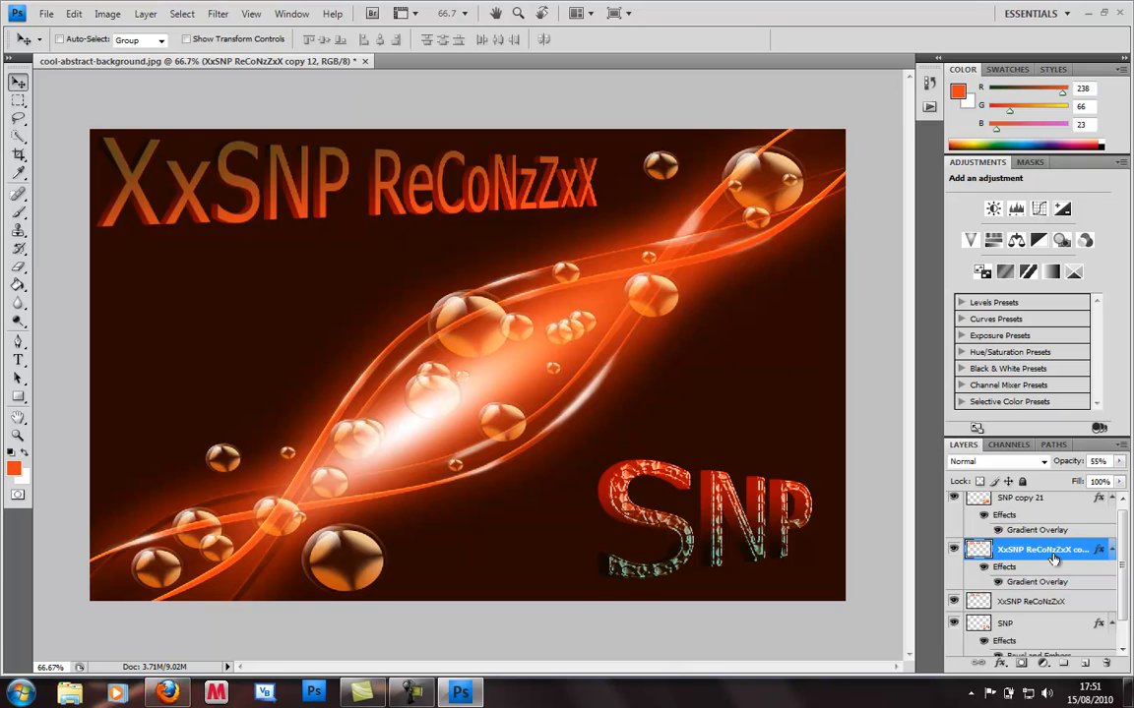
Enable Bevel and Emboss with Contour and Texture on the original XxSNP ReCoNzZxX layer.
{"action": "left_click_drag", "start_coordinate": [1123, 568], "coordinate": [1125, 571]}
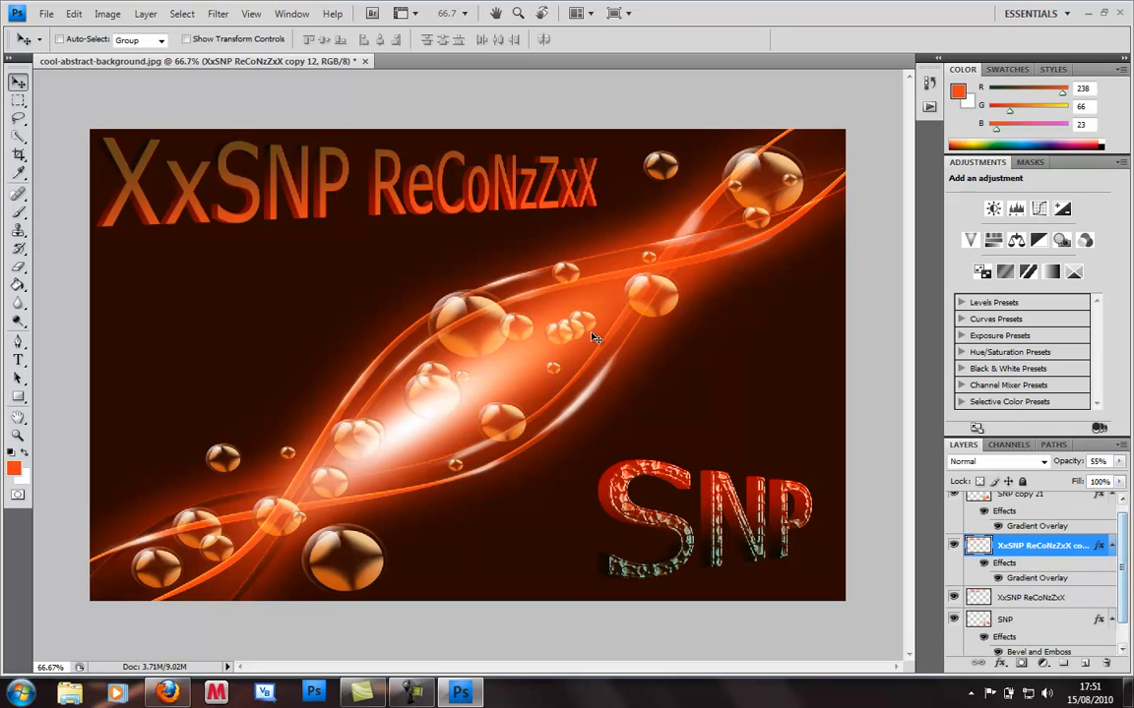
{"action": "right_click", "coordinate": [1033, 598]}
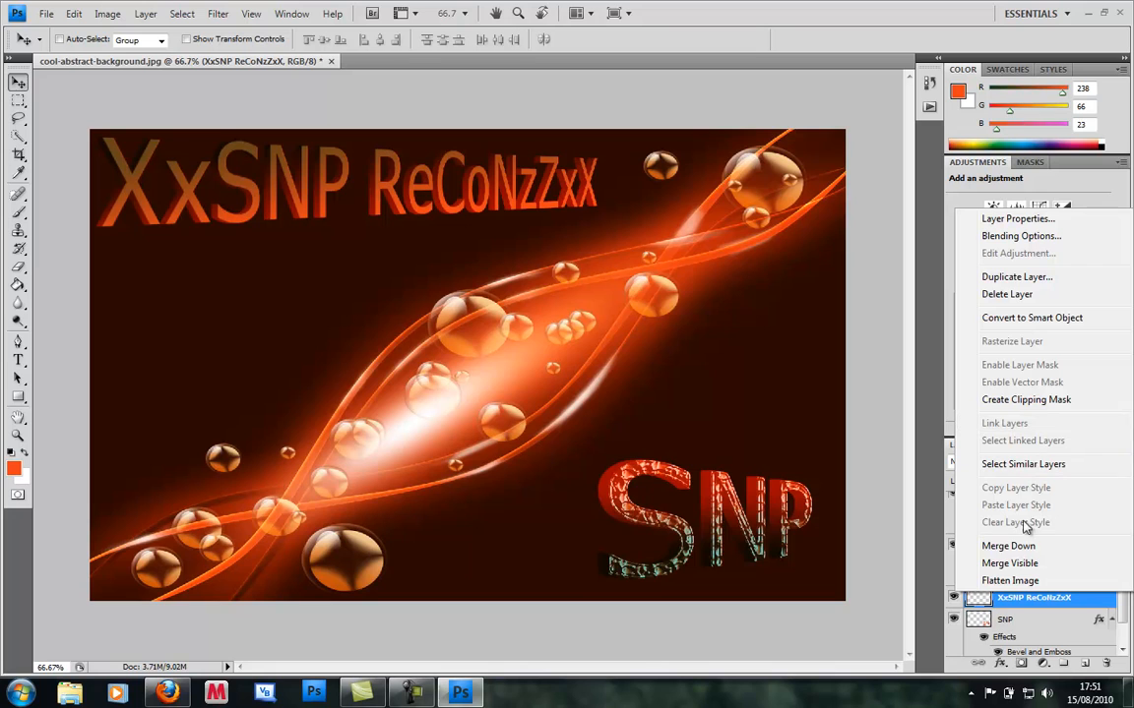
{"action": "left_click", "coordinate": [1014, 240]}
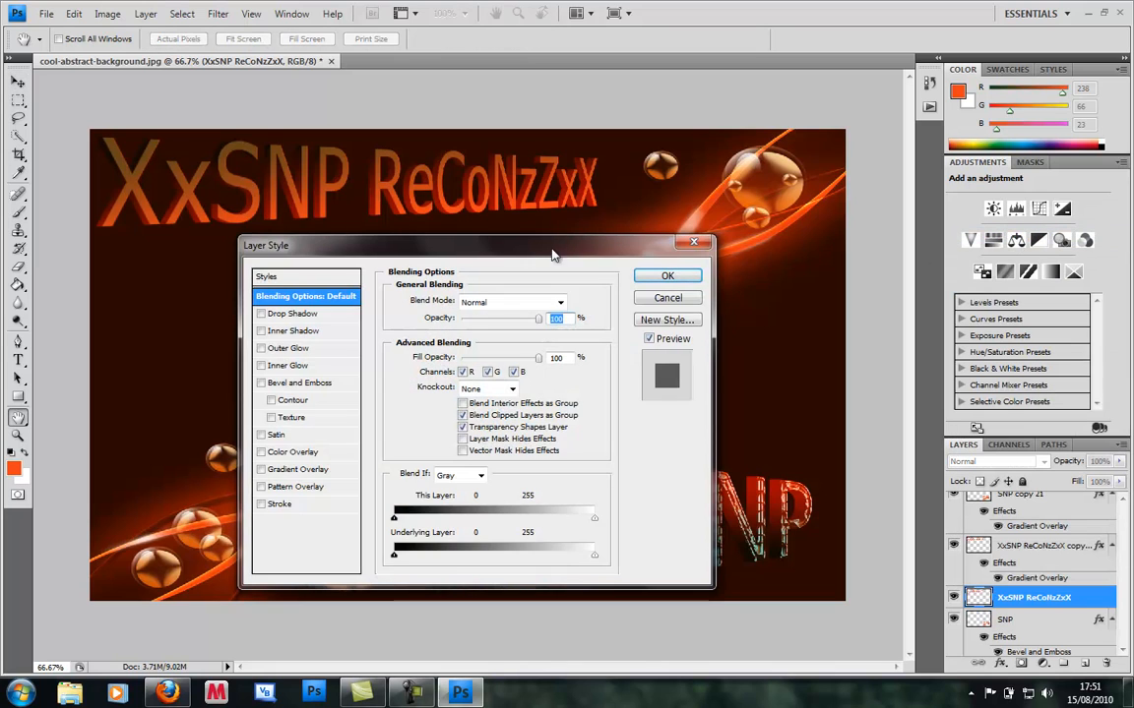
{"action": "left_click_drag", "start_coordinate": [508, 223], "coordinate": [525, 193]}
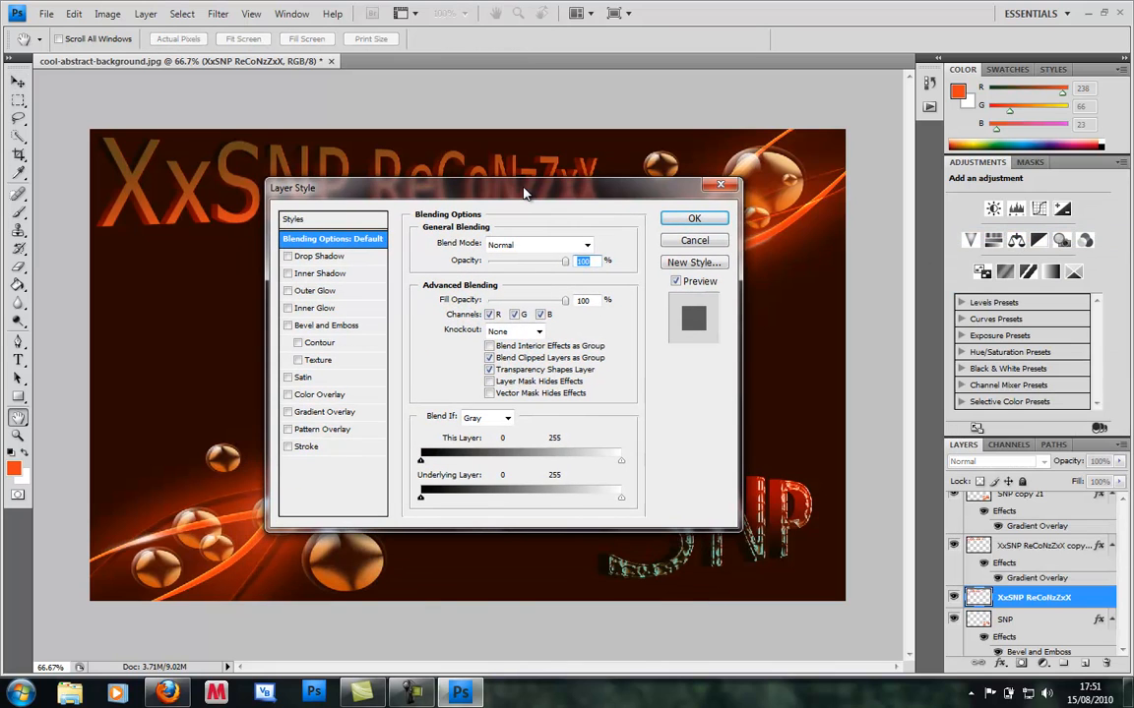
{"action": "left_click", "coordinate": [287, 326]}
{"action": "left_click", "coordinate": [298, 342]}
{"action": "left_click", "coordinate": [297, 360]}
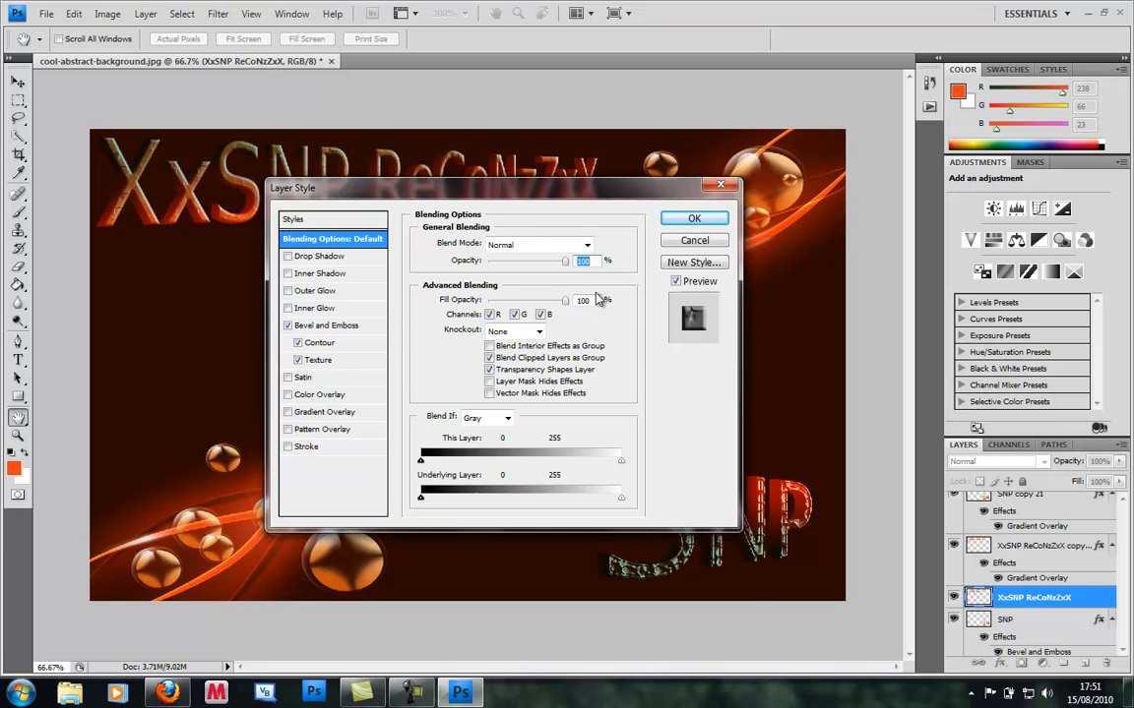
{"action": "left_click_drag", "start_coordinate": [498, 193], "coordinate": [498, 247]}
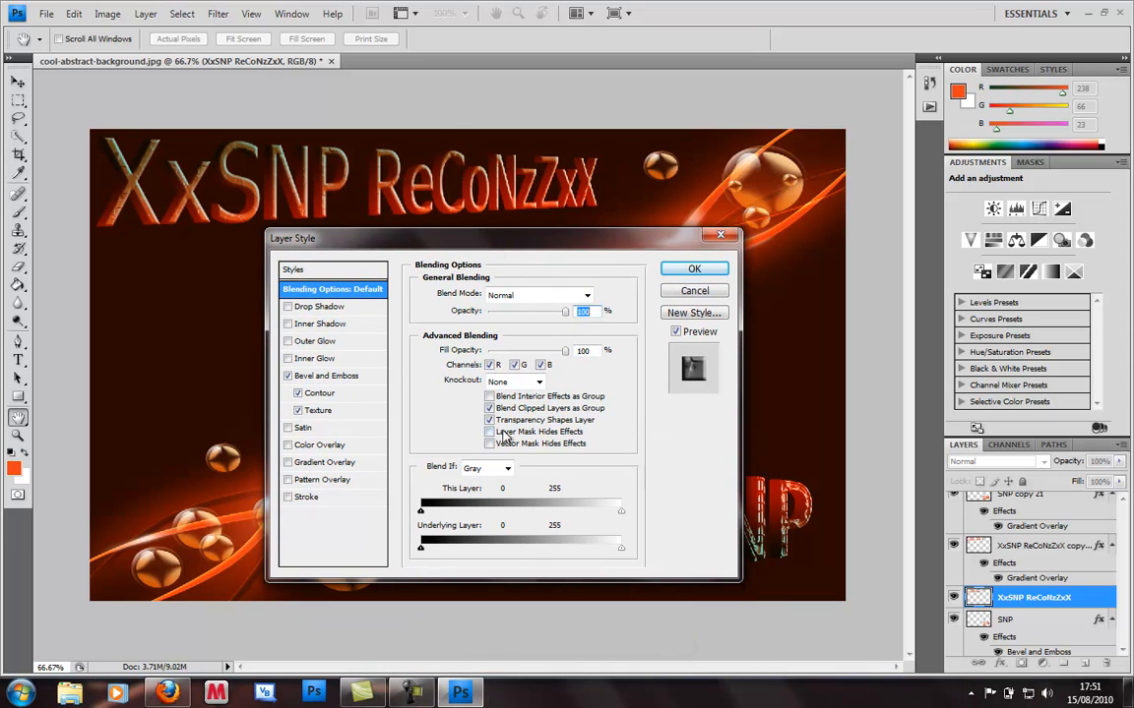
Increase the Bevel and Emboss size on the original text layer and choose the double-peaked contour preset for its Contour.
{"action": "left_click", "coordinate": [330, 379]}
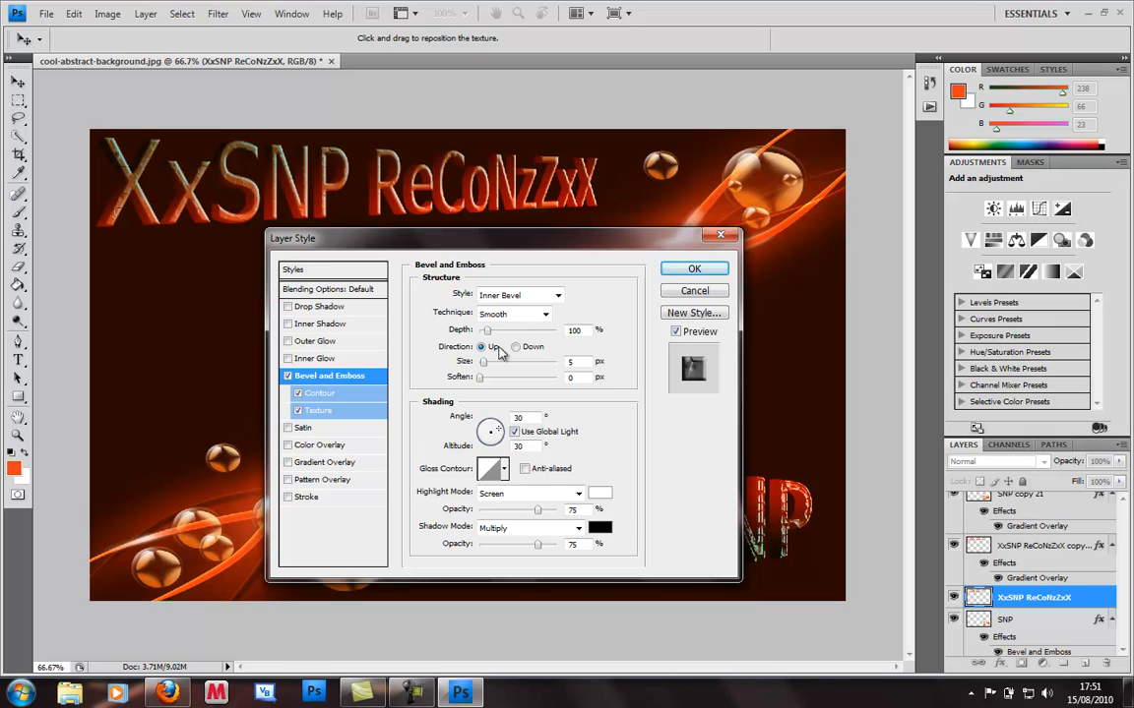
{"action": "mouse_move", "coordinate": [483, 367]}
{"action": "left_mouse_down"}
{"action": "mouse_move", "coordinate": [512, 367]}
{"action": "mouse_move", "coordinate": [501, 368]}
{"action": "left_mouse_up"}
{"action": "left_click_drag", "start_coordinate": [423, 240], "coordinate": [436, 220]}
{"action": "left_click", "coordinate": [362, 376]}
{"action": "left_click", "coordinate": [494, 280]}
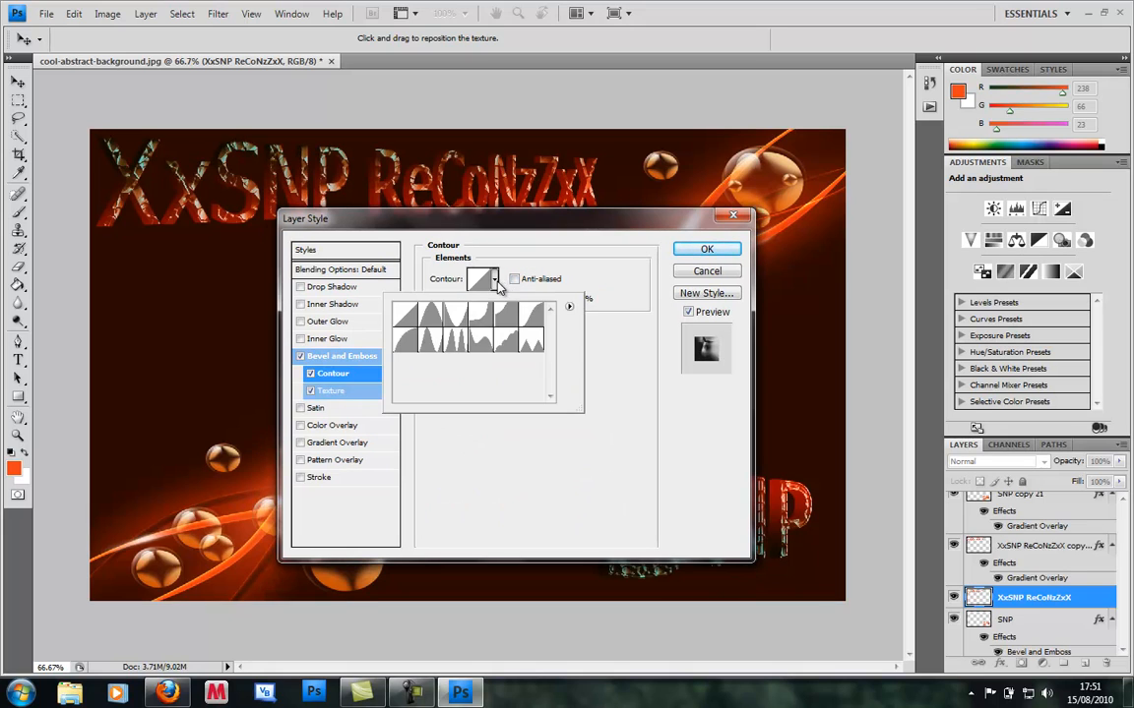
{"action": "left_click", "coordinate": [461, 344]}
{"action": "left_click", "coordinate": [500, 280]}
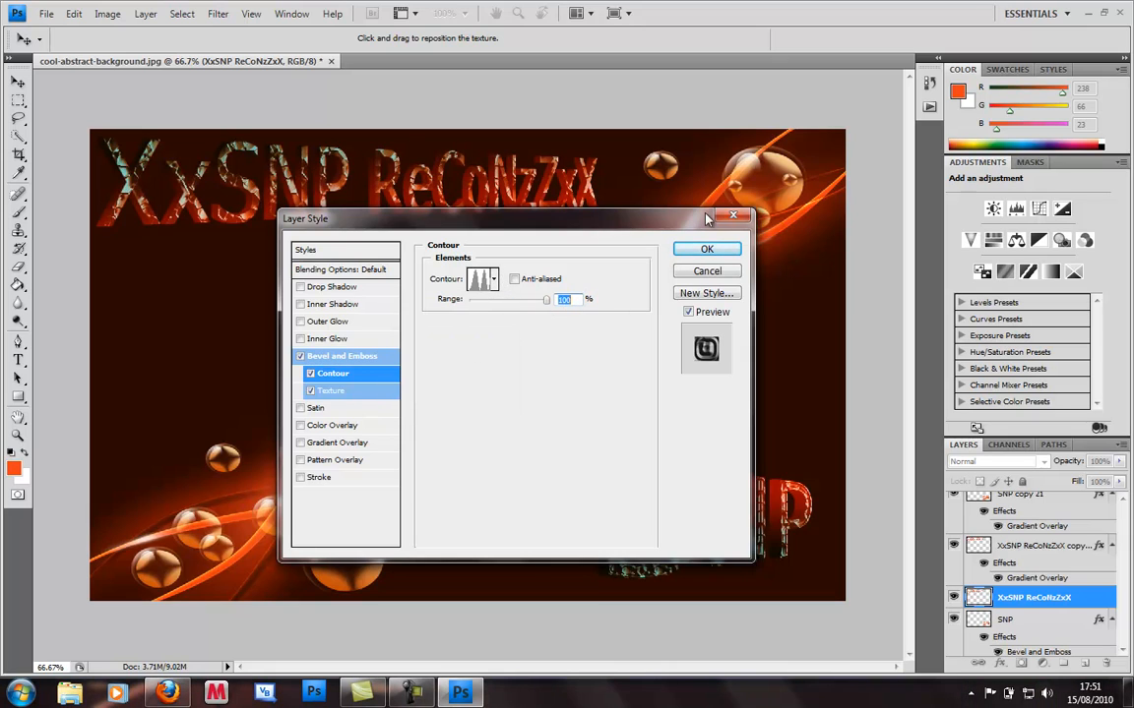
Set the bevel texture's depth to +1000% and scale to 1000%, and apply the style to the XxSNP ReCoNzZxX layer.
{"action": "left_click", "coordinate": [345, 394]}
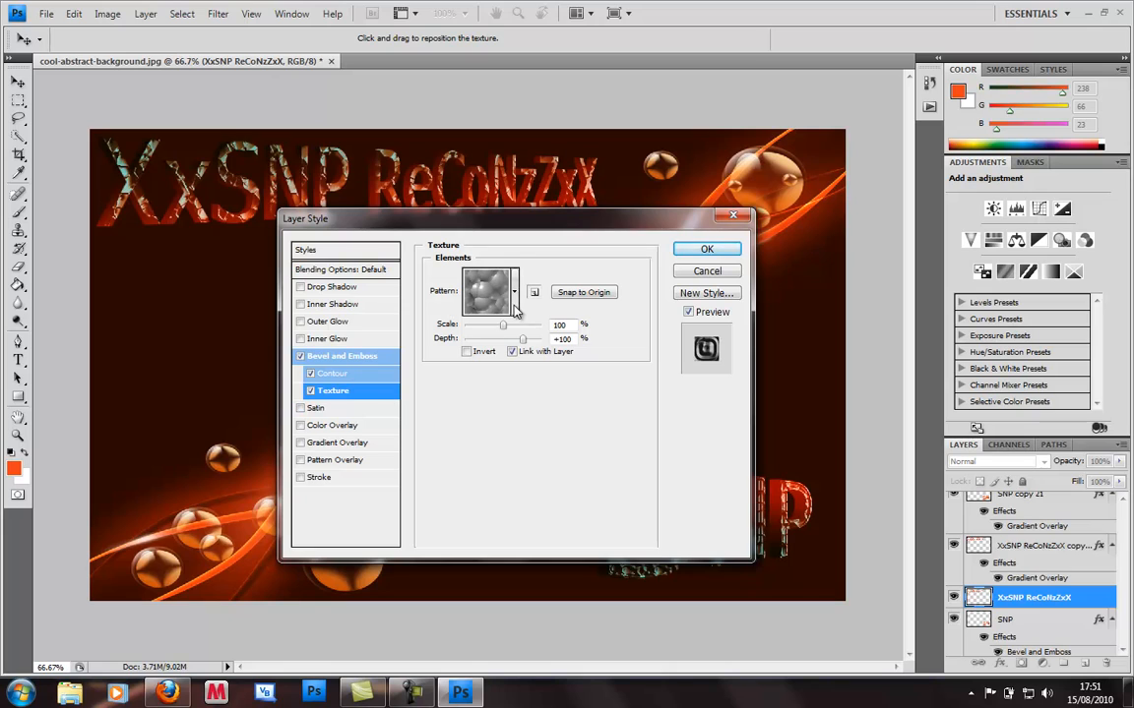
{"action": "left_click_drag", "start_coordinate": [523, 340], "coordinate": [590, 346]}
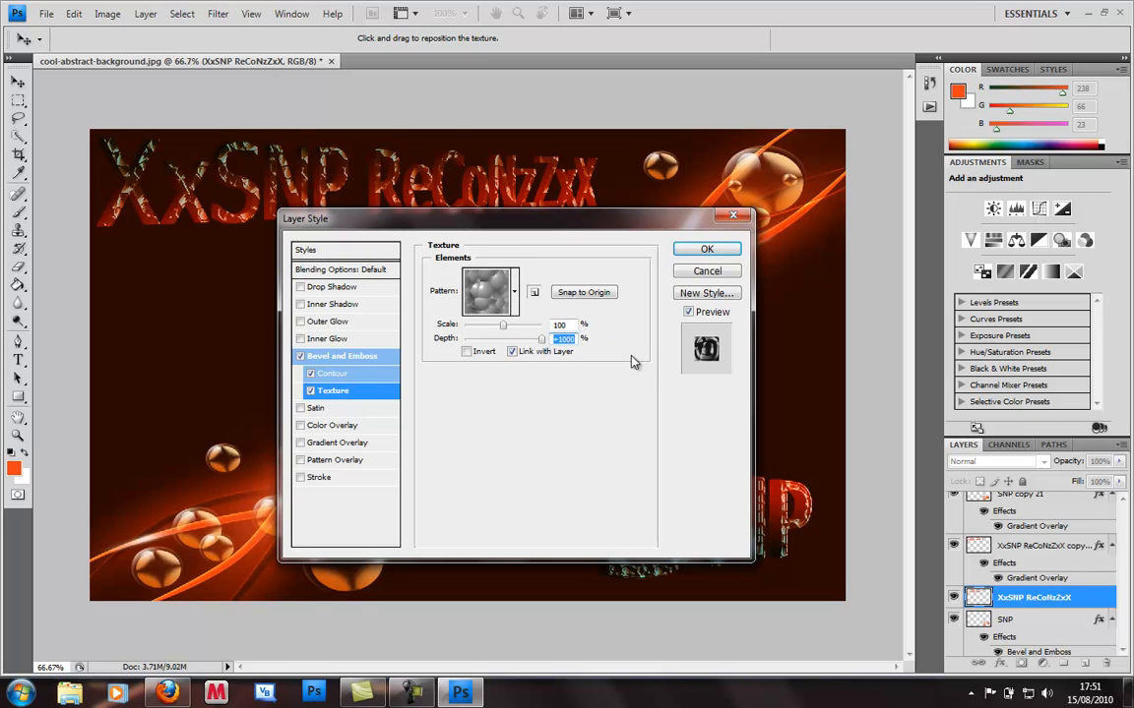
{"action": "left_click_drag", "start_coordinate": [503, 325], "coordinate": [576, 325]}
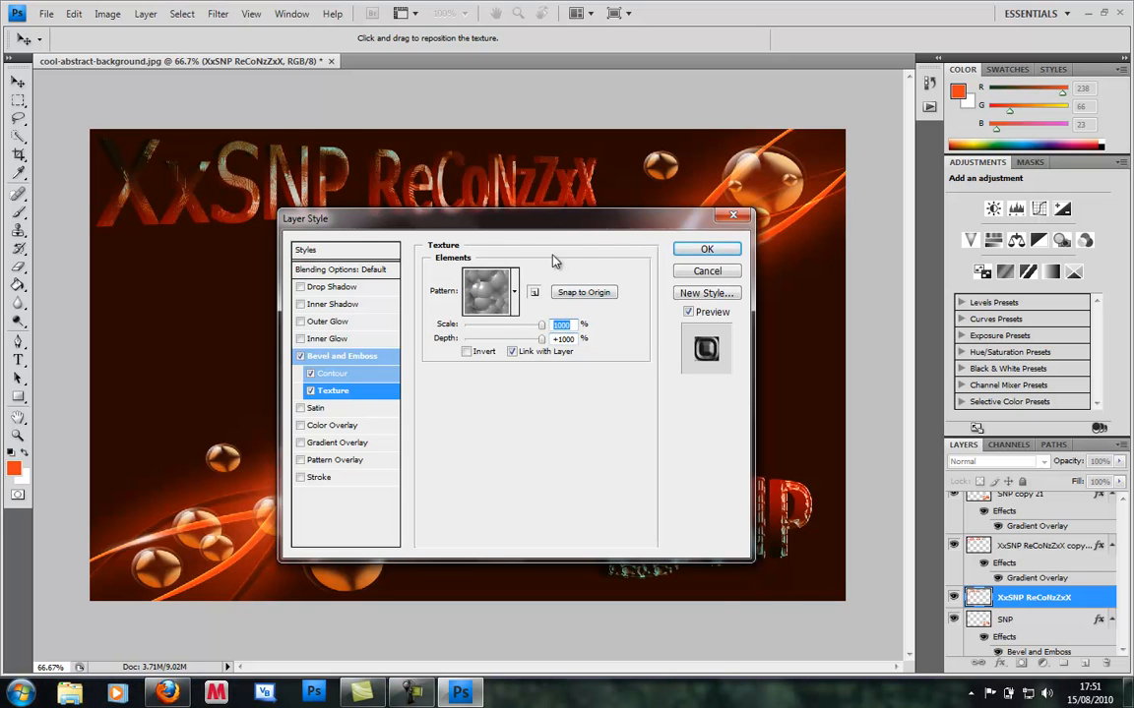
{"action": "left_click_drag", "start_coordinate": [497, 219], "coordinate": [374, 436]}
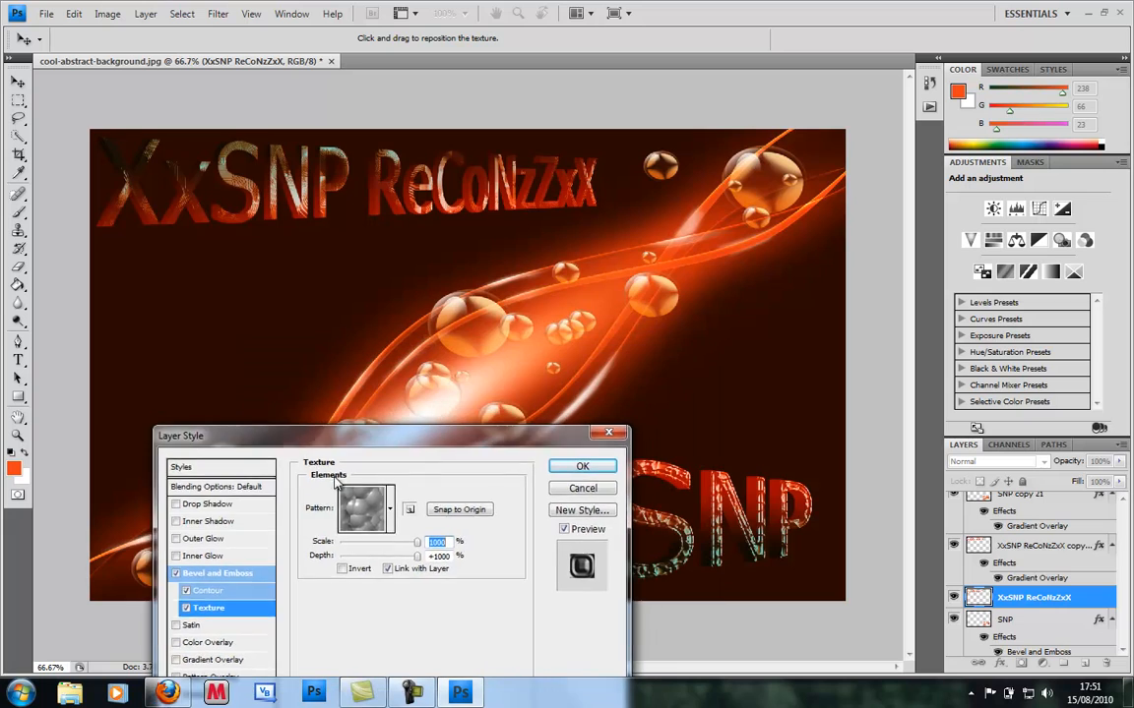
{"action": "left_click_drag", "start_coordinate": [335, 477], "coordinate": [479, 203]}
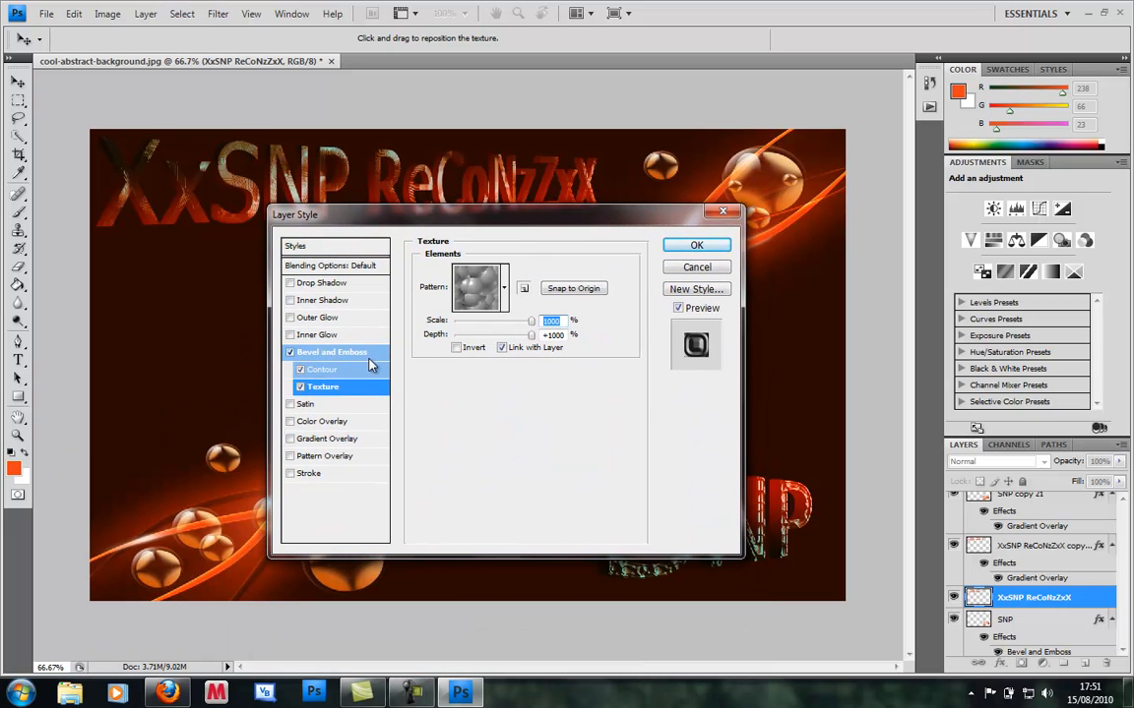
{"action": "left_click", "coordinate": [692, 245]}
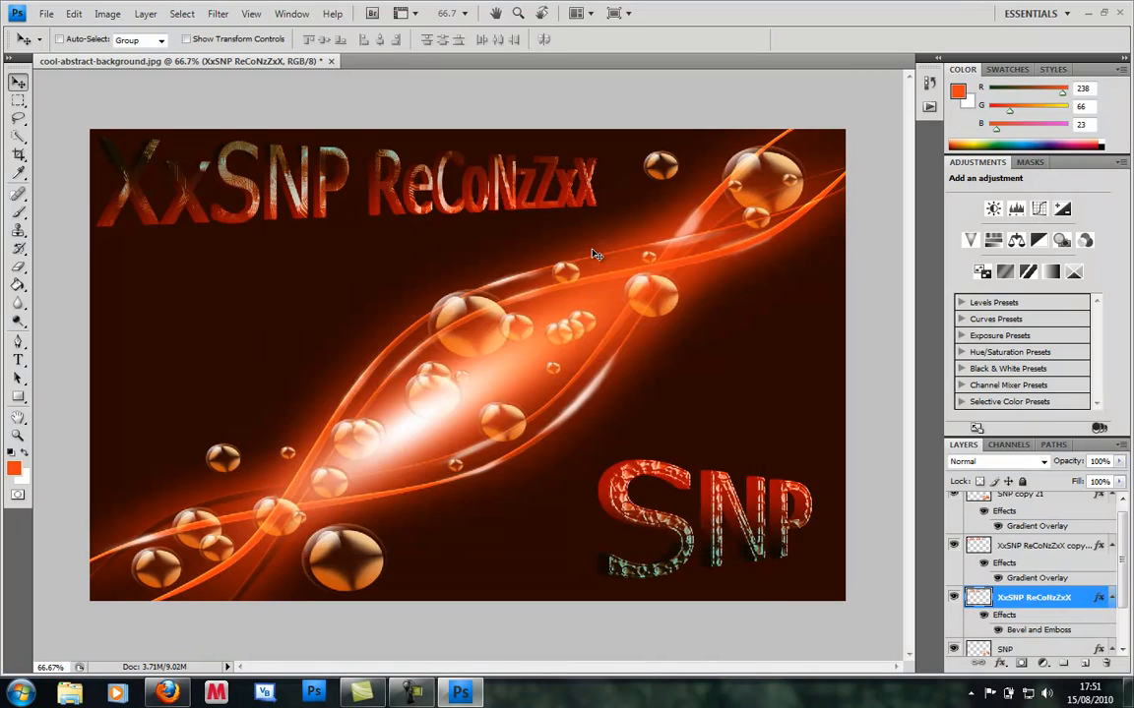
Save a copy of the wallpaper to the Desktop as a JPEG named cool-abstract-background.jpg, replacing the existing file.
{"action": "left_click", "coordinate": [49, 14]}
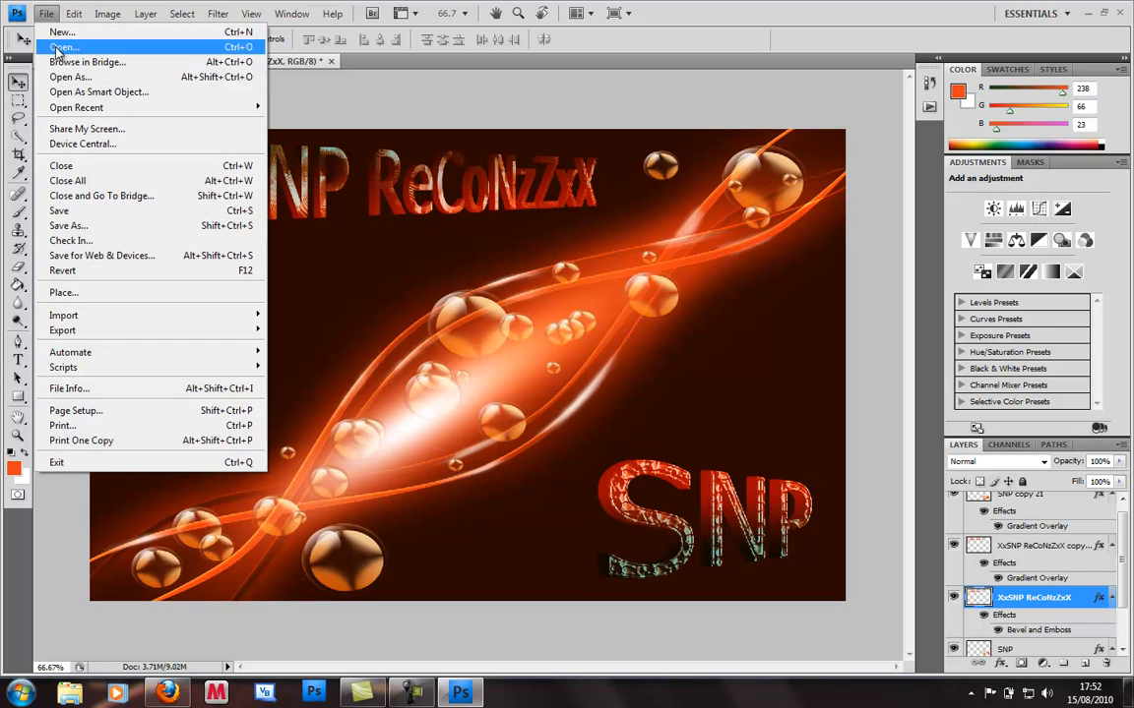
{"action": "left_click", "coordinate": [99, 226]}
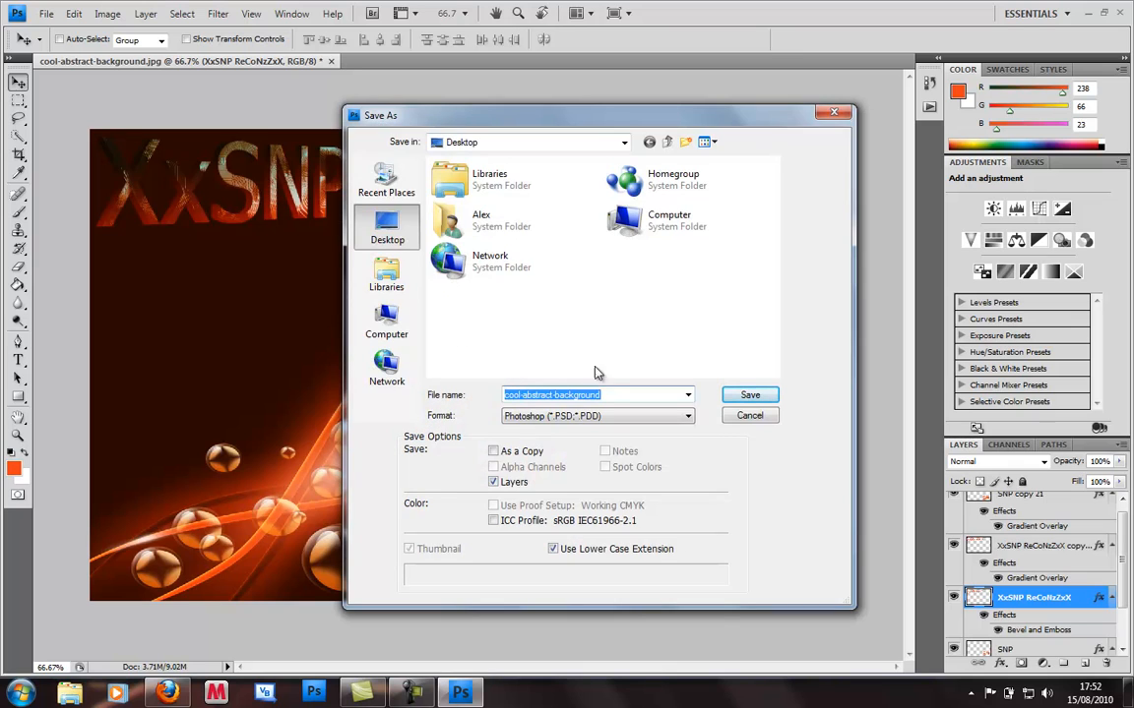
{"action": "left_click", "coordinate": [591, 418]}
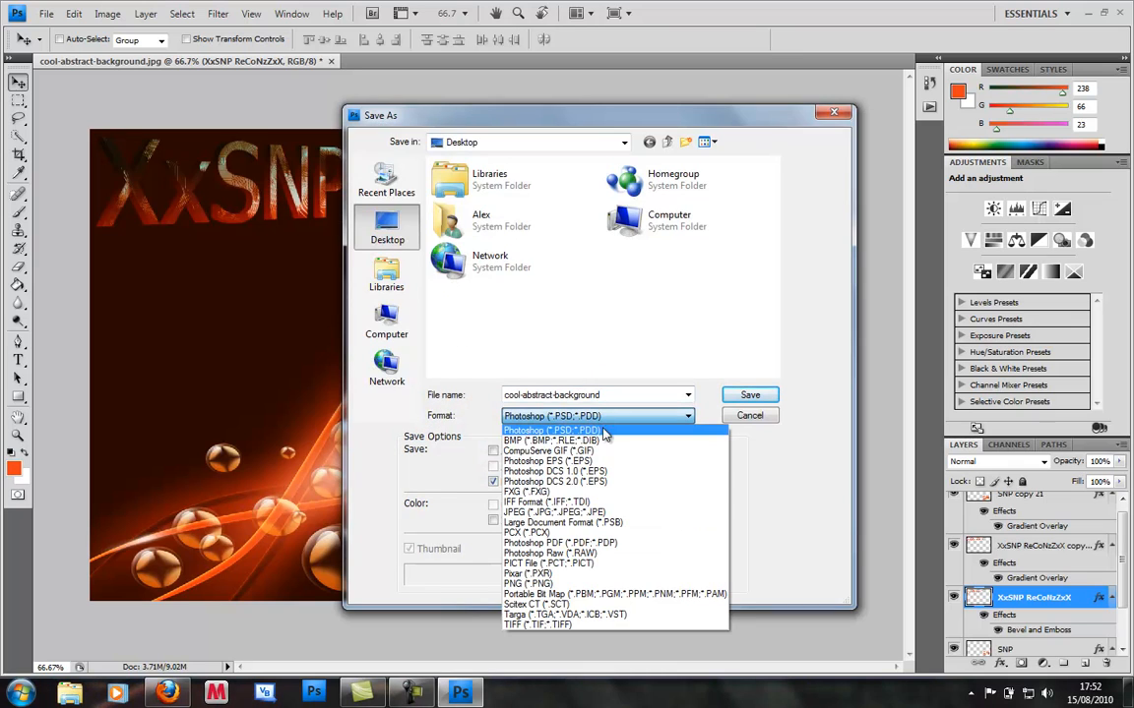
{"action": "left_click", "coordinate": [618, 519]}
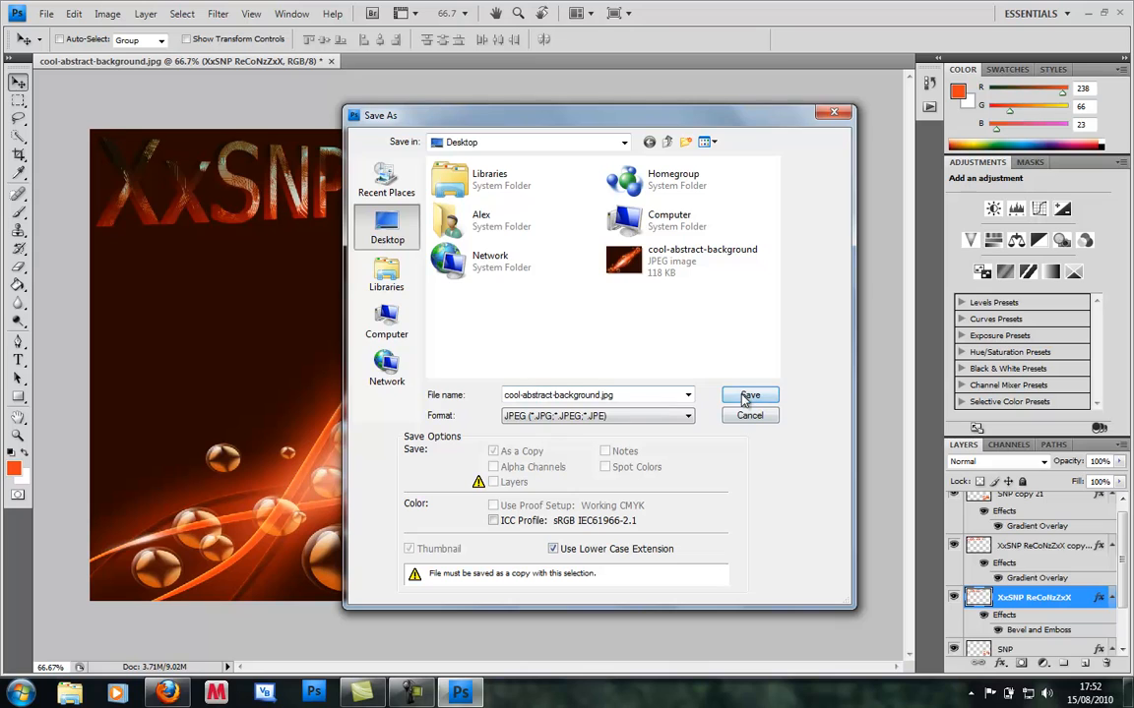
{"action": "key", "text": "Return"}
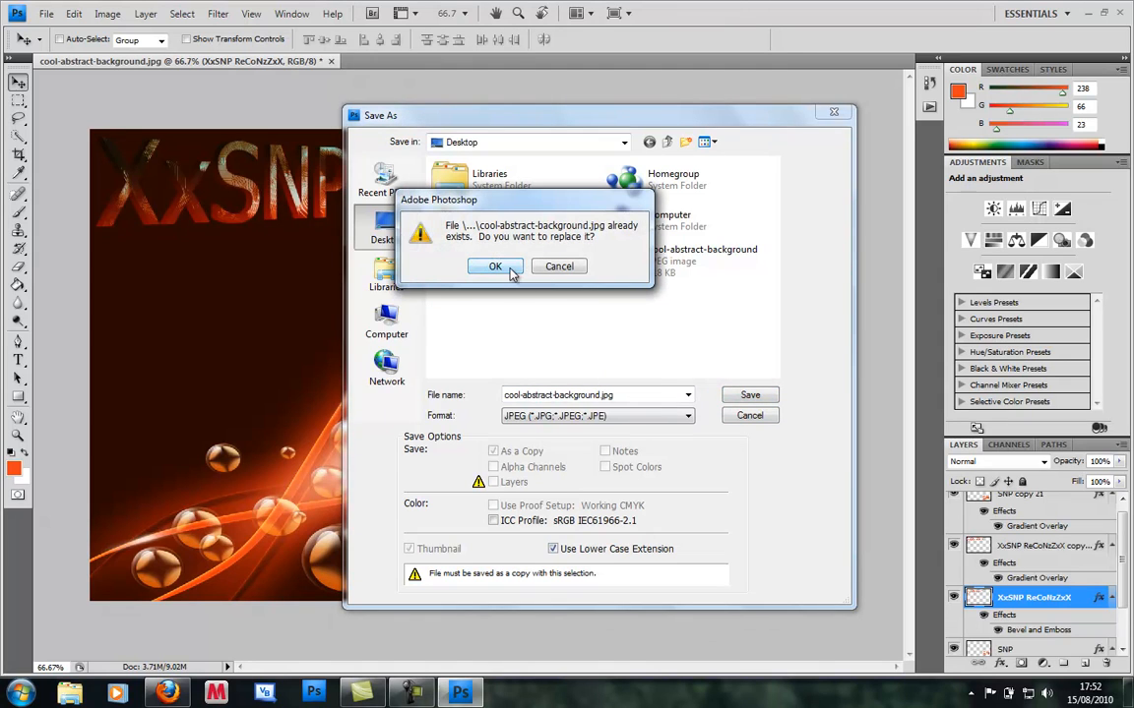
{"action": "left_click", "coordinate": [509, 272]}
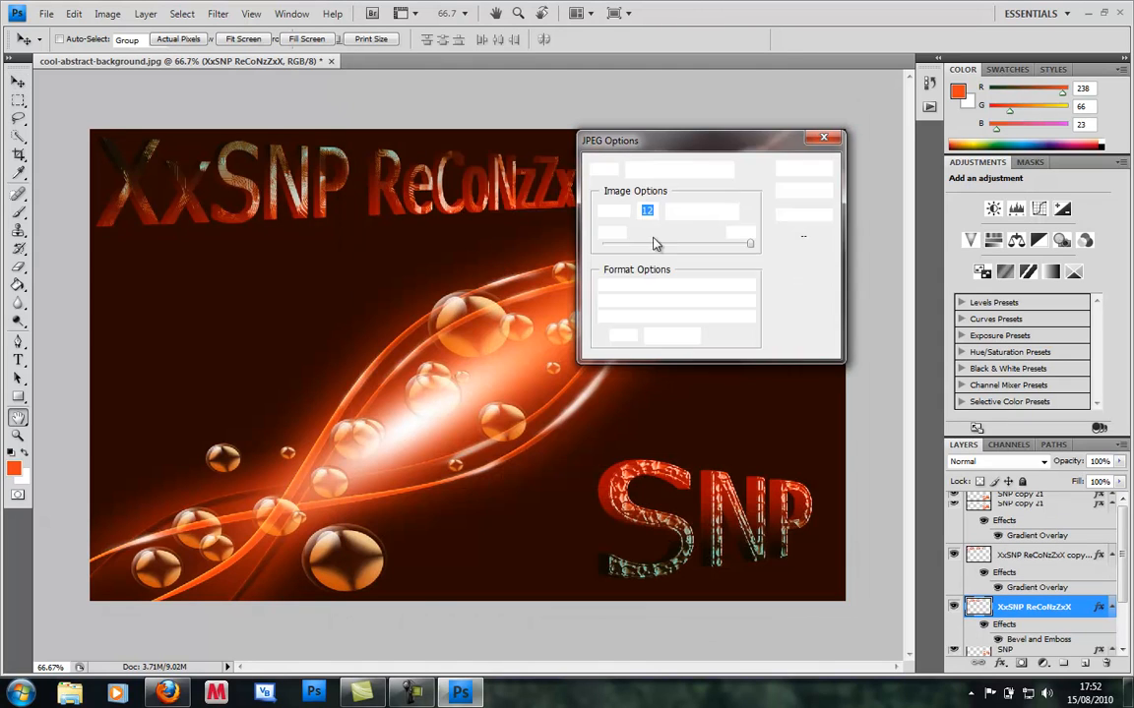
Keep the JPEG quality at 12 (Maximum), set the progressive format to 3 scans, and finish saving the image.
{"action": "left_click_drag", "start_coordinate": [687, 146], "coordinate": [596, 133]}
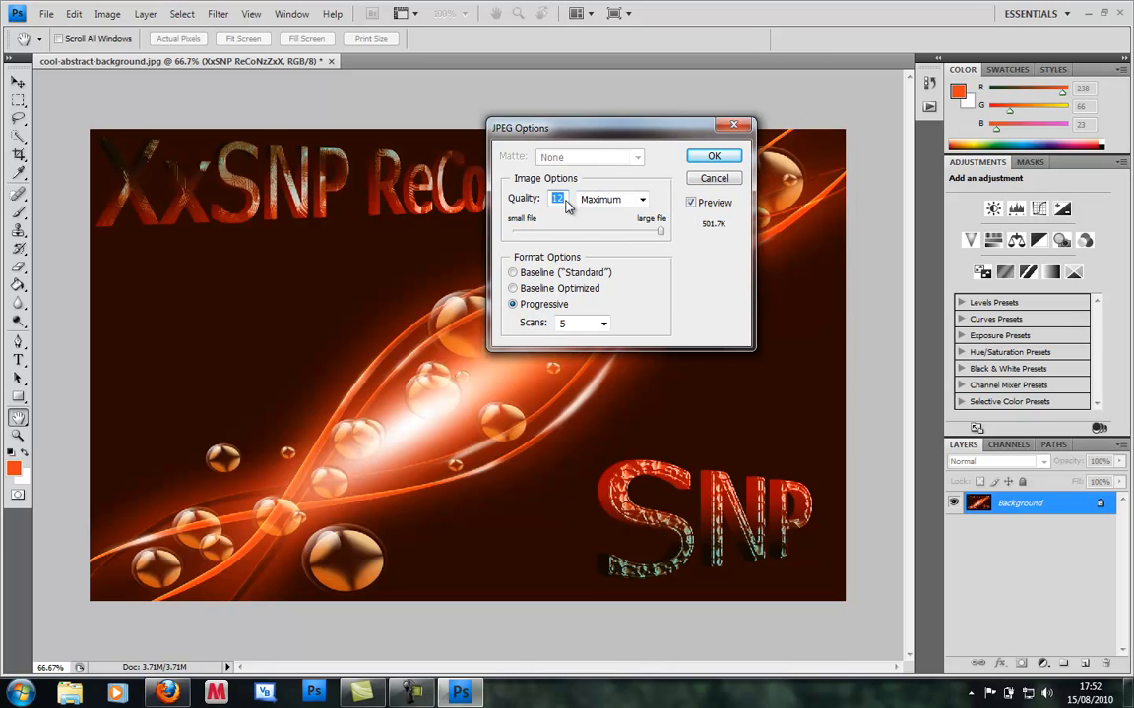
{"action": "left_click", "coordinate": [662, 230]}
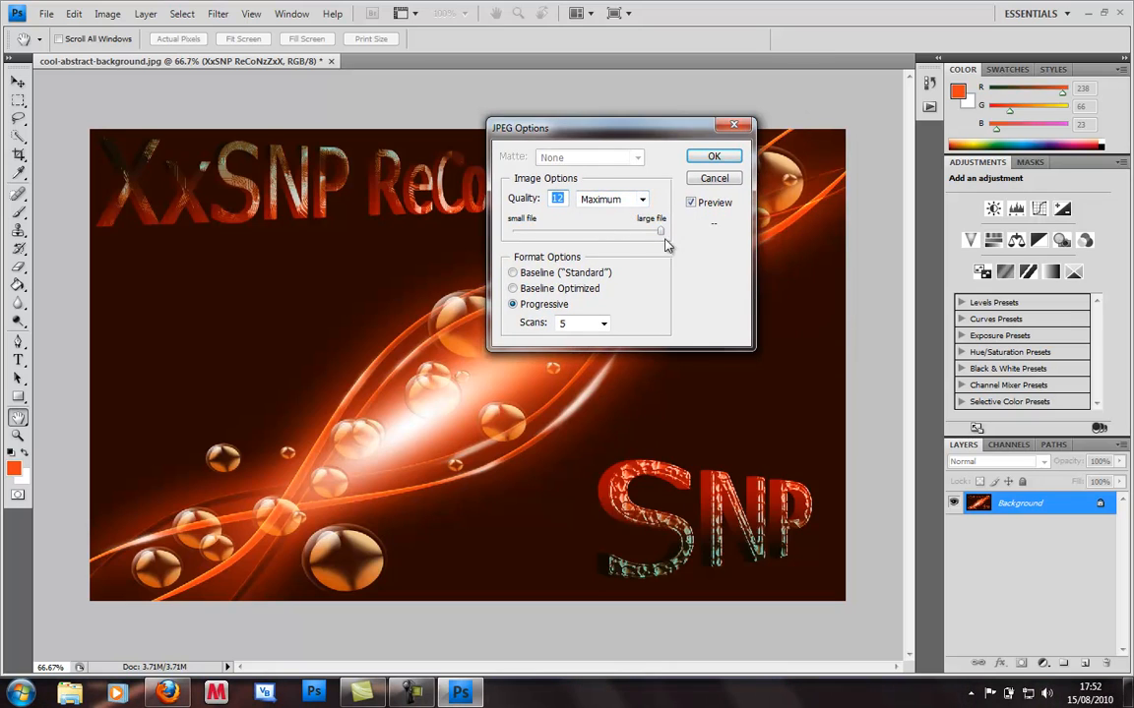
{"action": "mouse_move", "coordinate": [665, 245]}
{"action": "left_mouse_down"}
{"action": "mouse_move", "coordinate": [642, 236]}
{"action": "mouse_move", "coordinate": [686, 236]}
{"action": "left_mouse_up"}
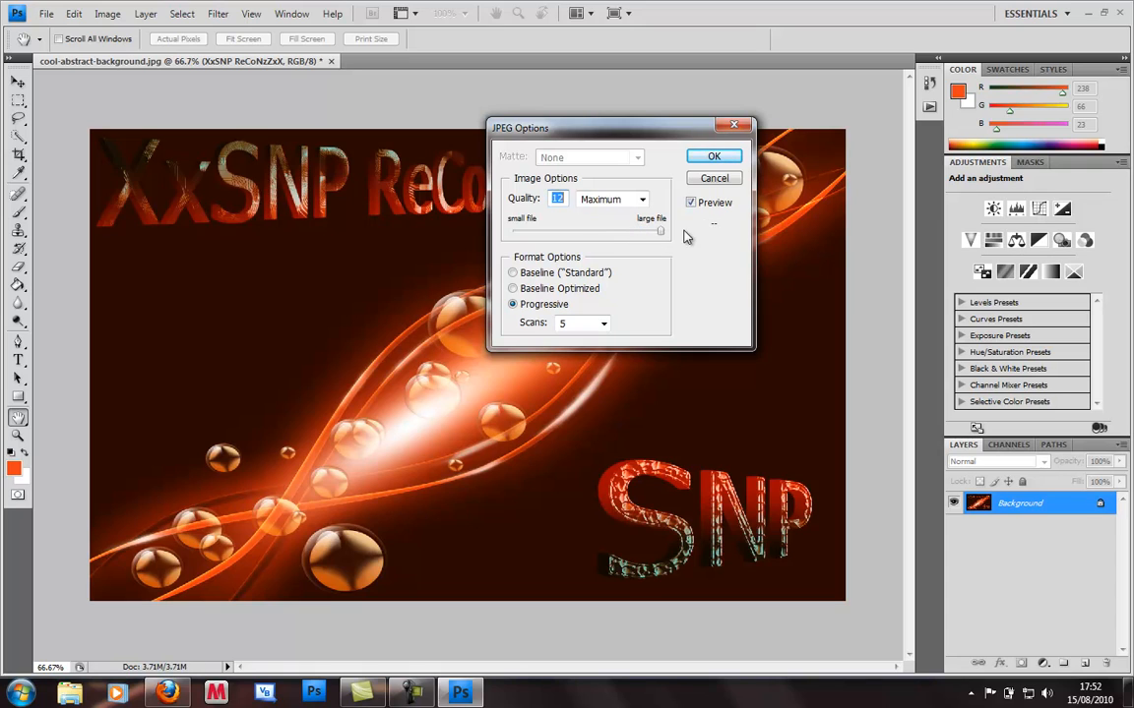
{"action": "left_click", "coordinate": [603, 323]}
{"action": "left_click", "coordinate": [566, 338]}
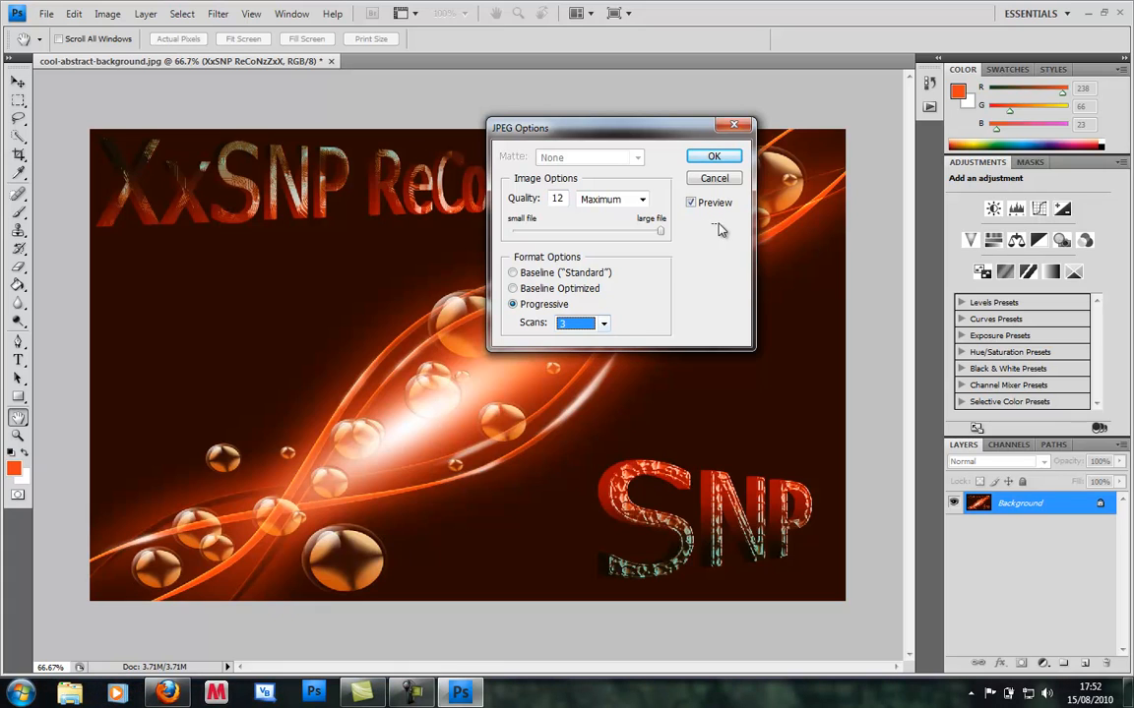
{"action": "left_click", "coordinate": [603, 322]}
{"action": "left_click", "coordinate": [569, 354]}
{"action": "left_click", "coordinate": [604, 324]}
{"action": "left_click", "coordinate": [581, 339]}
{"action": "left_click", "coordinate": [603, 323]}
{"action": "left_click", "coordinate": [581, 352]}
{"action": "left_click", "coordinate": [603, 323]}
{"action": "left_click", "coordinate": [591, 339]}
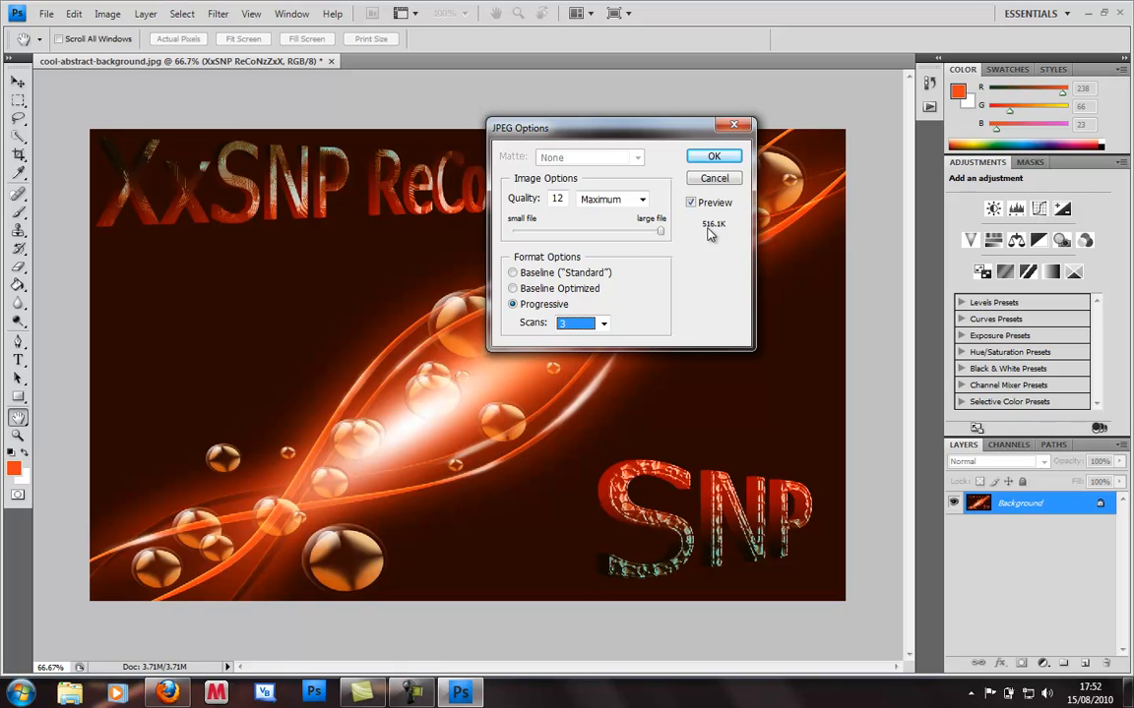
{"action": "left_click", "coordinate": [713, 155]}
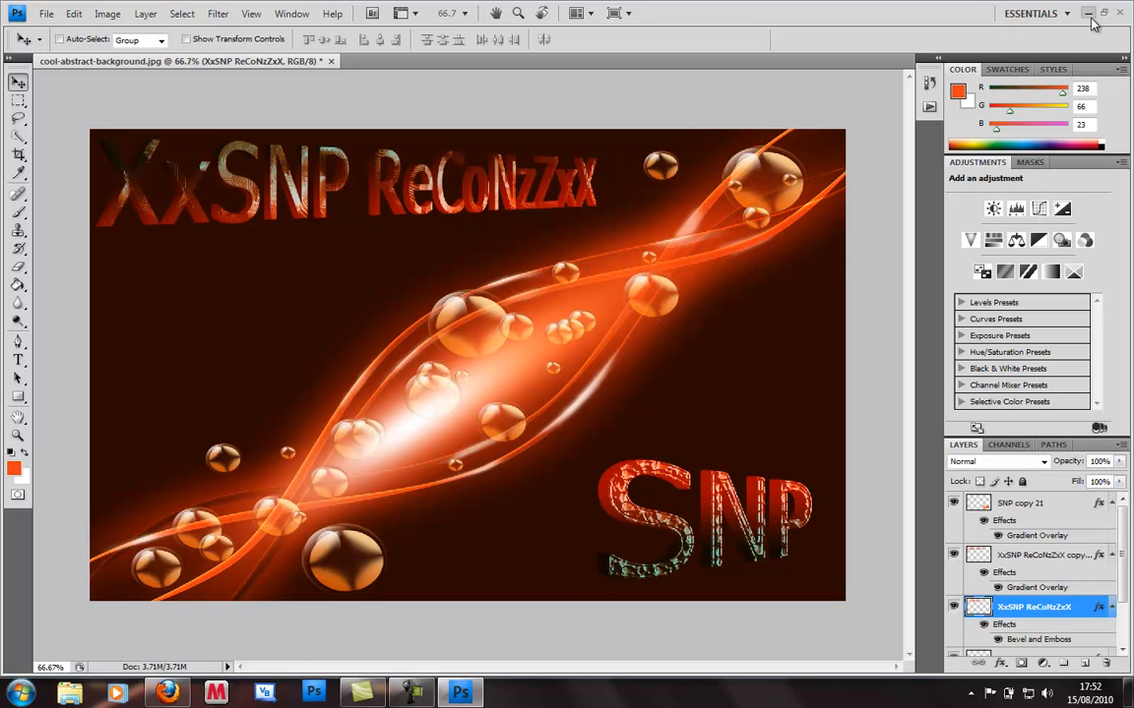
Switch to the desktop and view the saved cool-abstract-background image in Windows Photo Viewer.
{"action": "left_click", "coordinate": [1089, 14]}
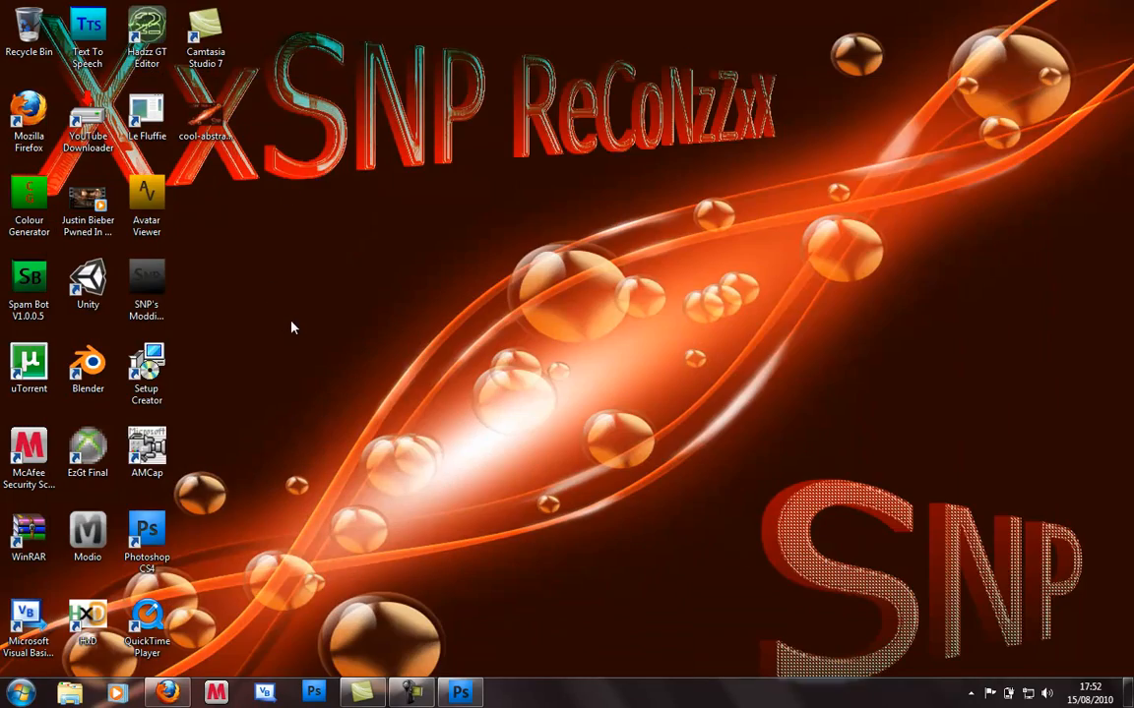
{"action": "left_click_drag", "start_coordinate": [204, 118], "coordinate": [451, 241]}
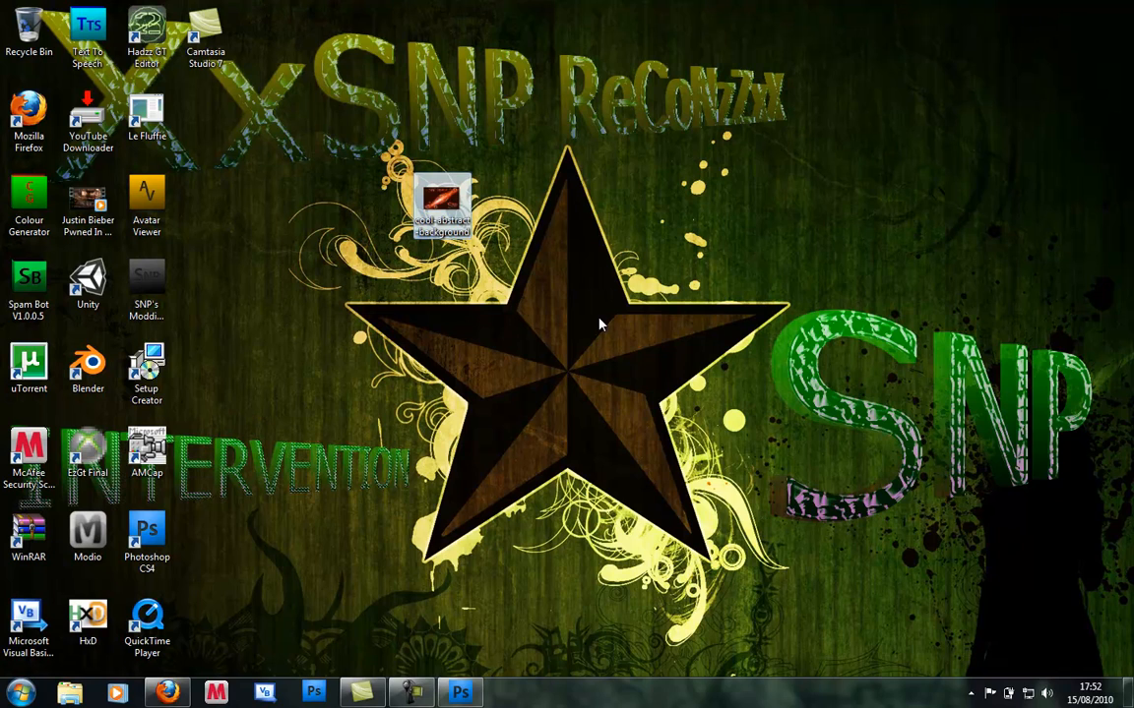
{"action": "key", "text": "Return"}
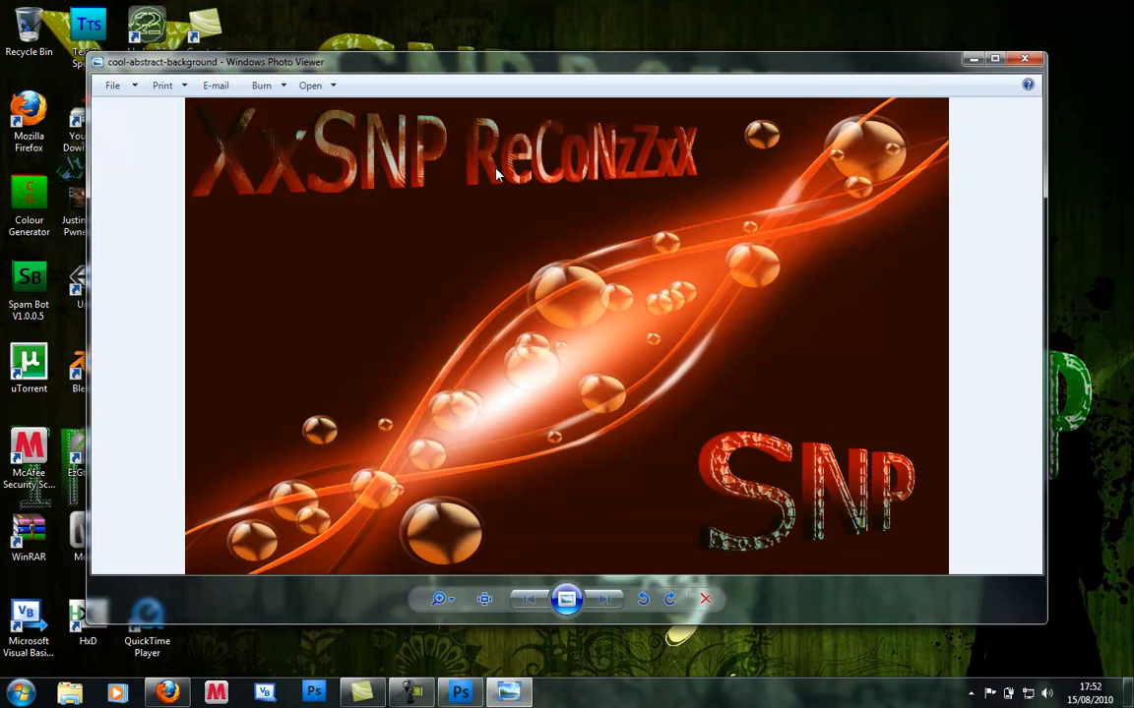
{"action": "left_click", "coordinate": [1024, 58]}
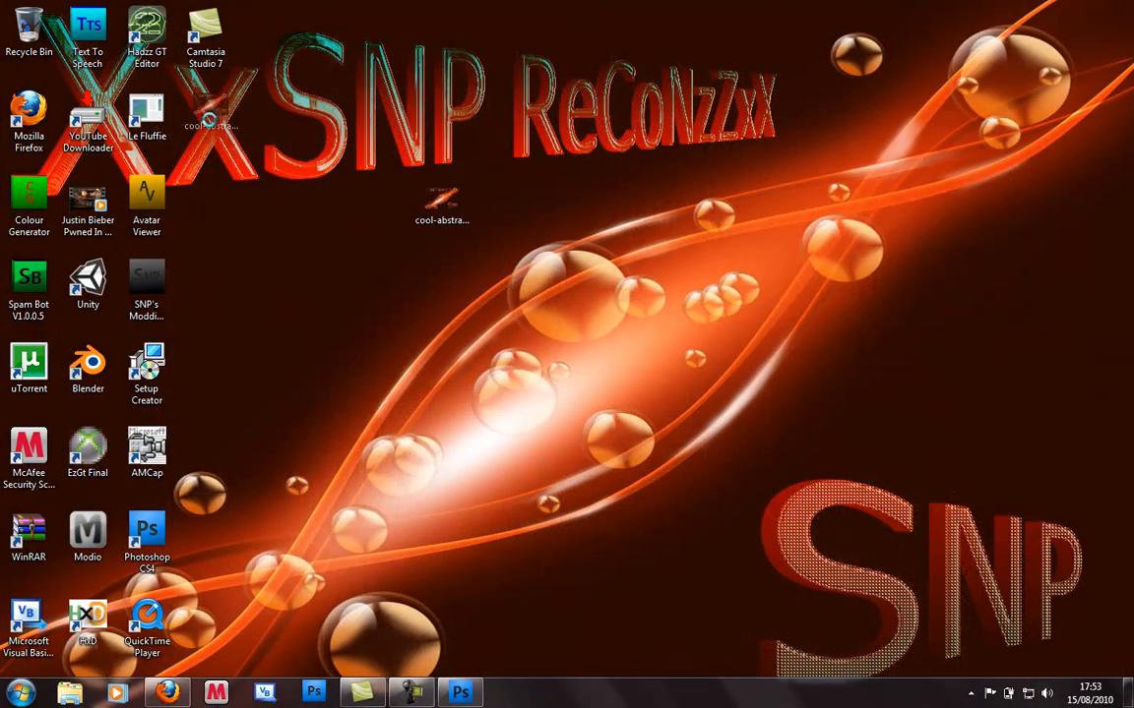
In the Windows desktop background settings, choose a 10 seconds picture interval for the custom wallpaper slide show and save the changes.
{"action": "right_click", "coordinate": [583, 225]}
{"action": "left_click", "coordinate": [644, 450]}
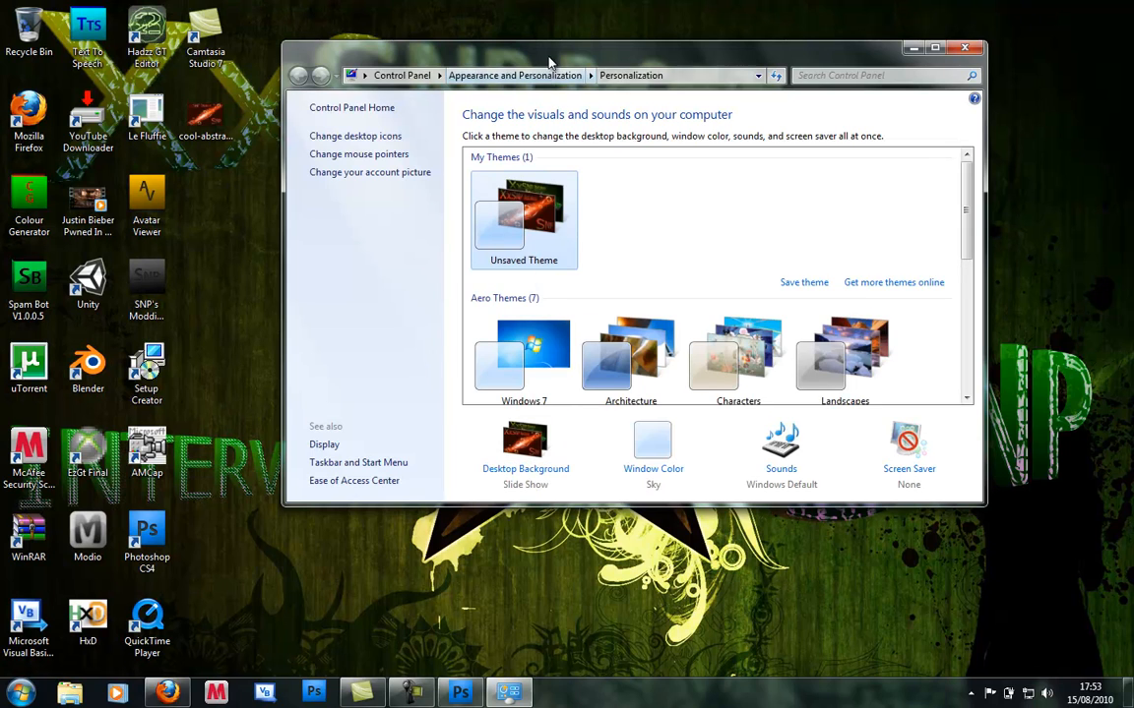
{"action": "left_click_drag", "start_coordinate": [551, 63], "coordinate": [554, 37]}
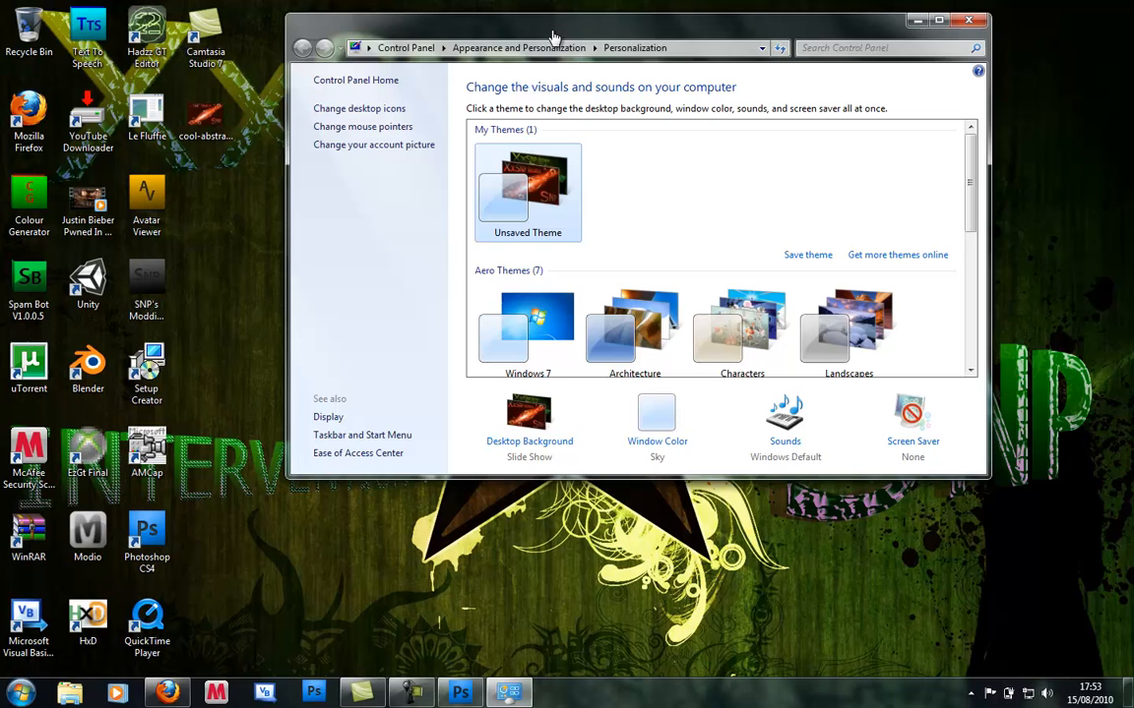
{"action": "left_click", "coordinate": [532, 421]}
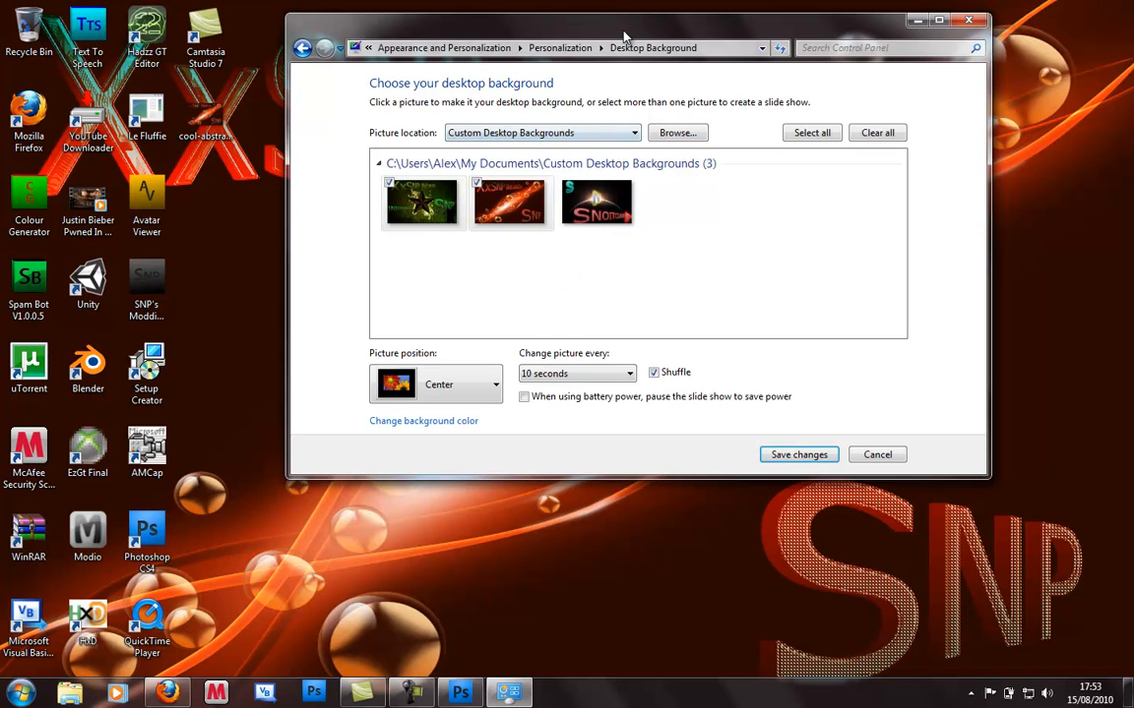
{"action": "left_click_drag", "start_coordinate": [625, 31], "coordinate": [739, 82]}
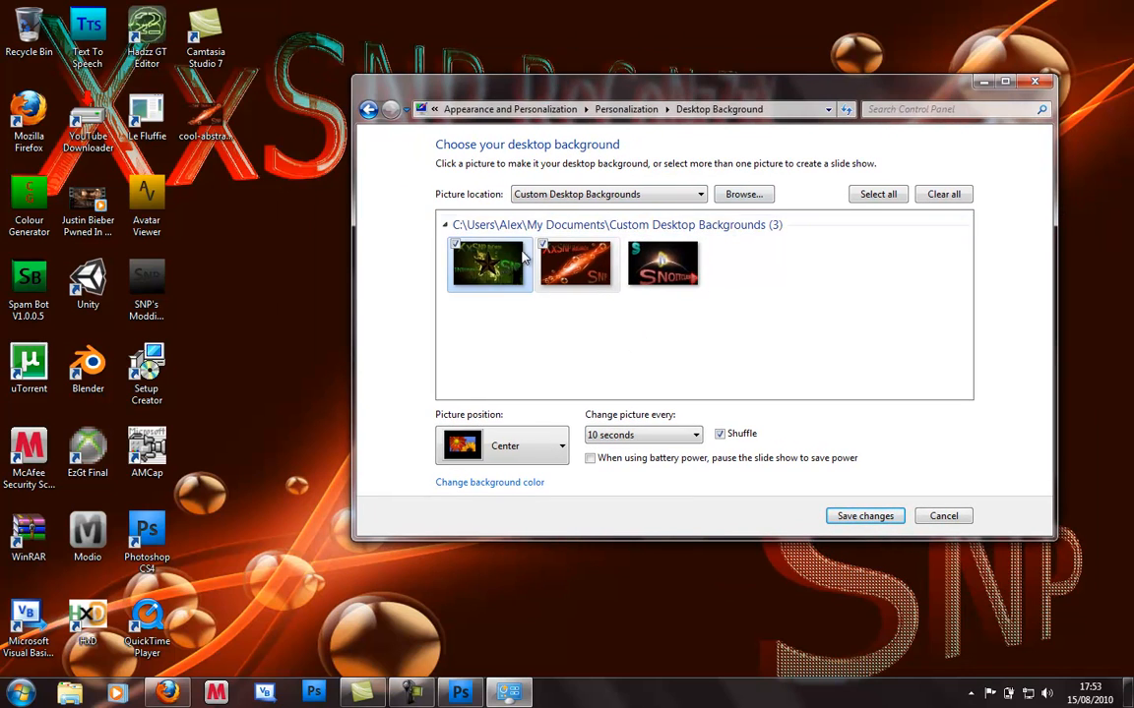
{"action": "left_click", "coordinate": [645, 435]}
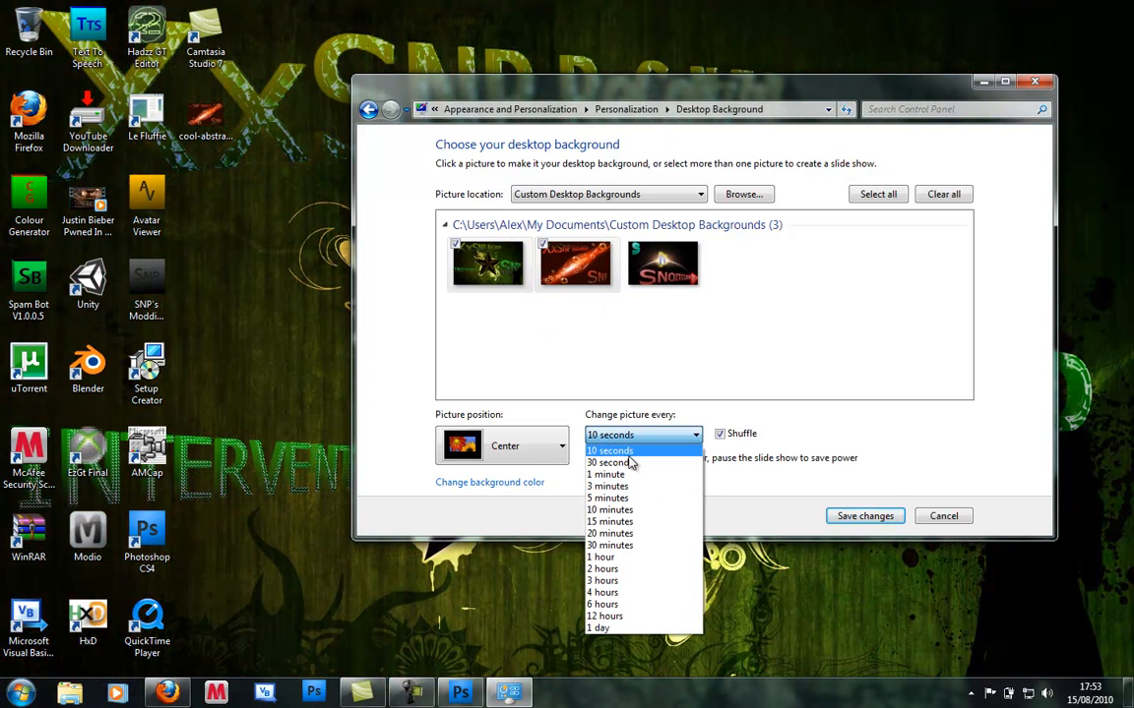
{"action": "left_click", "coordinate": [631, 454]}
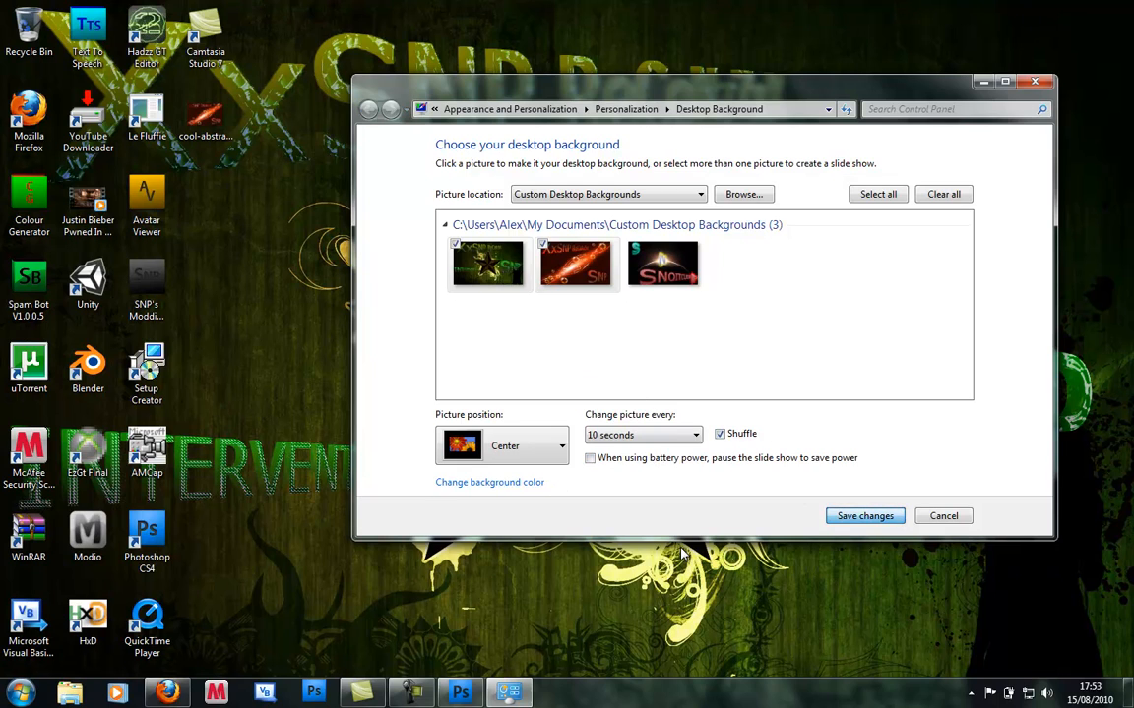
{"action": "left_click", "coordinate": [865, 515]}
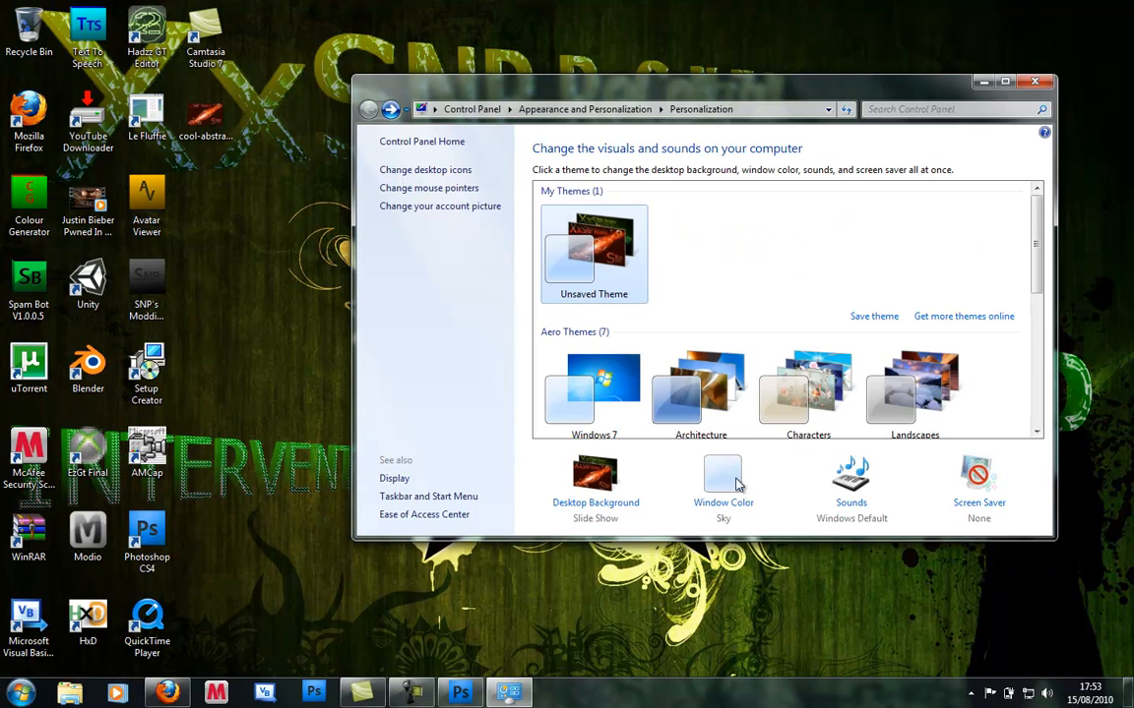
{"action": "left_click", "coordinate": [1035, 82]}
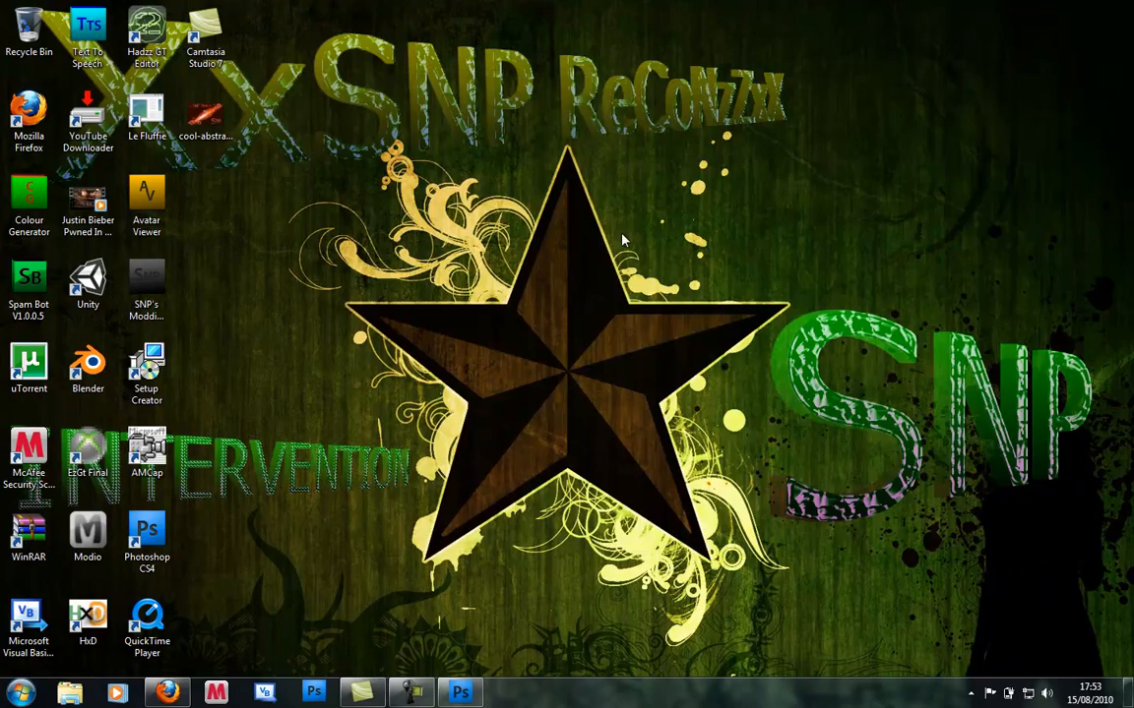